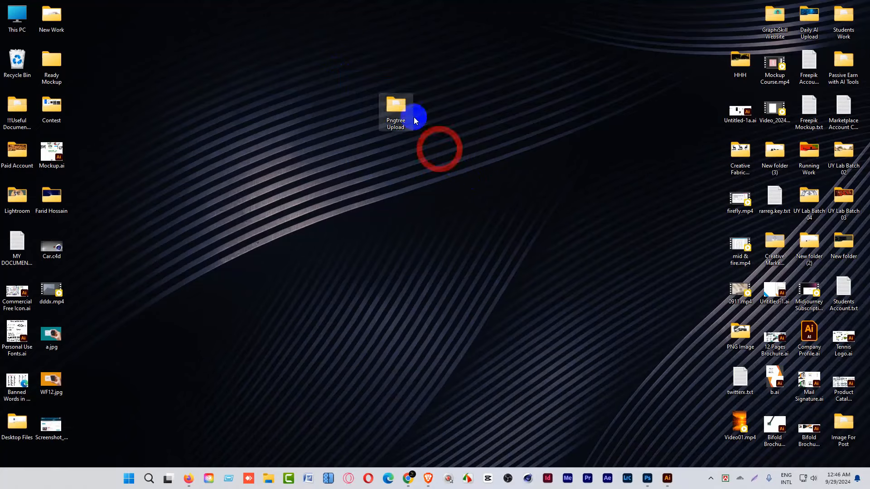
Open the Pngtree Upload folder from the desktop and shift its window slightly toward the screen's center.
{"action": "double_click", "coordinate": [397, 102]}
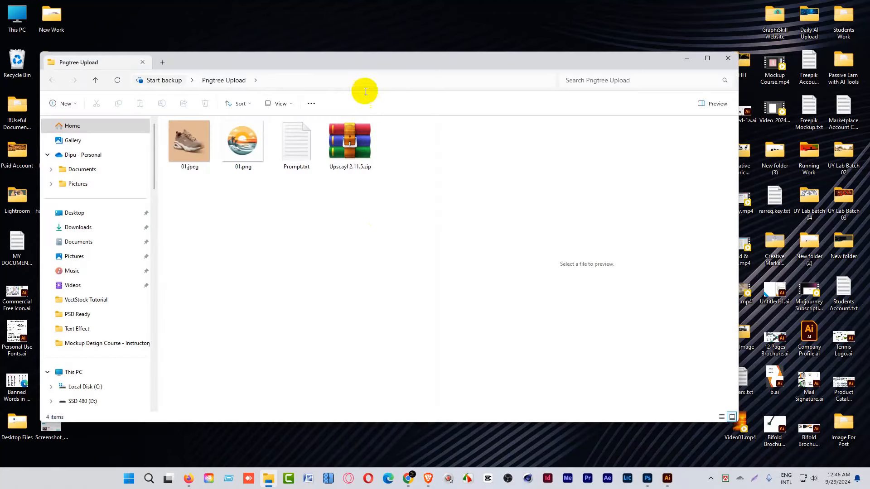
{"action": "left_click_drag", "start_coordinate": [363, 62], "coordinate": [394, 57]}
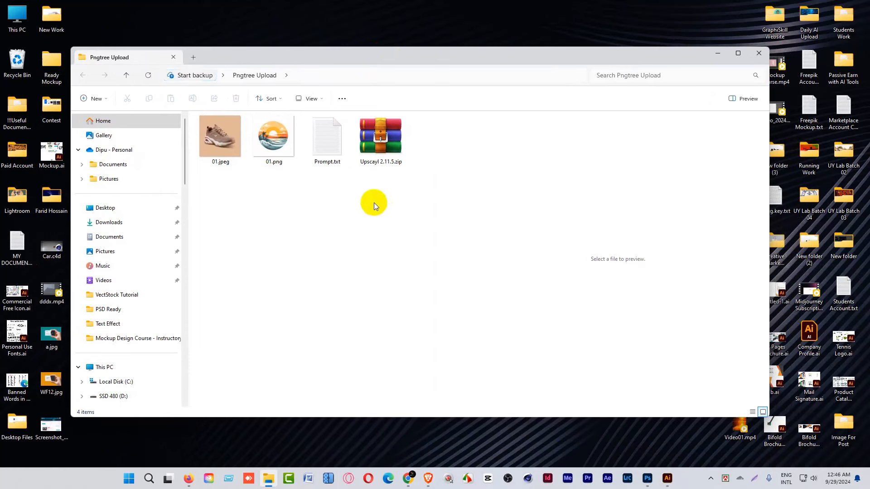
{"action": "left_click_drag", "start_coordinate": [376, 183], "coordinate": [408, 135]}
{"action": "left_click", "coordinate": [387, 208]}
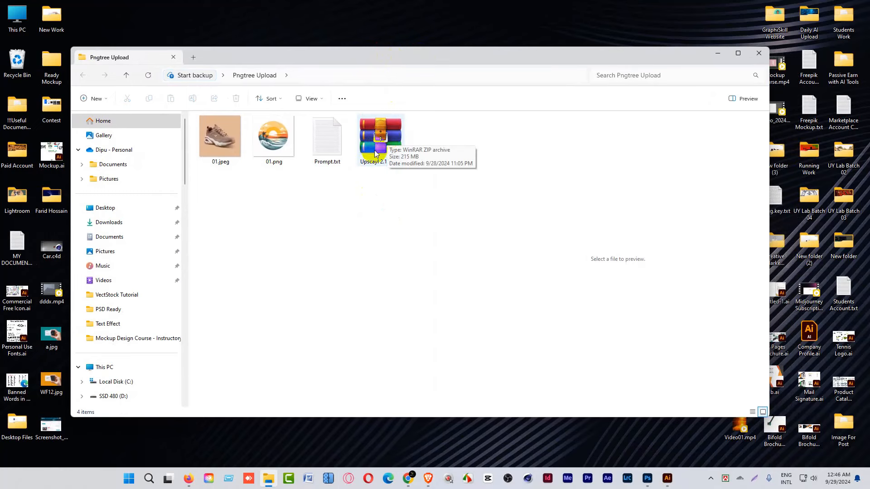
{"action": "left_click", "coordinate": [251, 216]}
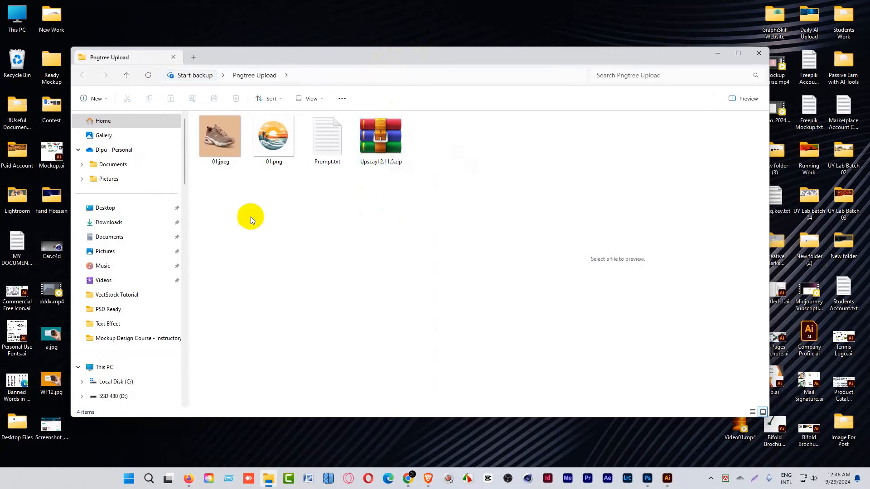
Preview the sample images 01.jpeg and 01.png and the prompts in Prompt.txt, and check the Upscayl 2.11.5.zip archive.
{"action": "left_click", "coordinate": [223, 153]}
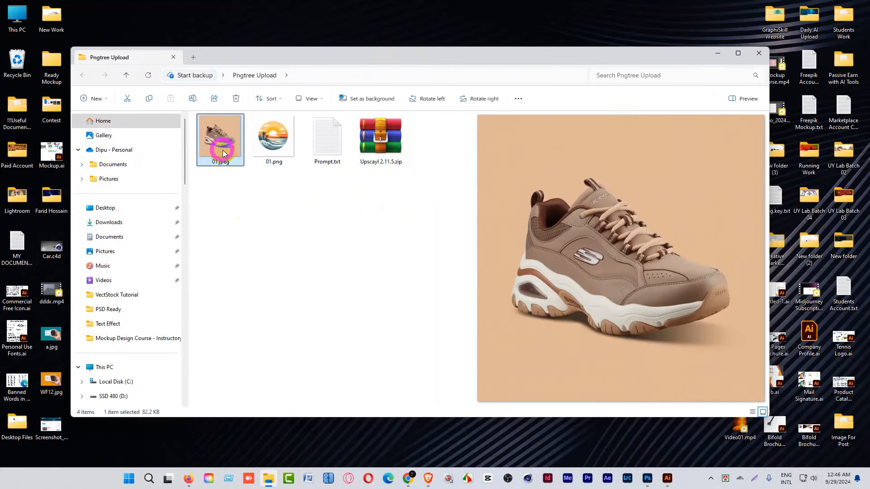
{"action": "left_click", "coordinate": [268, 148]}
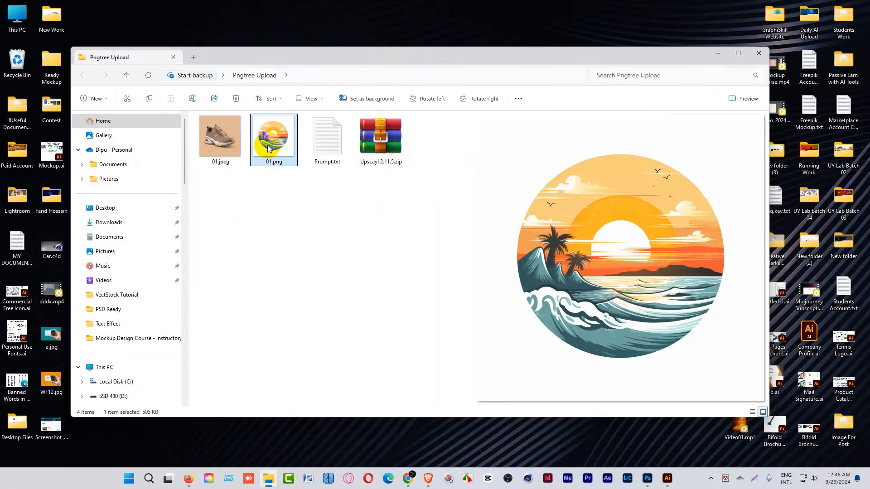
{"action": "left_click", "coordinate": [222, 156]}
{"action": "left_click", "coordinate": [274, 150]}
{"action": "left_click", "coordinate": [225, 149]}
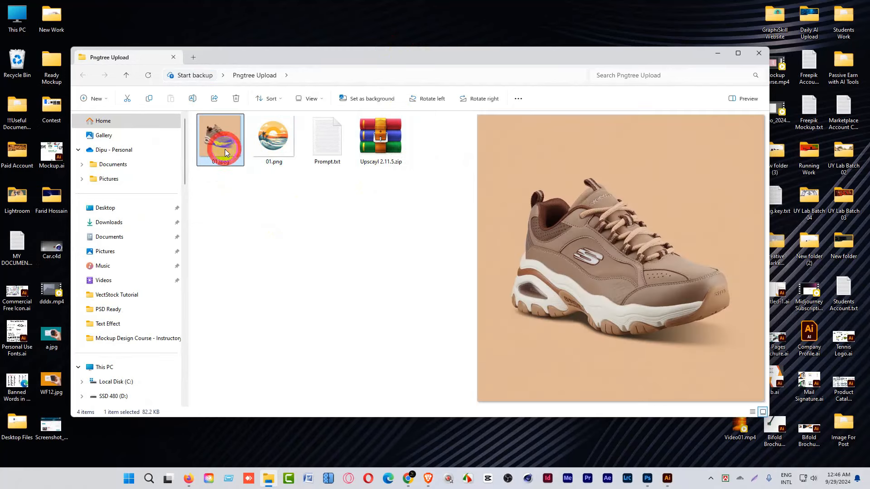
{"action": "left_click", "coordinate": [269, 162]}
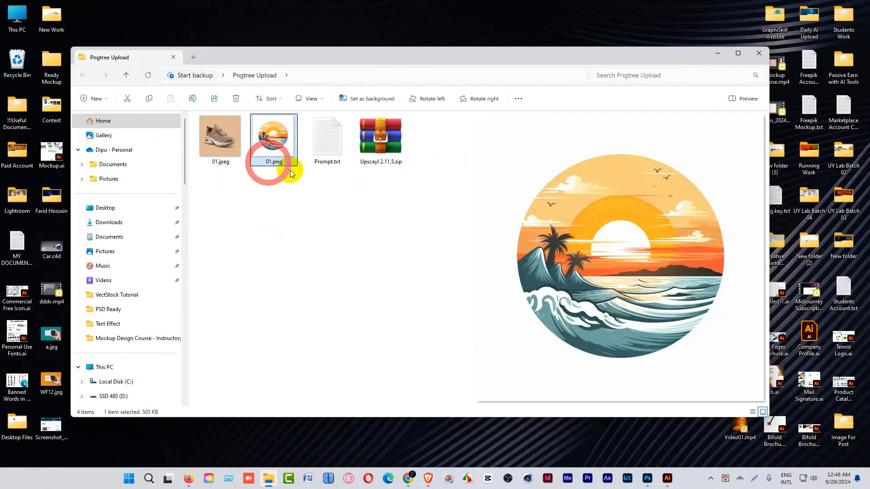
{"action": "left_click", "coordinate": [381, 166]}
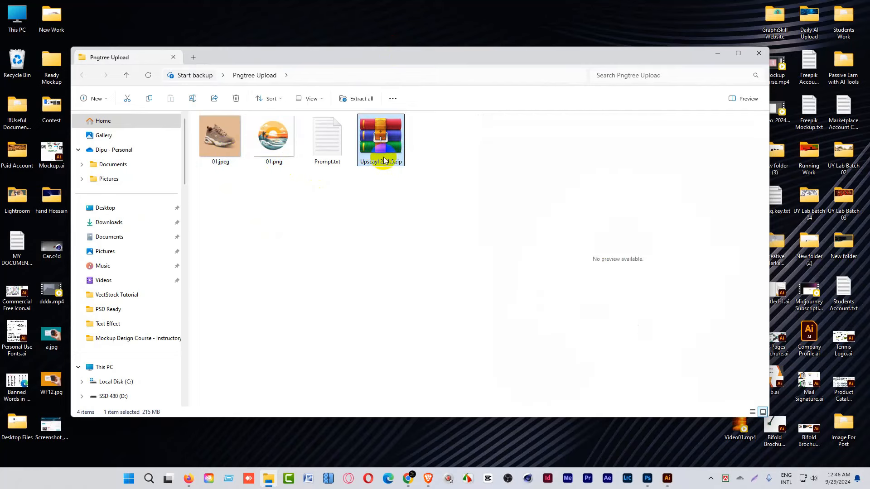
{"action": "left_click", "coordinate": [220, 138]}
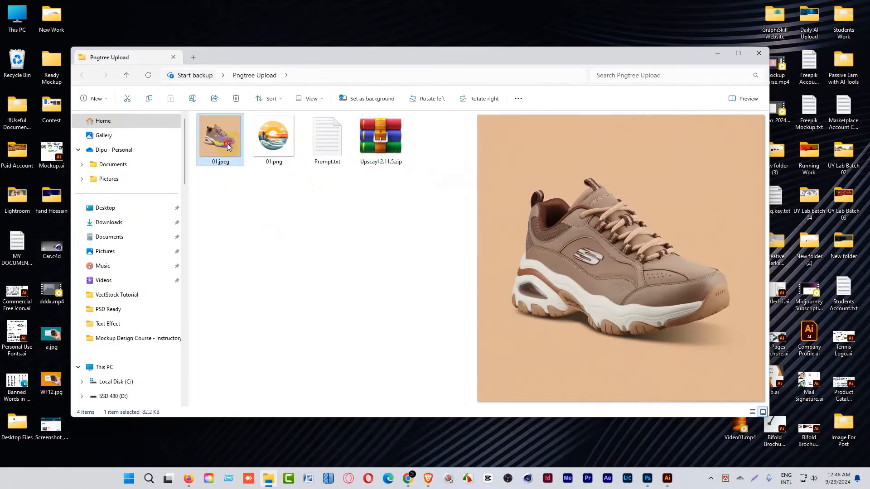
{"action": "left_click", "coordinate": [290, 144]}
{"action": "left_click", "coordinate": [322, 143]}
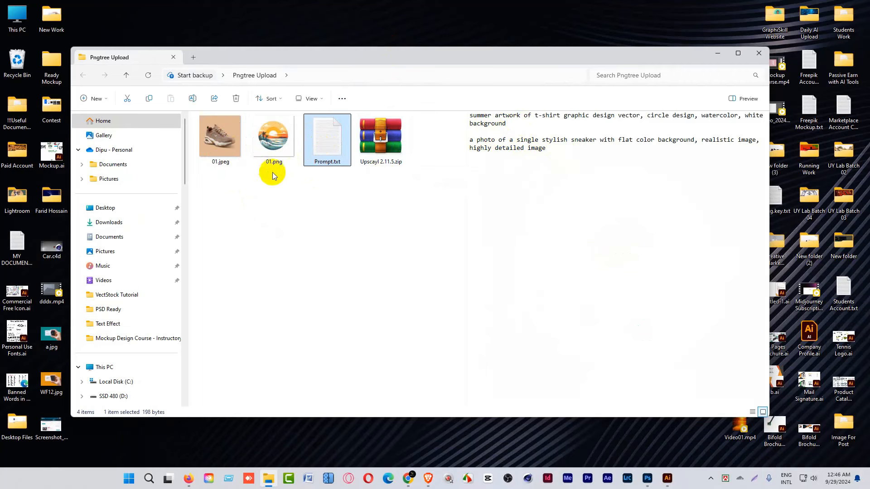
{"action": "left_click", "coordinate": [345, 189]}
Open Upscayl 2.11.5.zip and launch the Upscayl installer inside it, entering the archive password.
{"action": "left_click", "coordinate": [378, 138]}
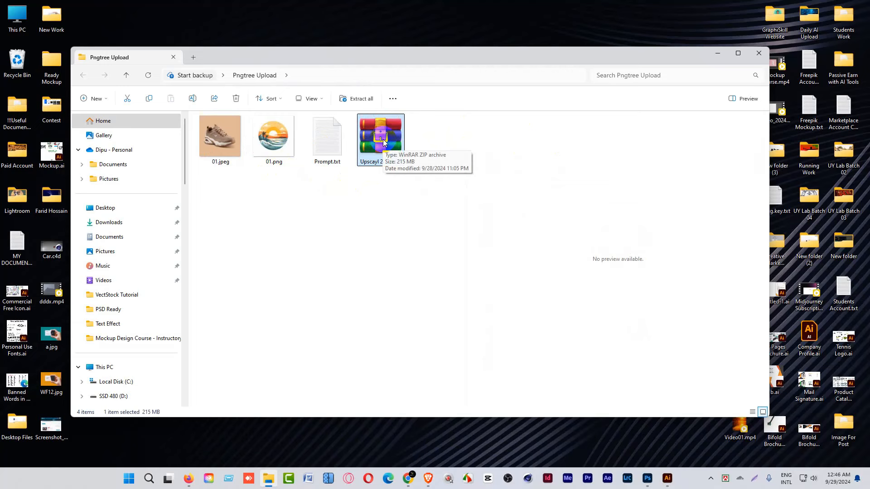
{"action": "double_click", "coordinate": [382, 142]}
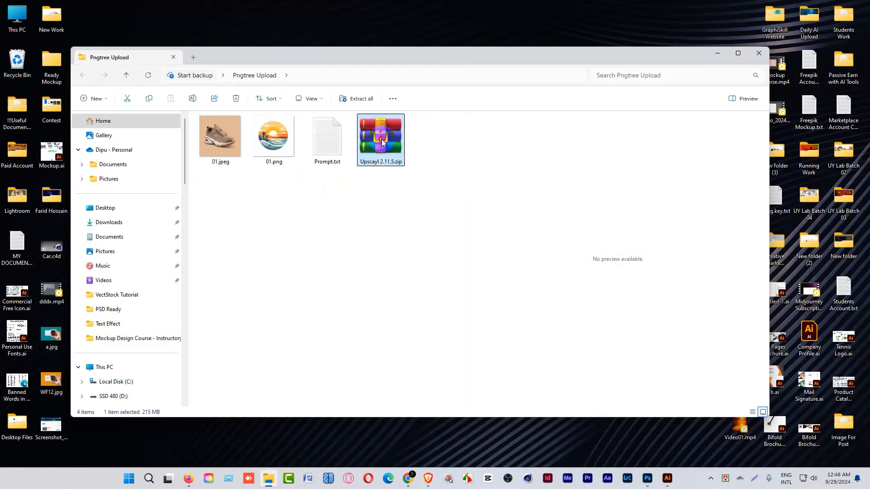
{"action": "left_click", "coordinate": [206, 184]}
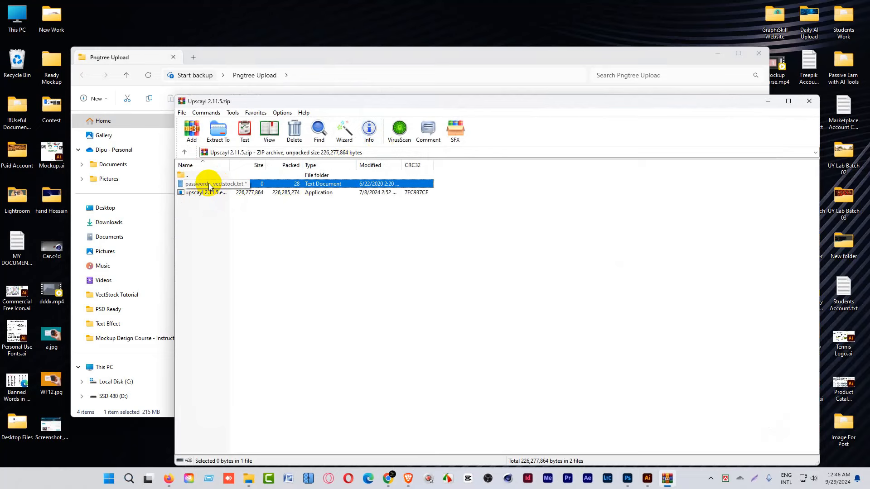
{"action": "double_click", "coordinate": [202, 194]}
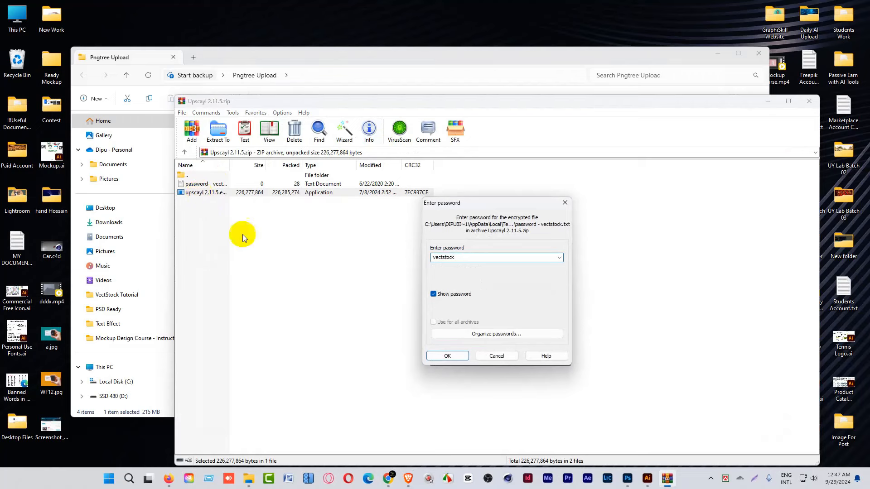
{"action": "left_click", "coordinate": [440, 351]}
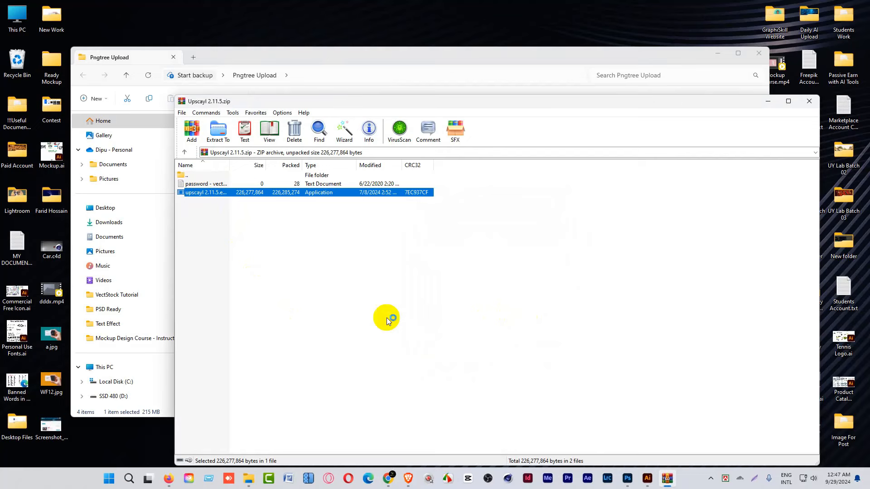
Install Upscayl, finish the setup with Run Upscayl enabled, and close the launched program window.
{"action": "left_click", "coordinate": [491, 311]}
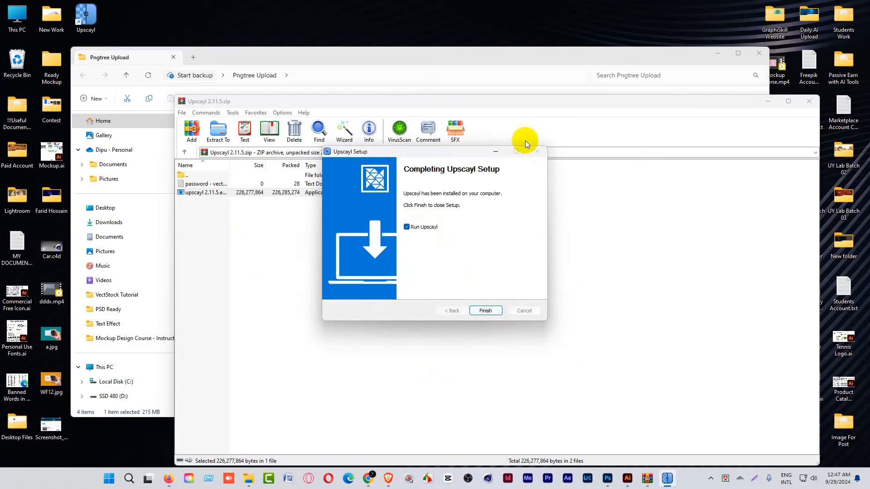
{"action": "left_click", "coordinate": [486, 311]}
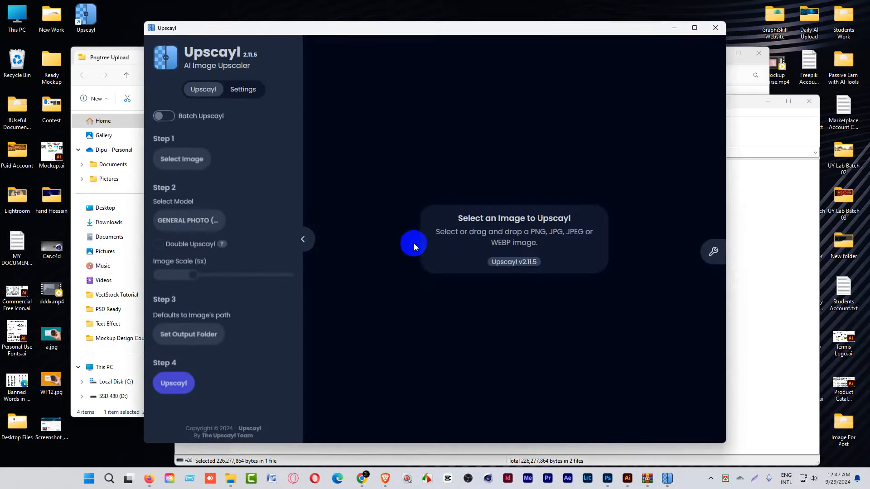
{"action": "left_click", "coordinate": [713, 34]}
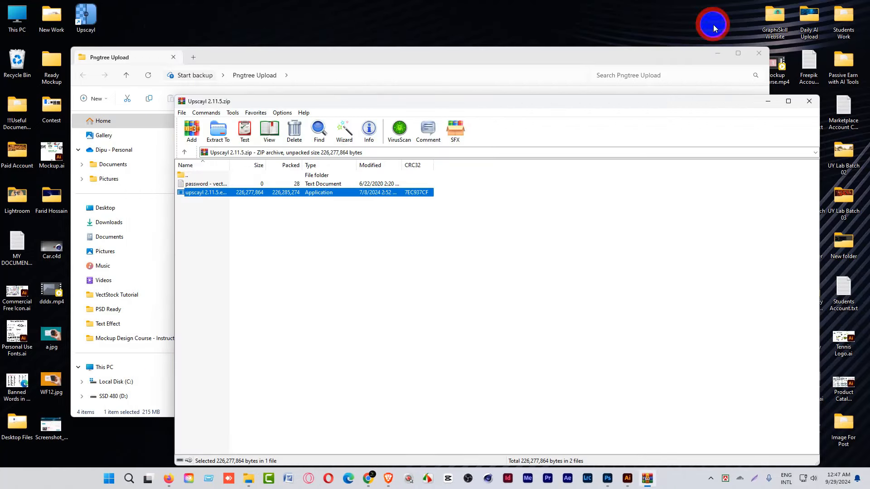
Move the Upscayl desktop shortcut to the Recycle Bin and close the archive window.
{"action": "left_click_drag", "start_coordinate": [86, 16], "coordinate": [16, 54]}
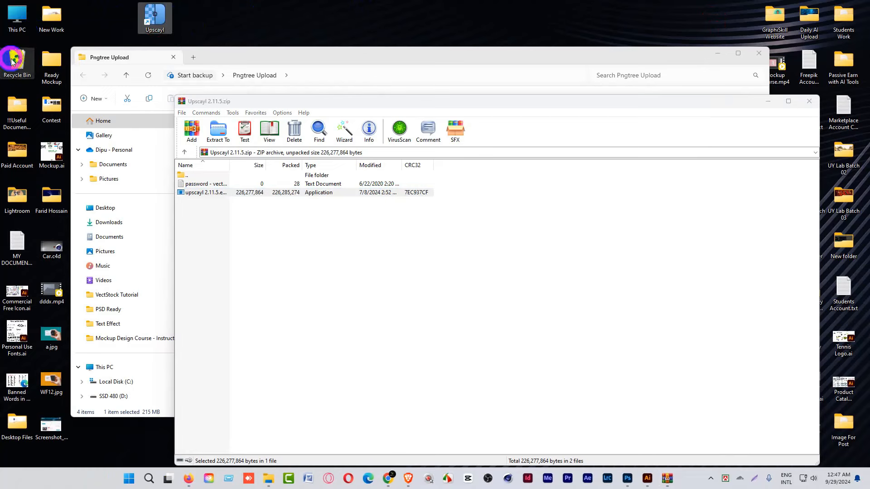
{"action": "left_click", "coordinate": [810, 101]}
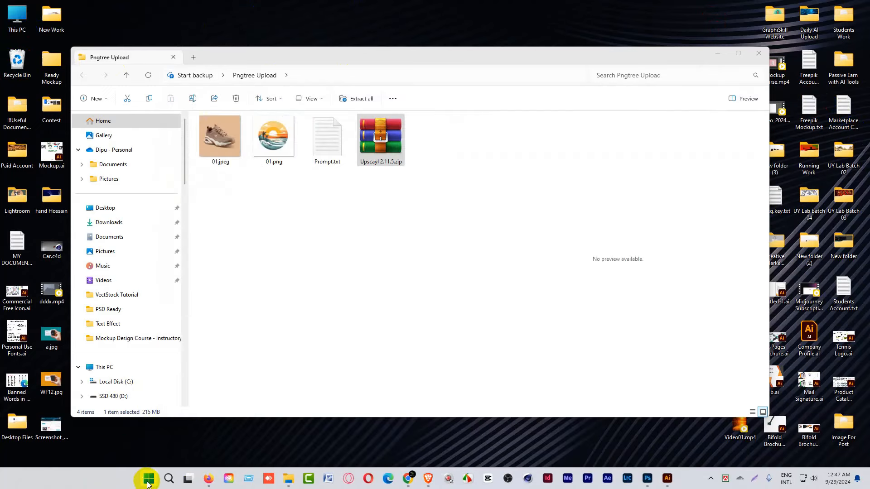
Pin the recently added Upscayl app to the taskbar and place its icon right after the Brave icon.
{"action": "left_click", "coordinate": [144, 480]}
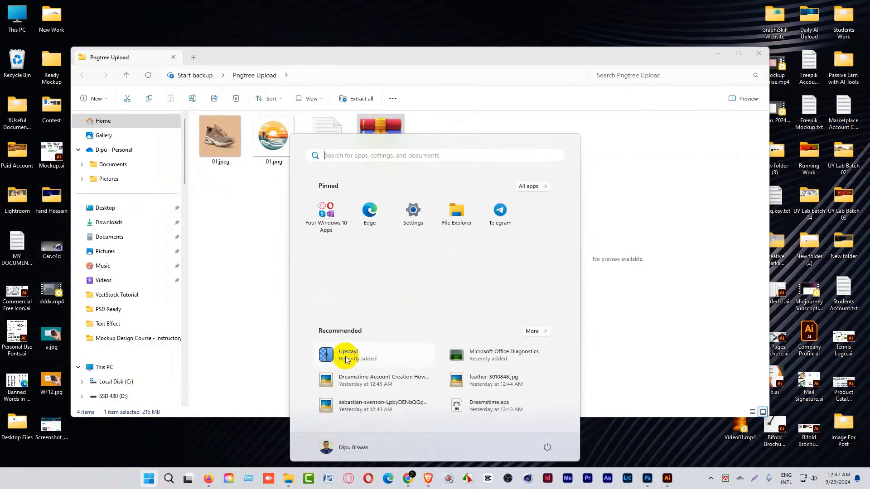
{"action": "right_click", "coordinate": [345, 358]}
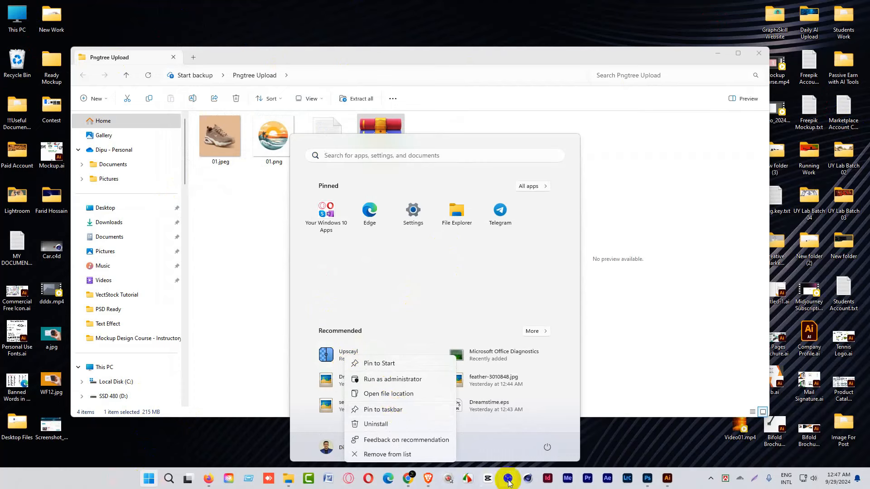
{"action": "left_click", "coordinate": [391, 410]}
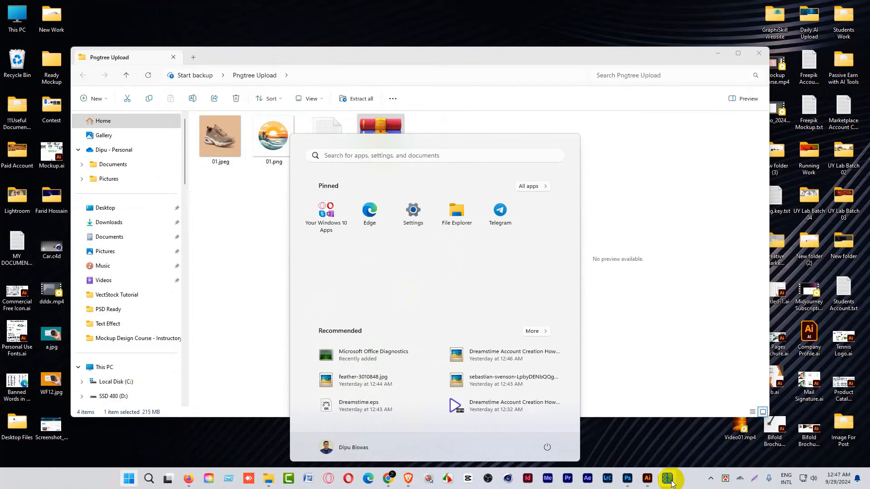
{"action": "left_click", "coordinate": [680, 442]}
{"action": "left_click_drag", "start_coordinate": [680, 467], "coordinate": [428, 475]}
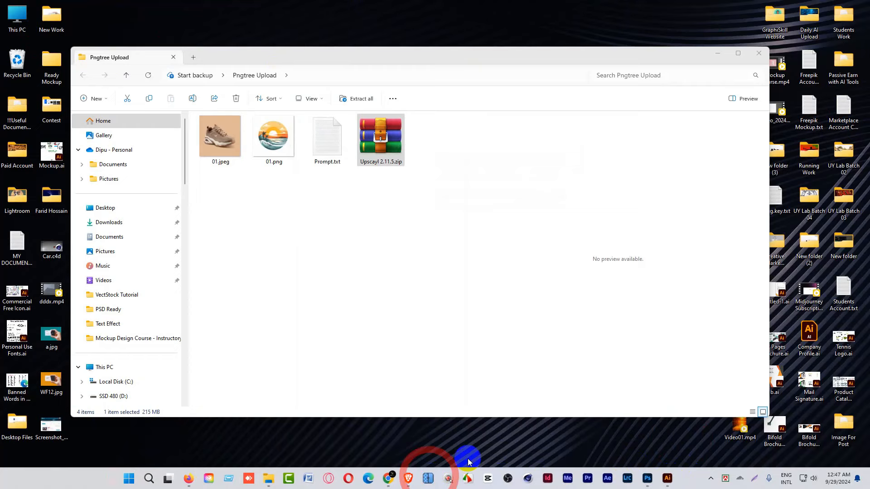
Launch Upscayl and move its window so the images in the Pngtree Upload folder stay visible beside it.
{"action": "left_click", "coordinate": [429, 480]}
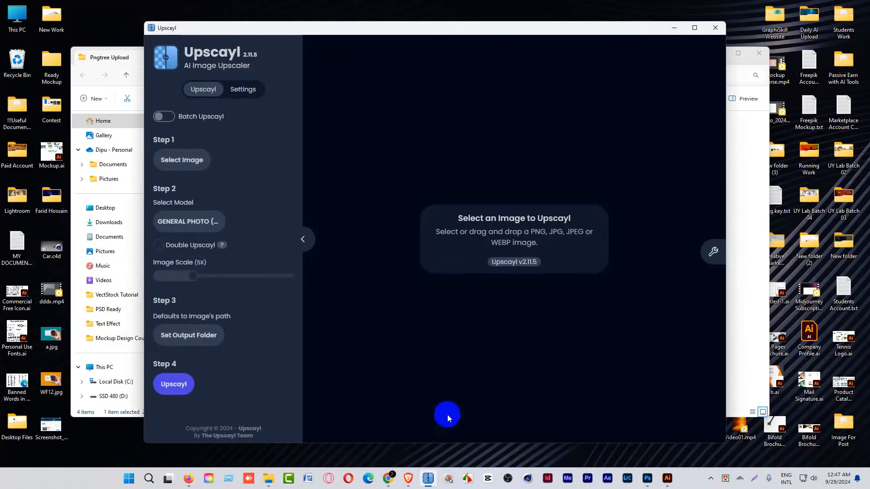
{"action": "left_click", "coordinate": [316, 28]}
{"action": "left_click_drag", "start_coordinate": [314, 26], "coordinate": [422, 41]}
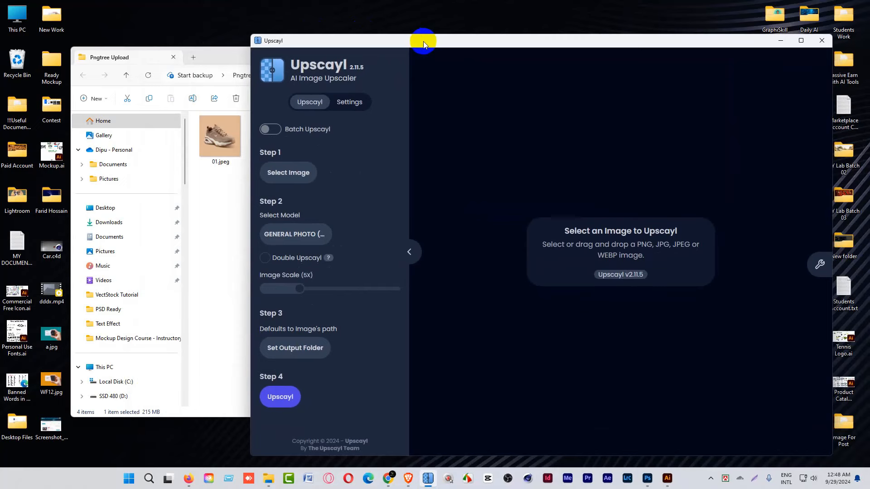
{"action": "left_click_drag", "start_coordinate": [424, 42], "coordinate": [454, 42]}
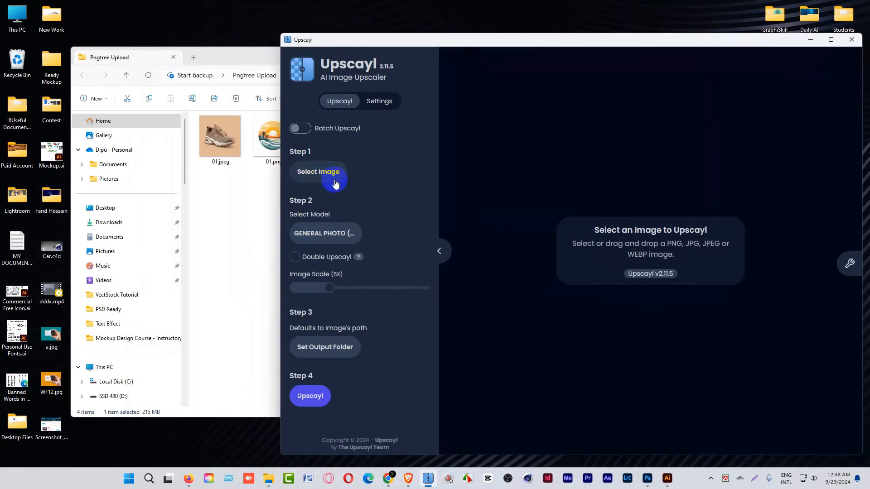
Load 01.jpeg from the desktop's Pngtree Upload folder as the image to upscale.
{"action": "left_click", "coordinate": [317, 174]}
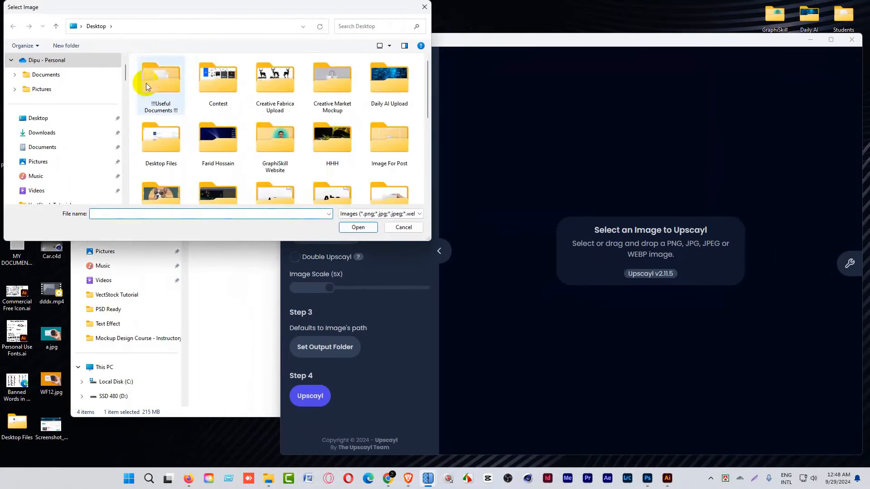
{"action": "left_click_drag", "start_coordinate": [219, 4], "coordinate": [520, 72]}
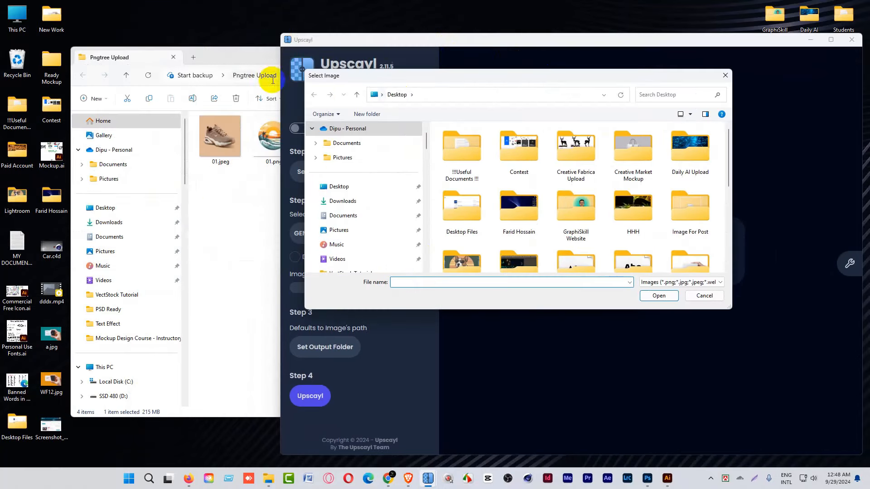
{"action": "scroll", "coordinate": [589, 229], "scroll_direction": "down", "scroll_amount": 1}
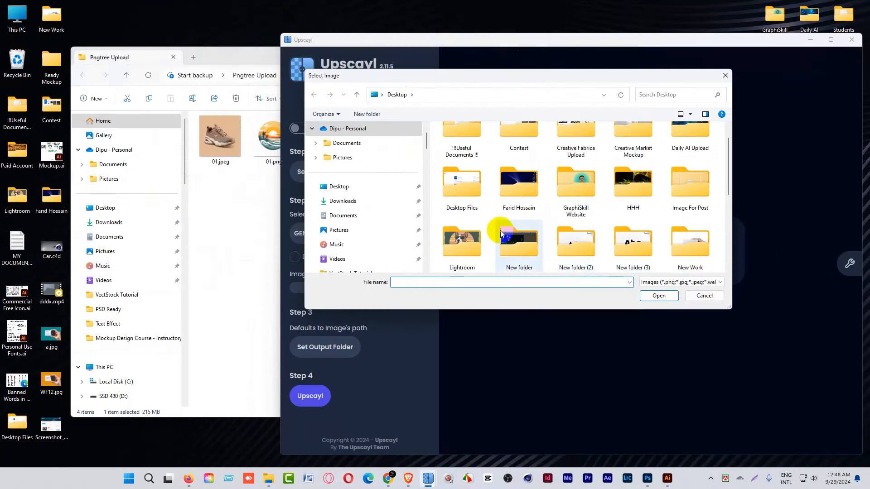
{"action": "scroll", "coordinate": [653, 203], "scroll_direction": "down", "scroll_amount": 2}
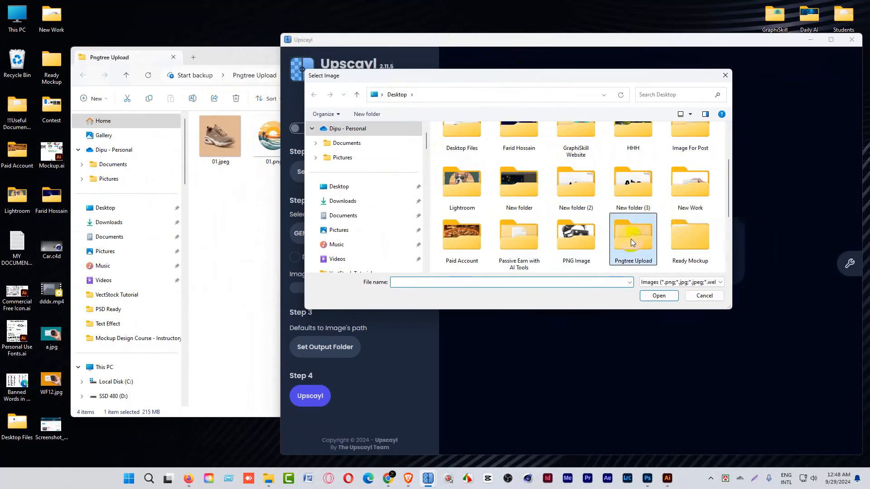
{"action": "double_click", "coordinate": [632, 231]}
{"action": "left_click", "coordinate": [464, 153]}
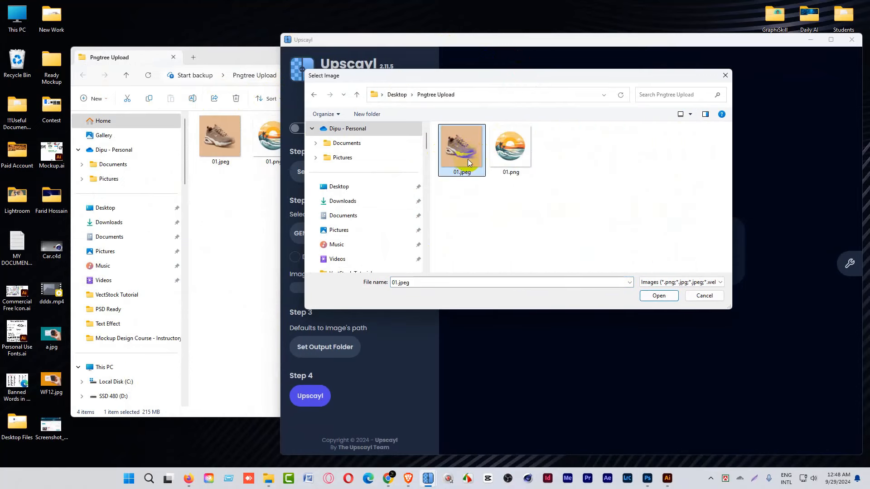
{"action": "left_click", "coordinate": [658, 295]}
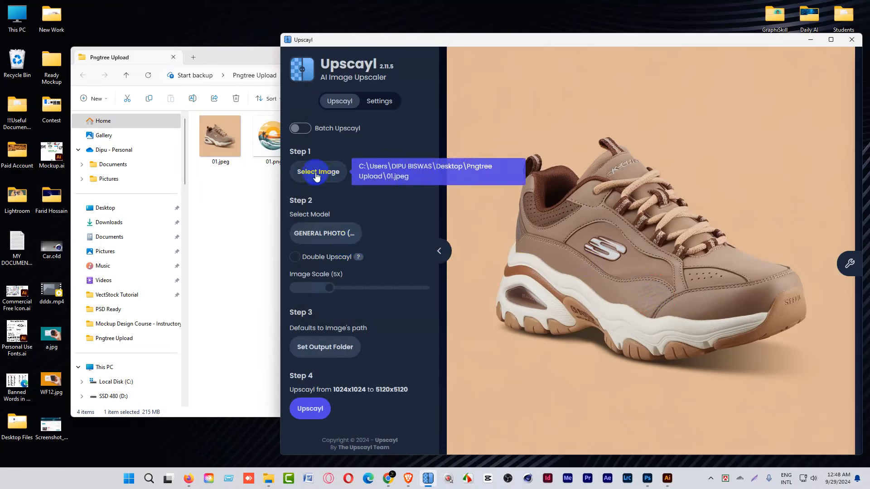
Try image scales of 6X and 4X for the shoe image, and return the scale to 5X.
{"action": "mouse_move", "coordinate": [340, 290]}
{"action": "left_mouse_down"}
{"action": "mouse_move", "coordinate": [296, 290]}
{"action": "mouse_move", "coordinate": [348, 290]}
{"action": "mouse_move", "coordinate": [337, 291]}
{"action": "left_mouse_up"}
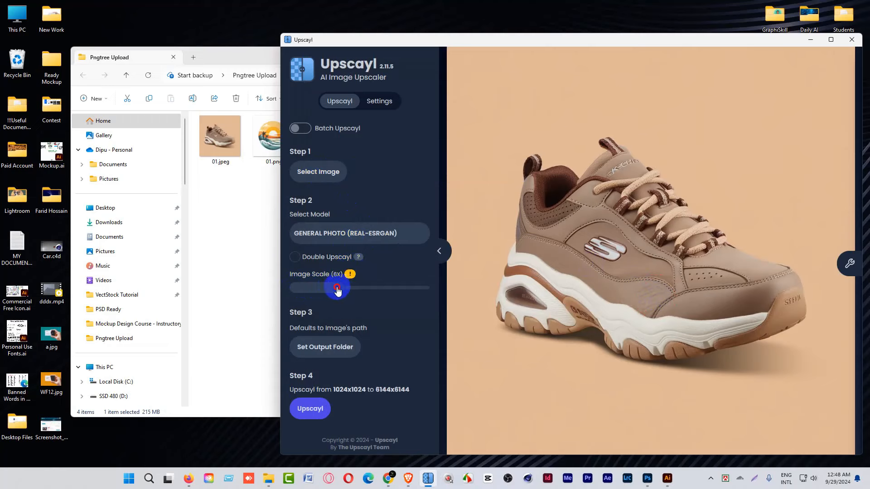
{"action": "mouse_move", "coordinate": [350, 275]}
{"action": "left_click_drag", "start_coordinate": [338, 288], "coordinate": [321, 289]}
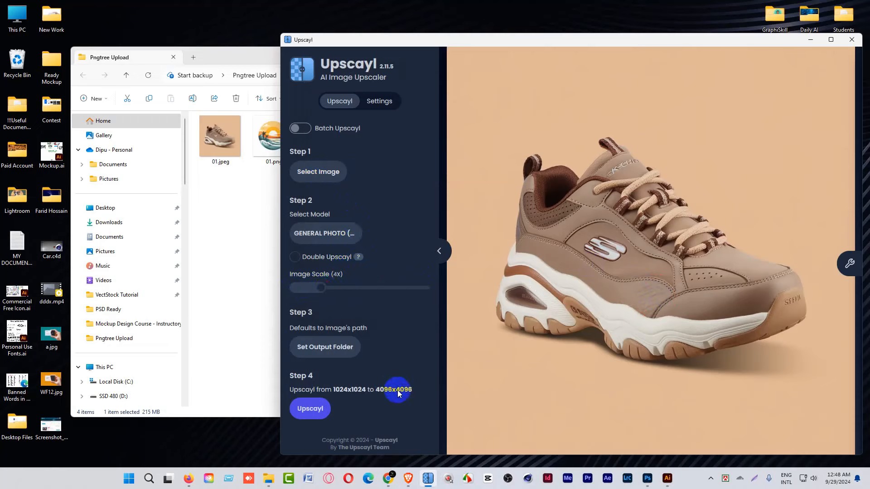
{"action": "left_click_drag", "start_coordinate": [321, 289], "coordinate": [327, 290]}
{"action": "left_click", "coordinate": [326, 290]}
Set the Desktop as the output folder and upscale the shoe image 01.jpeg at 5X.
{"action": "left_click", "coordinate": [330, 347]}
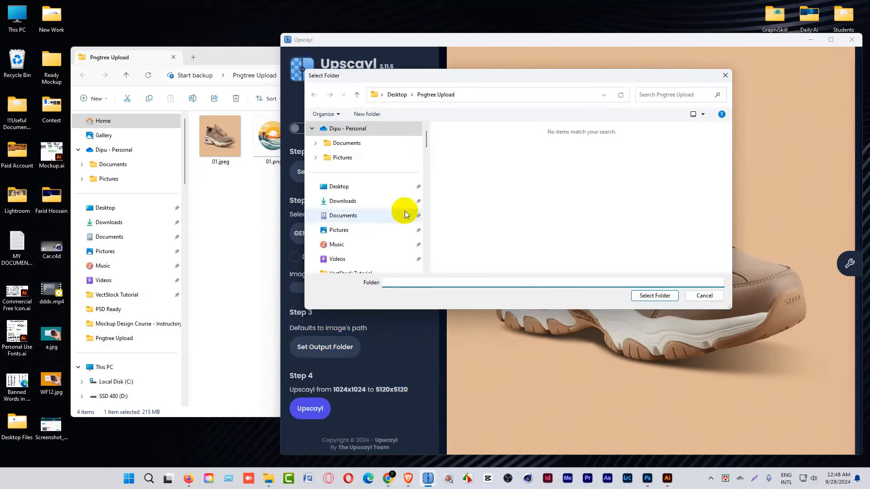
{"action": "left_click", "coordinate": [362, 186]}
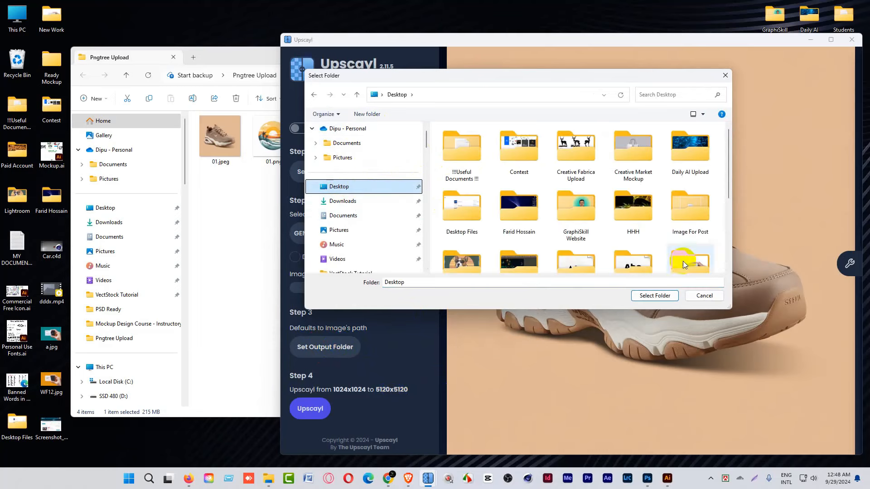
{"action": "left_click", "coordinate": [654, 296]}
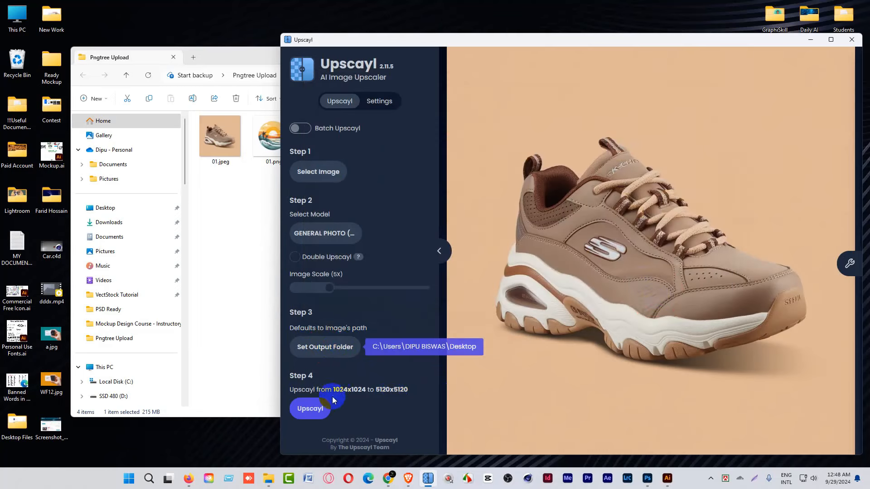
{"action": "left_click", "coordinate": [309, 412]}
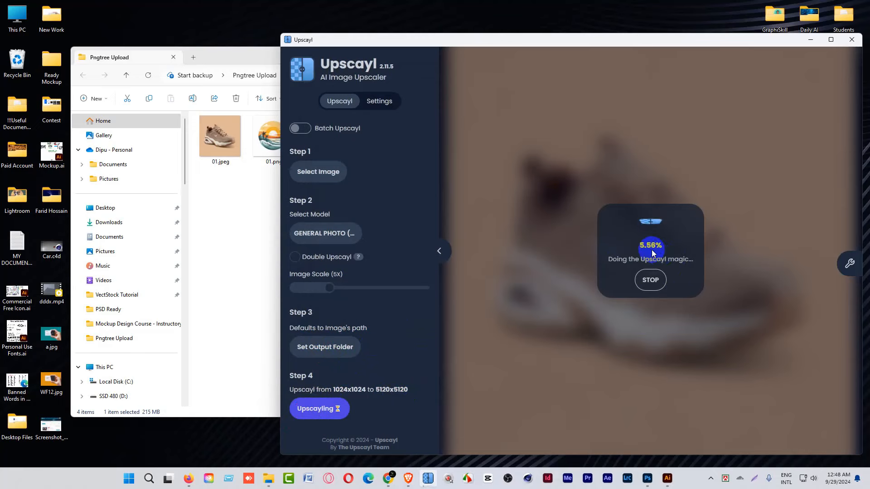
Shift the Pngtree Upload window and compare the original and upscaled shoe image with the before/after divider.
{"action": "left_click_drag", "start_coordinate": [236, 46], "coordinate": [306, 50]}
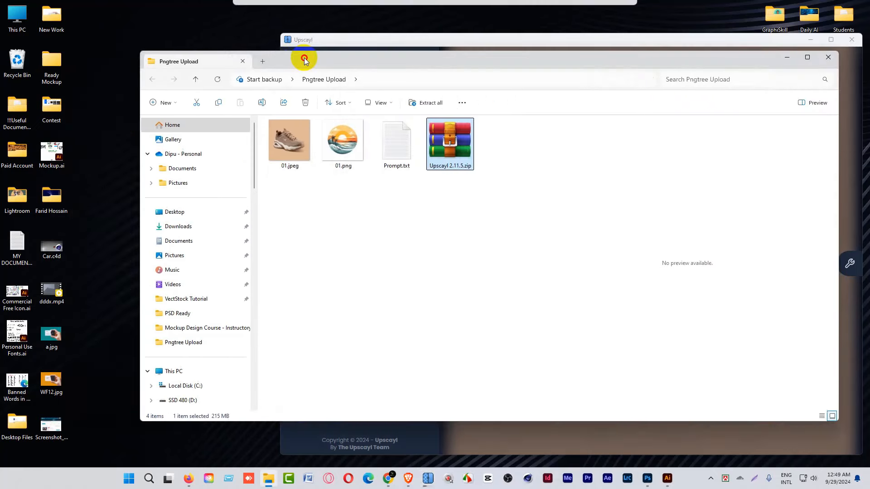
{"action": "left_click", "coordinate": [422, 38]}
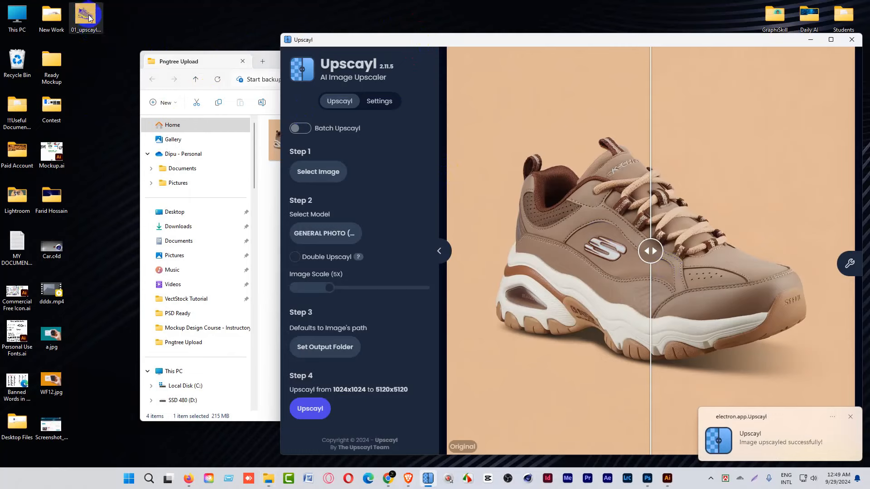
{"action": "left_click_drag", "start_coordinate": [651, 251], "coordinate": [564, 222]}
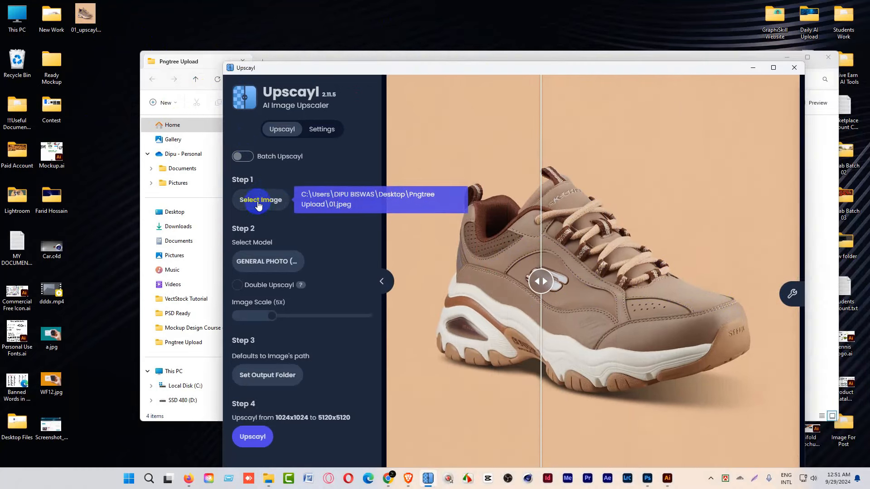
Load the sunset image 01.png from the Pngtree Upload folder as the image to upscale.
{"action": "left_click", "coordinate": [254, 200]}
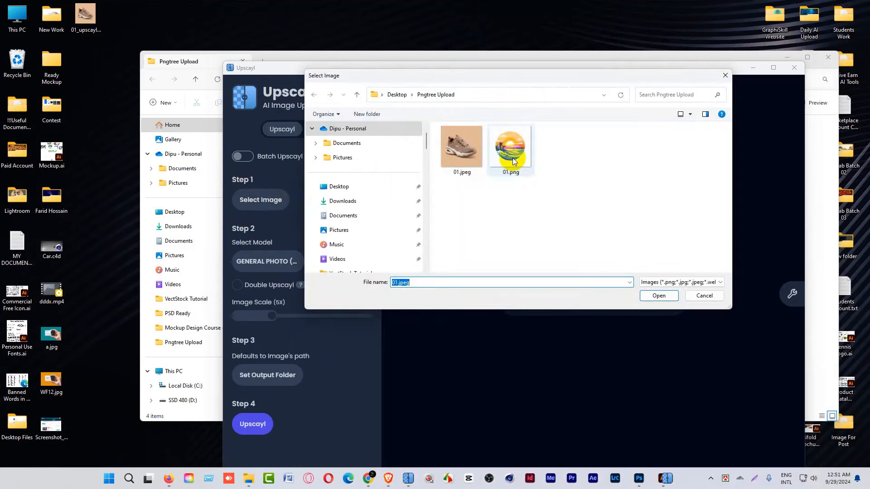
{"action": "left_click", "coordinate": [511, 149]}
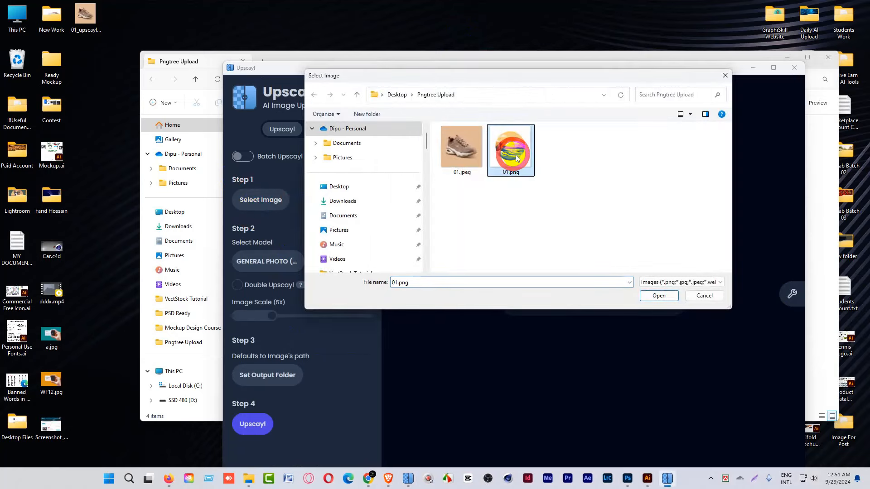
{"action": "left_click", "coordinate": [658, 295]}
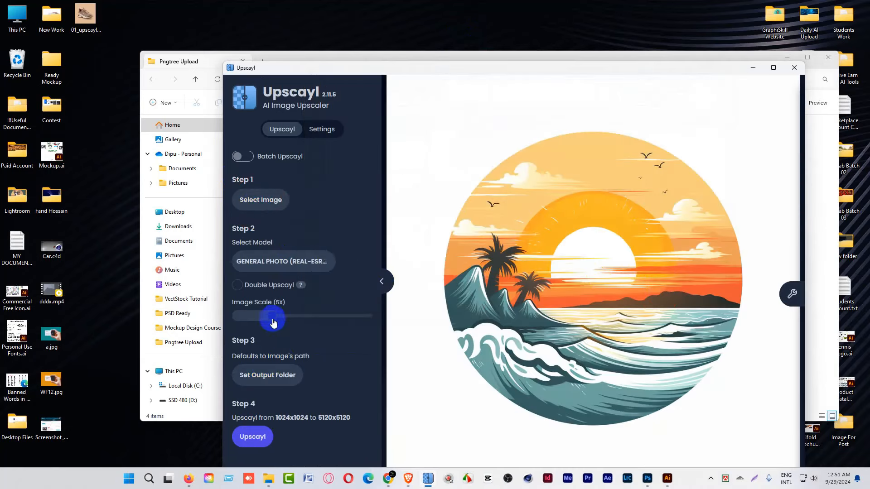
Try an image scale of 8X for the sunset image, check its warning, and return to 5X.
{"action": "left_click_drag", "start_coordinate": [272, 316], "coordinate": [271, 315]}
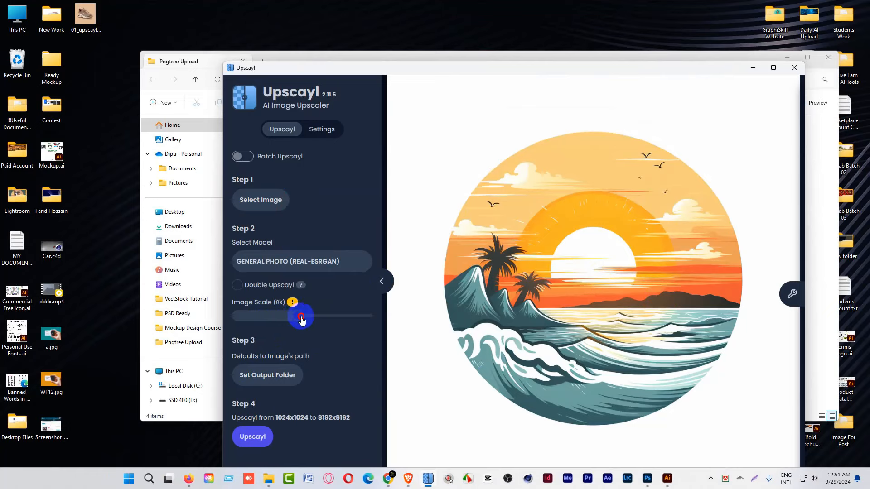
{"action": "mouse_move", "coordinate": [292, 307]}
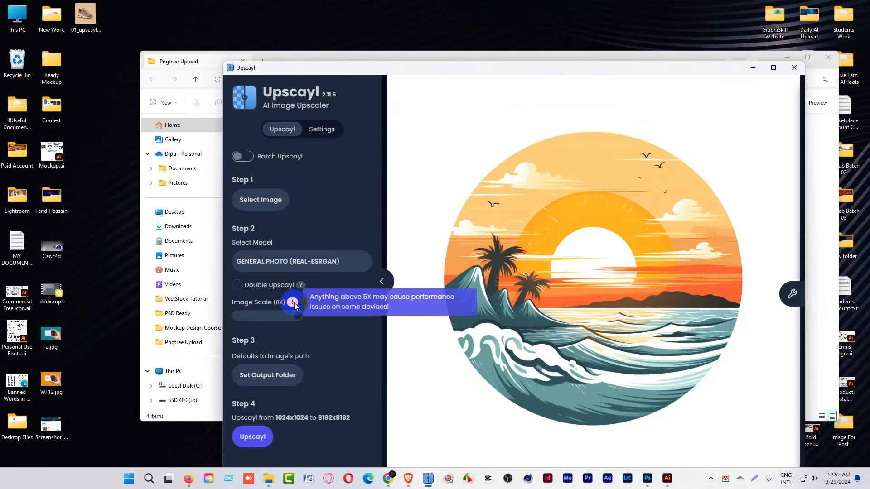
{"action": "left_click_drag", "start_coordinate": [296, 317], "coordinate": [276, 320]}
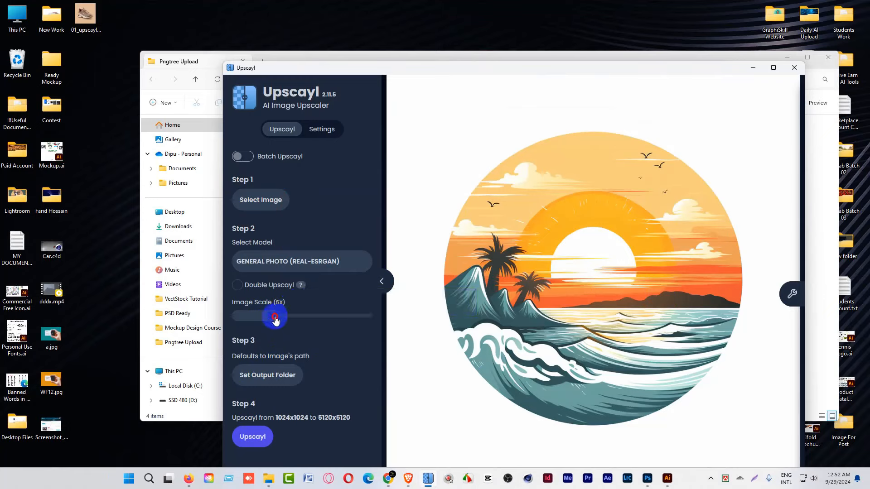
Set the Desktop as the output folder and upscale the sunset image at 5X.
{"action": "left_click", "coordinate": [274, 377]}
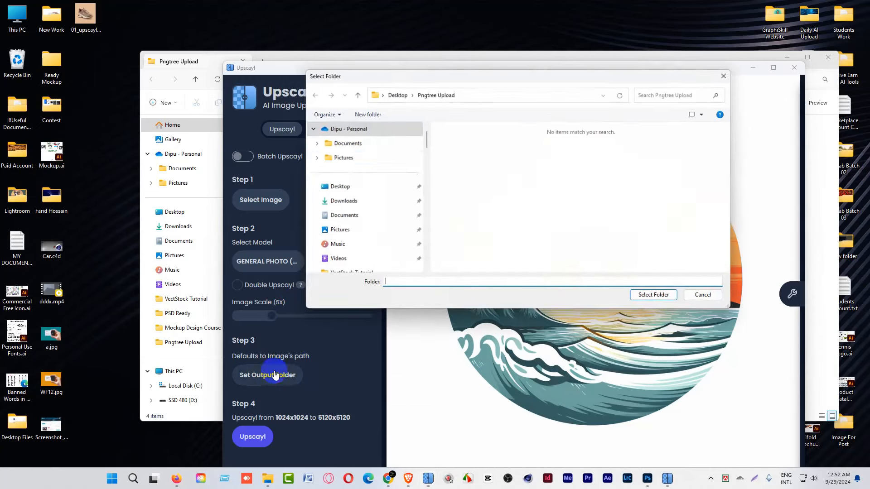
{"action": "left_click", "coordinate": [337, 187]}
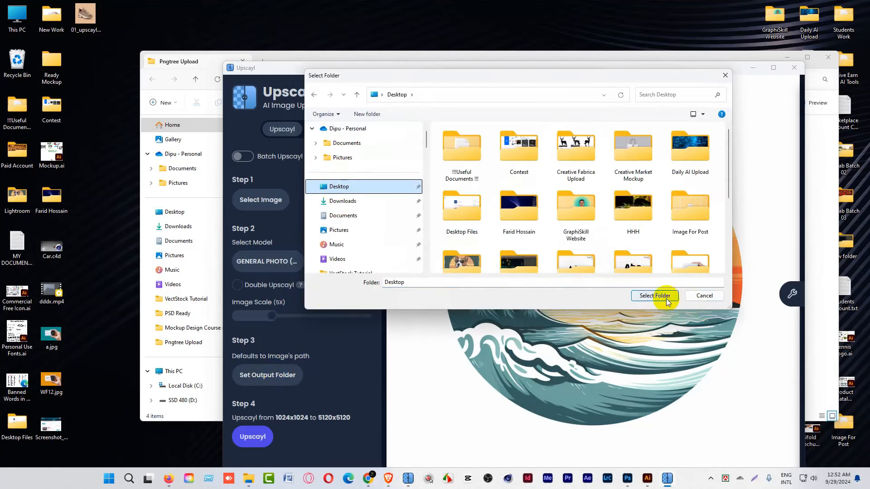
{"action": "left_click", "coordinate": [654, 295]}
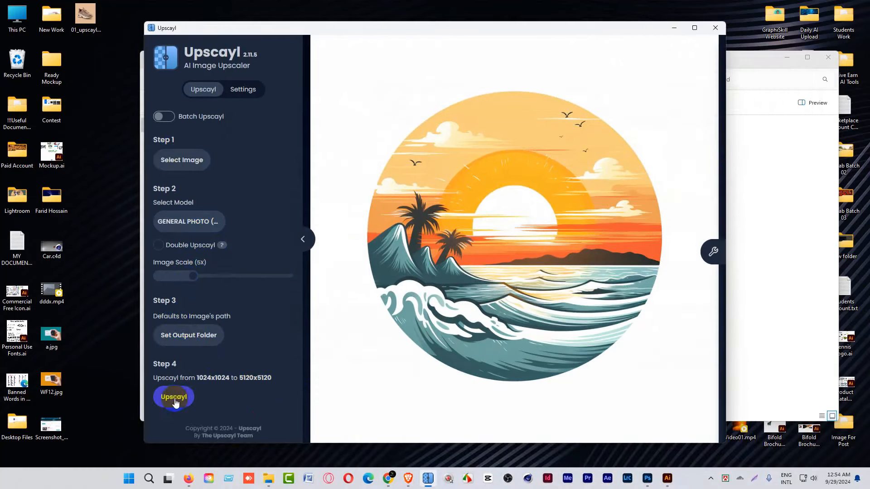
{"action": "left_click", "coordinate": [175, 399]}
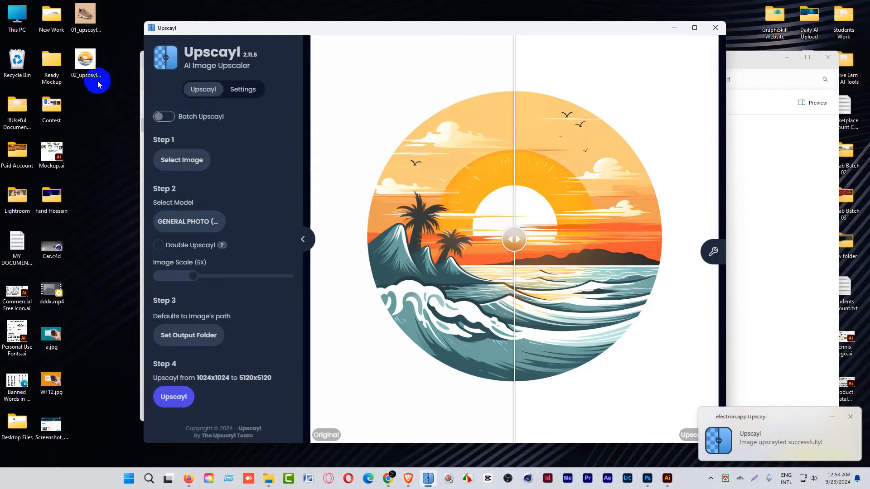
Close Upscayl and delete the original images 01.jpeg and 02.png from the Pngtree Upload folder.
{"action": "left_click", "coordinate": [716, 29]}
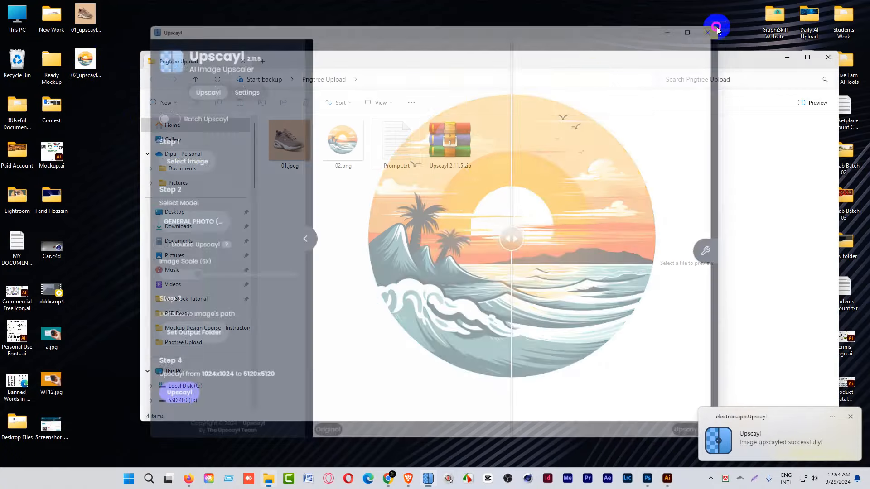
{"action": "left_click_drag", "start_coordinate": [290, 207], "coordinate": [361, 139]}
{"action": "key", "text": "Delete"}
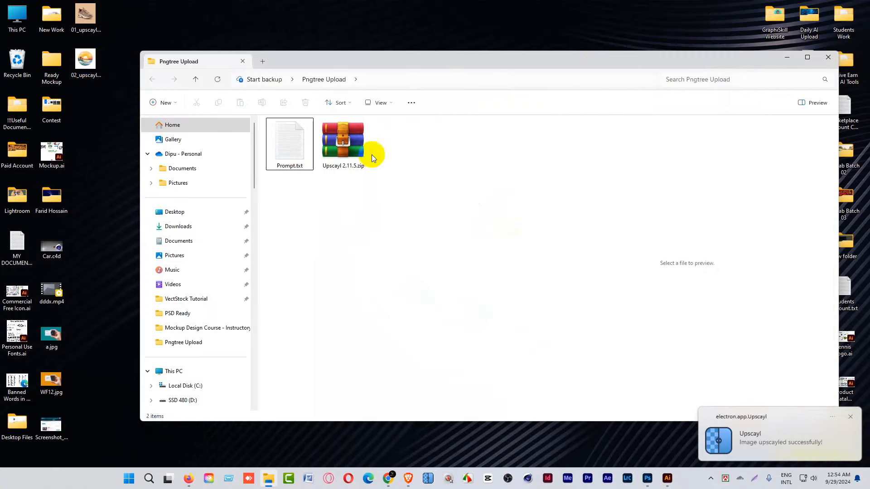
Move the two upscaled PNG images from the desktop into the Pngtree Upload folder and preview each one.
{"action": "left_click_drag", "start_coordinate": [118, 2], "coordinate": [84, 93]}
{"action": "left_click_drag", "start_coordinate": [80, 11], "coordinate": [354, 232]}
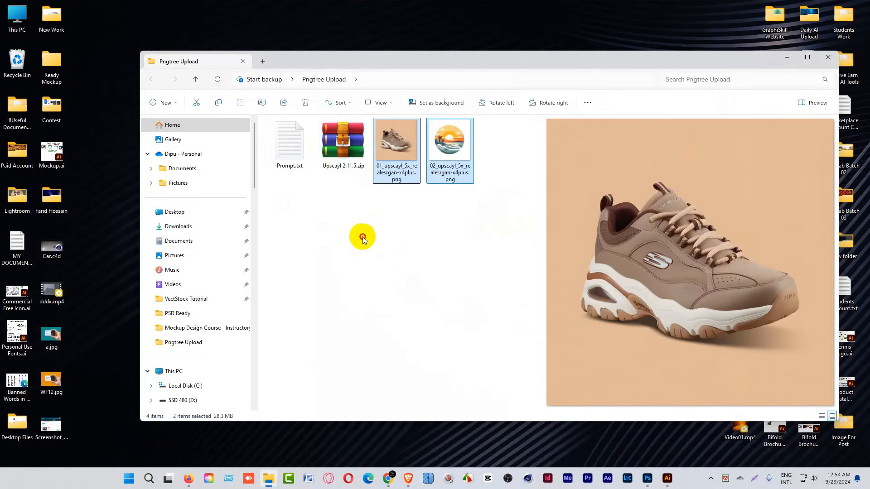
{"action": "left_click", "coordinate": [363, 236]}
{"action": "left_click", "coordinate": [400, 151]}
{"action": "left_click", "coordinate": [451, 150]}
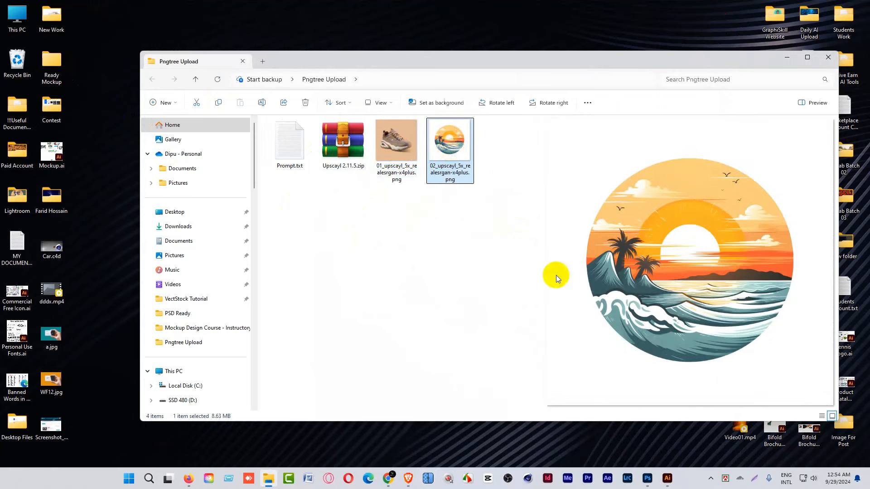
Switch to Photoshop and open both upscaled PNG images from the desktop's Pngtree Upload folder.
{"action": "left_click", "coordinate": [654, 485]}
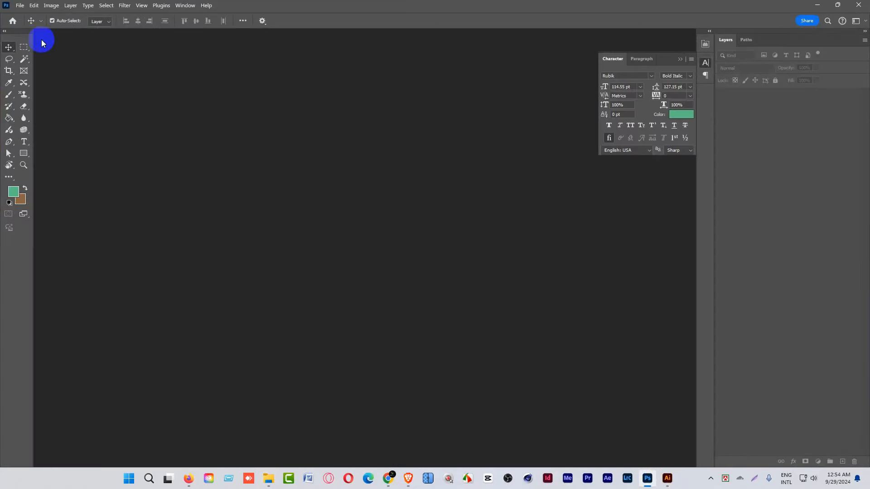
{"action": "left_click", "coordinate": [19, 6]}
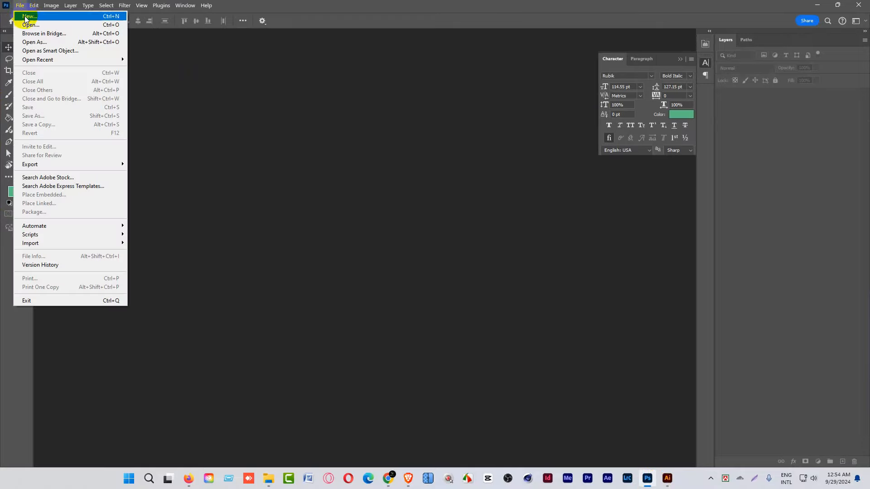
{"action": "left_click", "coordinate": [27, 25]}
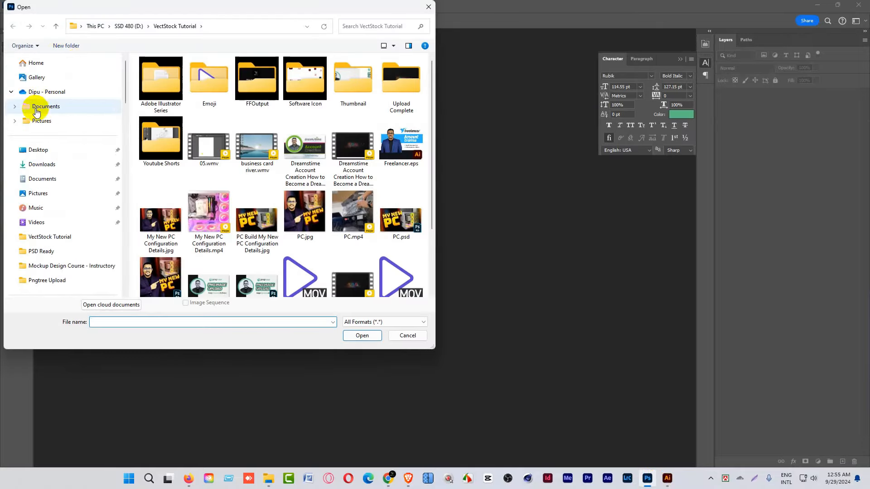
{"action": "left_click", "coordinate": [39, 150]}
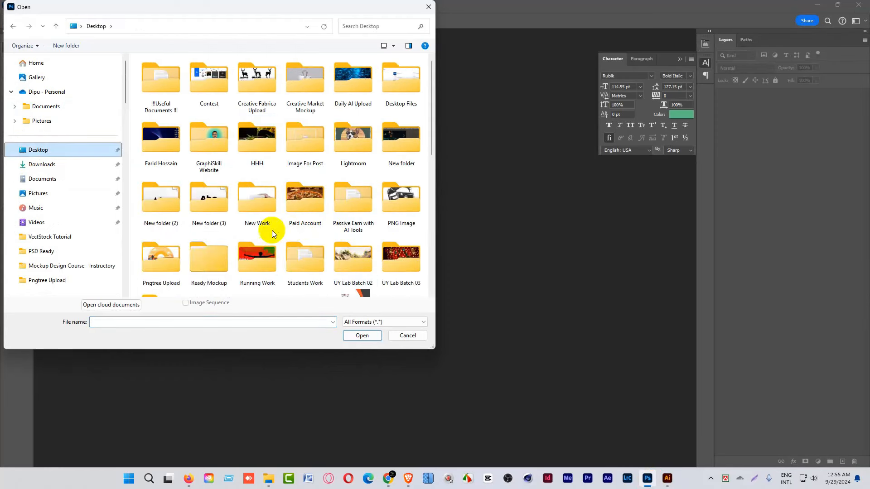
{"action": "double_click", "coordinate": [165, 265]}
{"action": "left_click_drag", "start_coordinate": [140, 163], "coordinate": [249, 56]}
{"action": "left_click", "coordinate": [360, 340]}
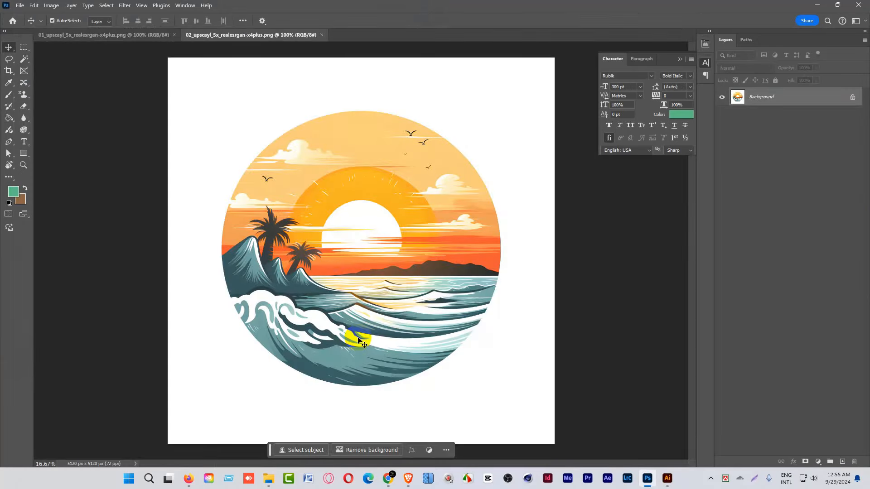
Remove the background from the shoe image 01_upscayl_5x_realesrgan-x4plus.png, undoing the first removal and running it again.
{"action": "left_click", "coordinate": [127, 34]}
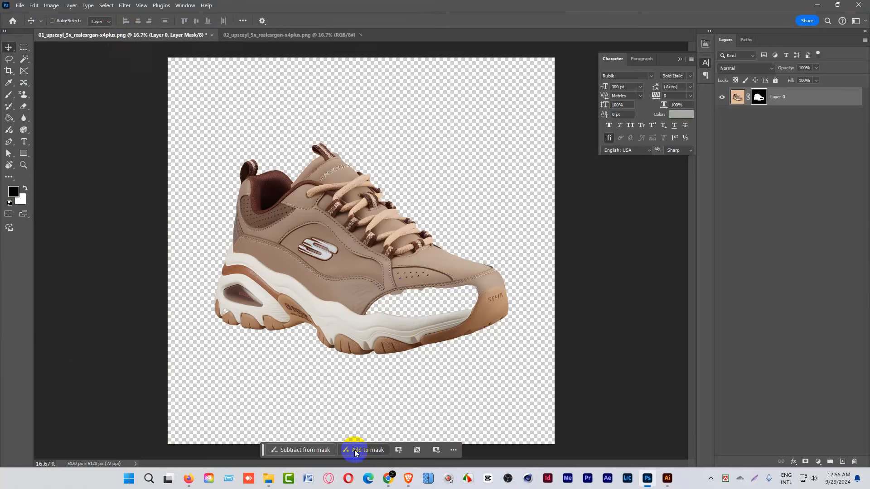
{"action": "key", "text": "ctrl+z"}
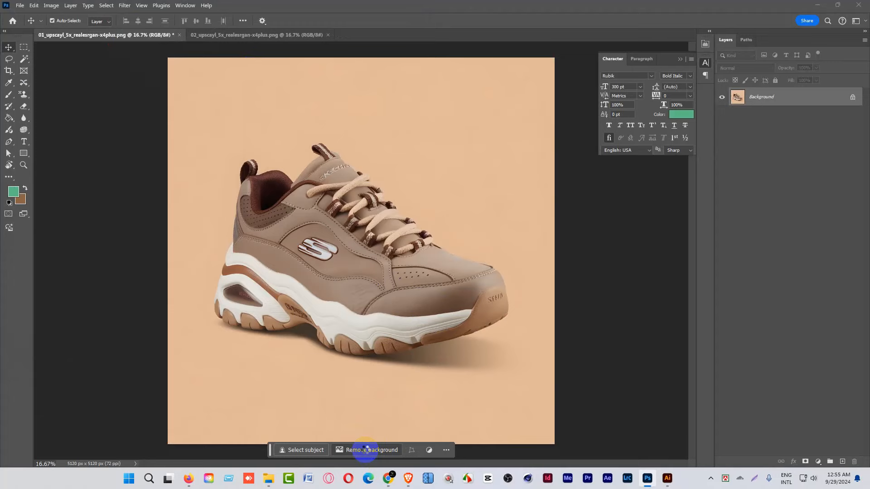
{"action": "left_click", "coordinate": [365, 450]}
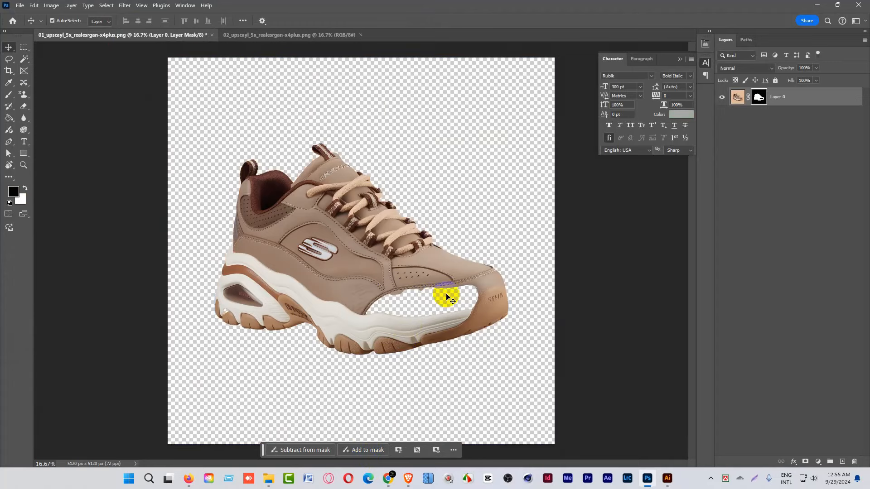
Restore the missing toe area of the shoe by painting white on Layer 0's mask with a brush sized 300.
{"action": "left_click", "coordinate": [758, 98]}
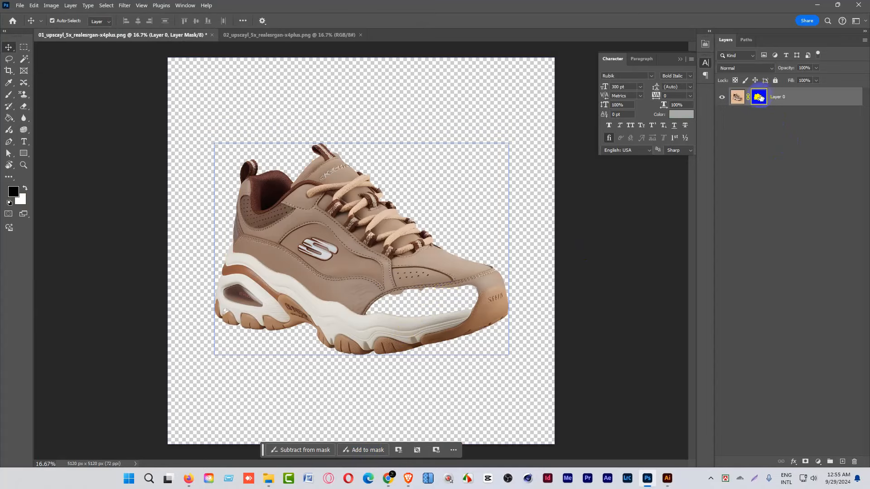
{"action": "left_click", "coordinate": [363, 450]}
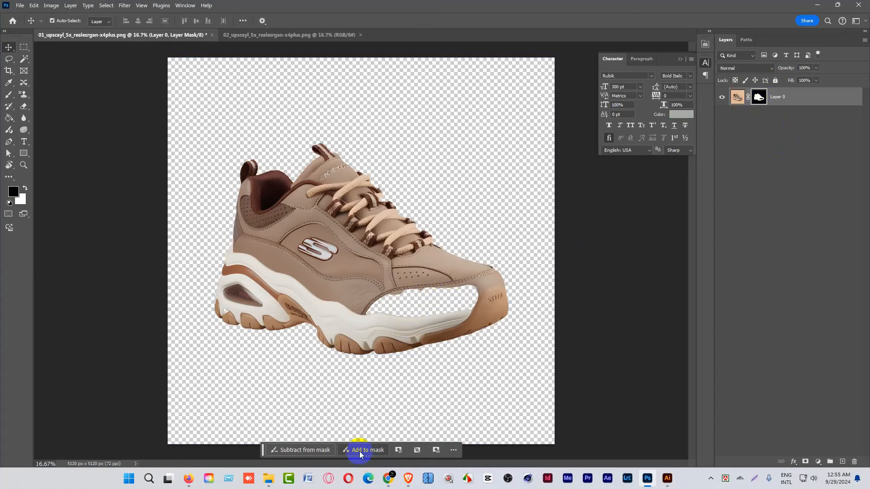
{"action": "left_click_drag", "start_coordinate": [377, 300], "coordinate": [367, 311]}
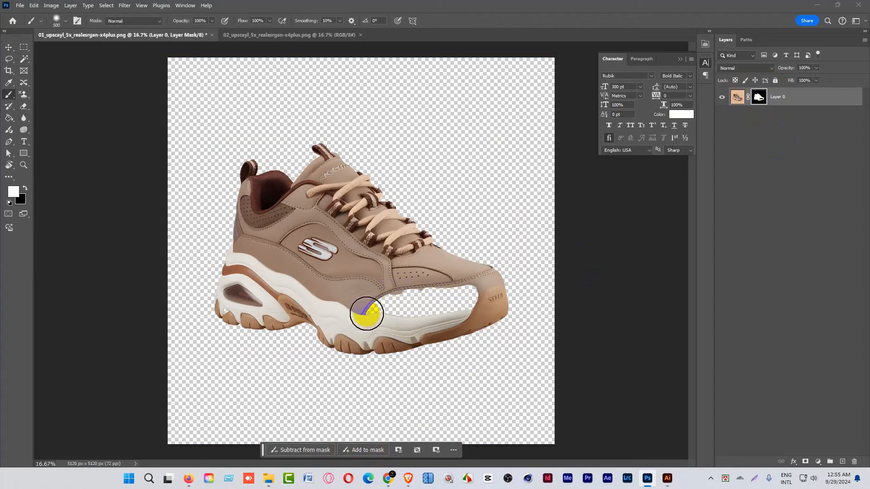
{"action": "mouse_move", "coordinate": [366, 313]}
{"action": "left_mouse_down"}
{"action": "mouse_move", "coordinate": [424, 292]}
{"action": "mouse_move", "coordinate": [367, 314]}
{"action": "mouse_move", "coordinate": [481, 297]}
{"action": "mouse_move", "coordinate": [430, 309]}
{"action": "mouse_move", "coordinate": [465, 290]}
{"action": "mouse_move", "coordinate": [419, 293]}
{"action": "mouse_move", "coordinate": [477, 290]}
{"action": "mouse_move", "coordinate": [467, 309]}
{"action": "mouse_move", "coordinate": [448, 314]}
{"action": "mouse_move", "coordinate": [471, 302]}
{"action": "mouse_move", "coordinate": [378, 307]}
{"action": "left_mouse_up"}
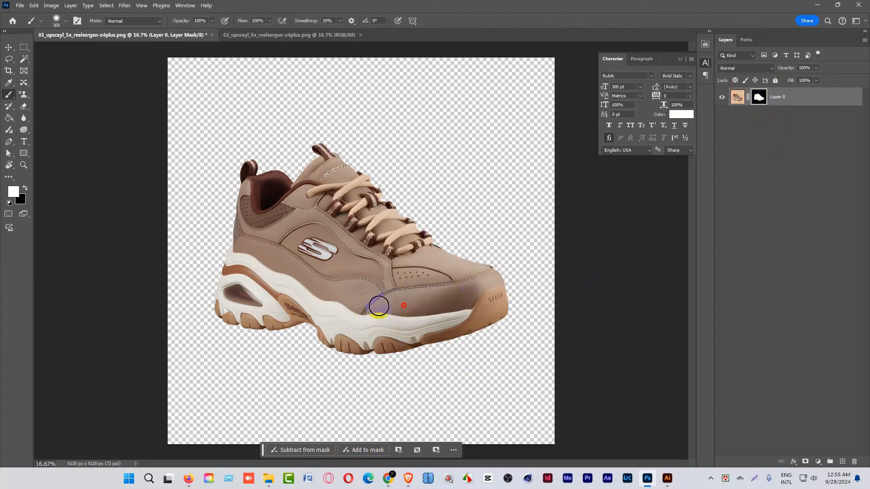
Touch up the shoe's heel edge by painting white on Layer 0's mask with a brush sized 100.
{"action": "key", "text": "ctrl+space"}
{"action": "mouse_move", "coordinate": [239, 315]}
{"action": "left_mouse_down"}
{"action": "mouse_move", "coordinate": [272, 318]}
{"action": "mouse_move", "coordinate": [242, 314]}
{"action": "mouse_move", "coordinate": [273, 280]}
{"action": "mouse_move", "coordinate": [224, 322]}
{"action": "mouse_move", "coordinate": [199, 279]}
{"action": "left_mouse_up"}
{"action": "key", "text": "bracketleft"}
{"action": "key", "text": "bracketleft"}
{"action": "key", "text": "bracketleft"}
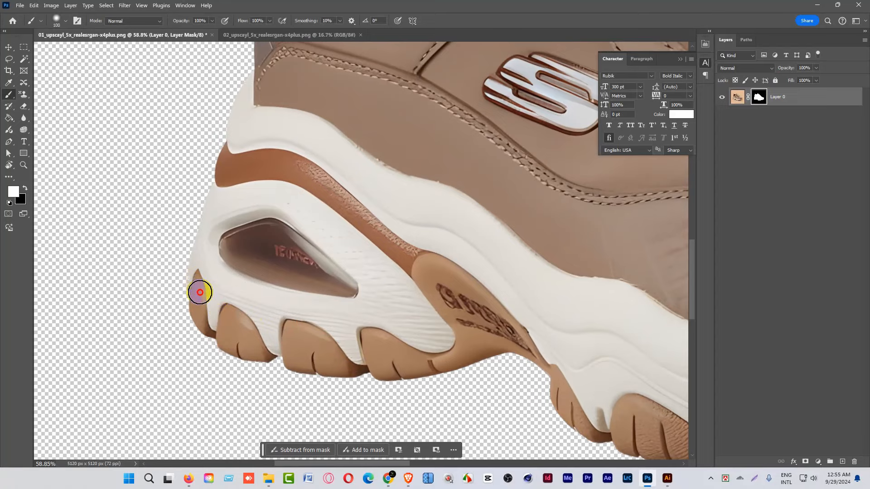
{"action": "key", "text": "ctrl+space"}
{"action": "left_click_drag", "start_coordinate": [264, 254], "coordinate": [239, 256]}
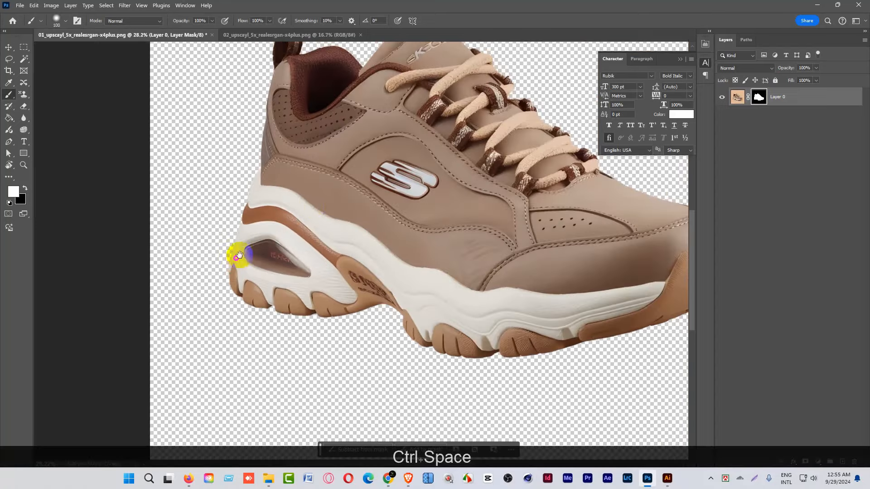
{"action": "left_click_drag", "start_coordinate": [339, 180], "coordinate": [289, 312]}
{"action": "key", "text": "ctrl+space"}
{"action": "left_click_drag", "start_coordinate": [337, 202], "coordinate": [312, 207]}
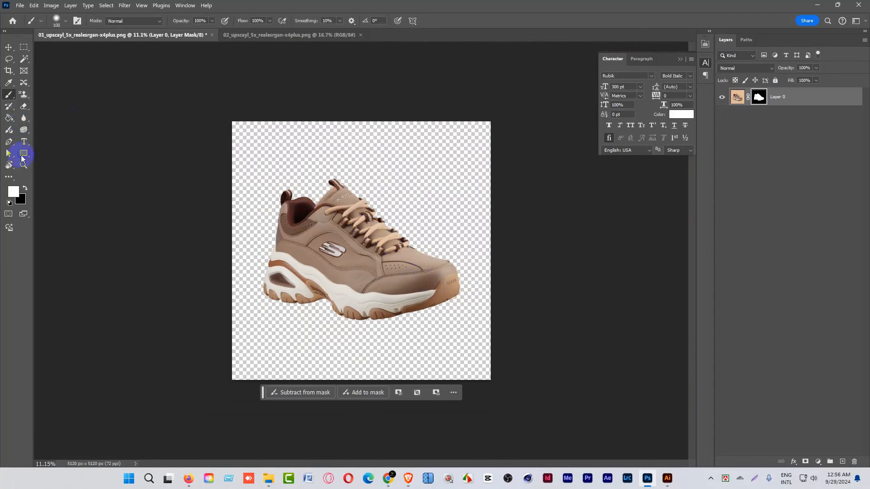
Draw a rectangle about 6107 × 6421 px over the whole canvas, place it beneath Layer 0 and fill it with colour 151515.
{"action": "left_click", "coordinate": [22, 155]}
{"action": "left_click_drag", "start_coordinate": [213, 102], "coordinate": [520, 424]}
{"action": "left_click_drag", "start_coordinate": [759, 100], "coordinate": [757, 118]}
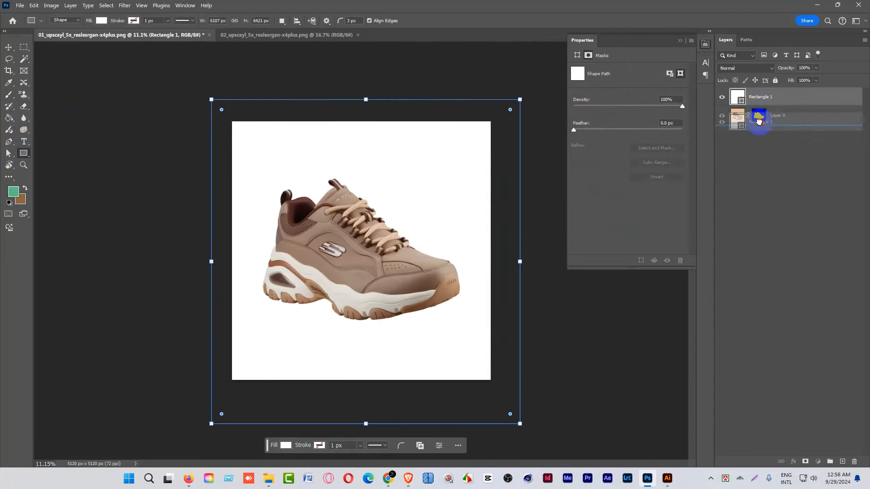
{"action": "double_click", "coordinate": [738, 116]}
{"action": "left_click_drag", "start_coordinate": [643, 272], "coordinate": [596, 326]}
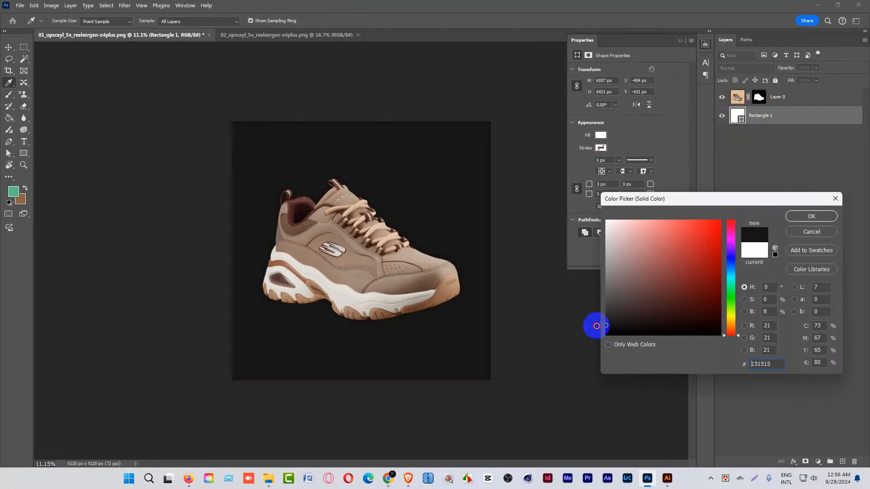
{"action": "left_click", "coordinate": [811, 216]}
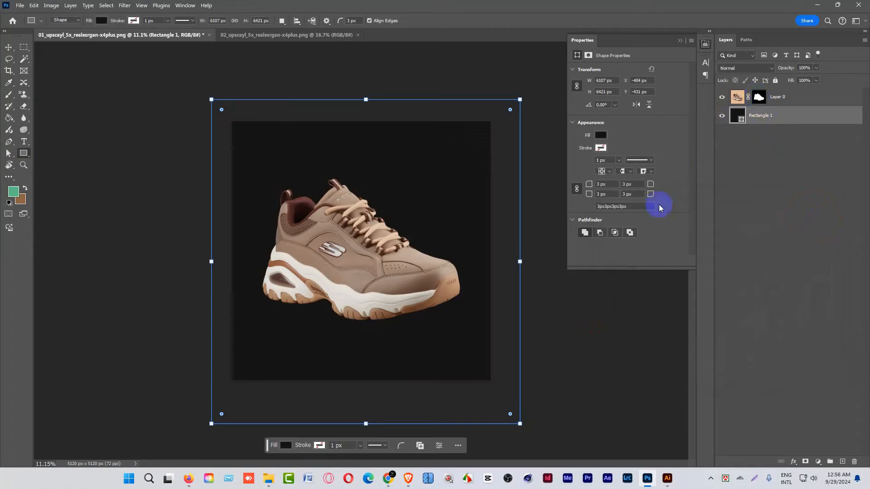
Restore the missing edges of the upper laces by painting white on Layer 0's mask with a brush sized 40.
{"action": "left_click", "coordinate": [761, 99]}
{"action": "left_click_drag", "start_coordinate": [398, 237], "coordinate": [468, 243]}
{"action": "left_click_drag", "start_coordinate": [203, 142], "coordinate": [308, 168]}
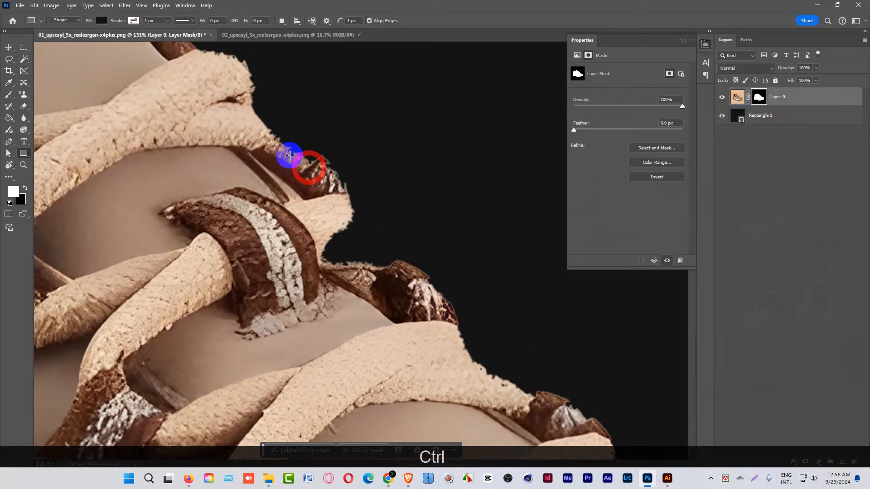
{"action": "left_click", "coordinate": [359, 450]}
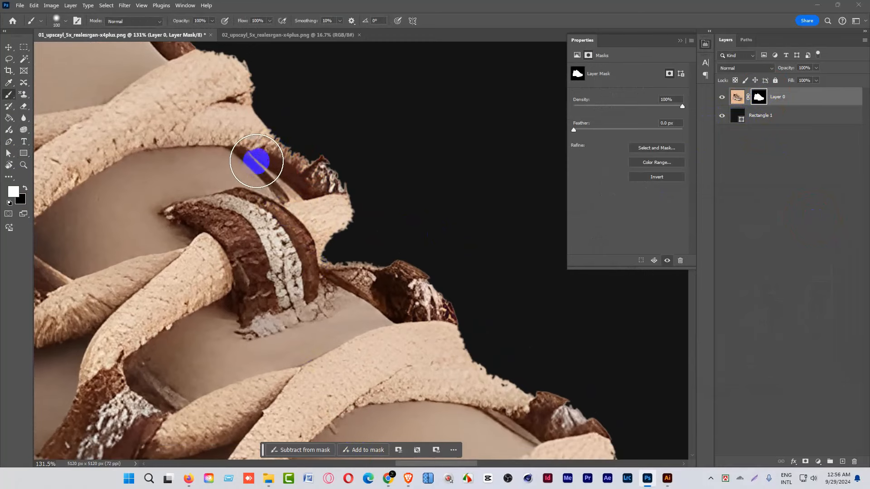
{"action": "key", "text": "bracketleft"}
{"action": "key", "text": "bracketleft"}
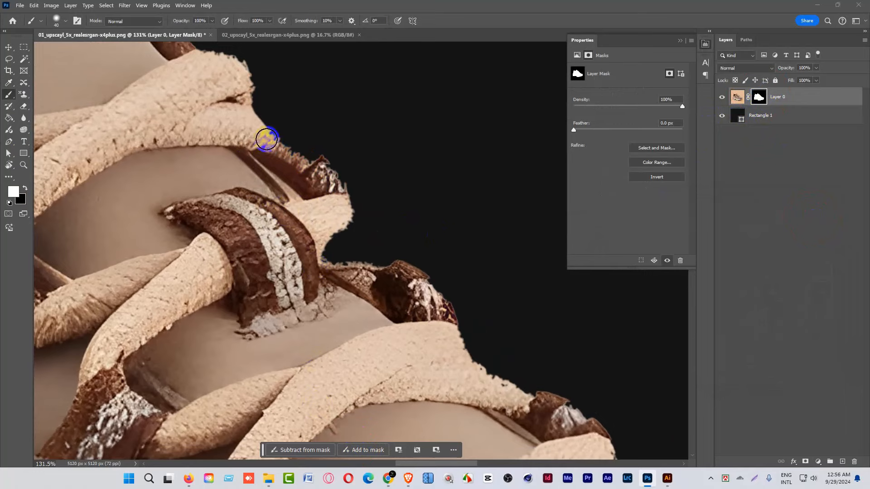
{"action": "mouse_move", "coordinate": [294, 162]}
{"action": "left_mouse_down"}
{"action": "mouse_move", "coordinate": [329, 195]}
{"action": "mouse_move", "coordinate": [306, 190]}
{"action": "left_mouse_up"}
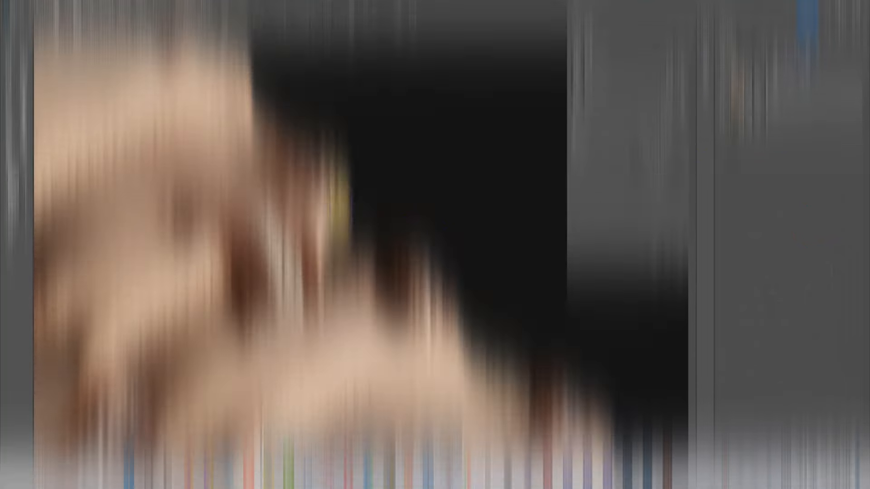
{"action": "key", "text": "ctrl+minus"}
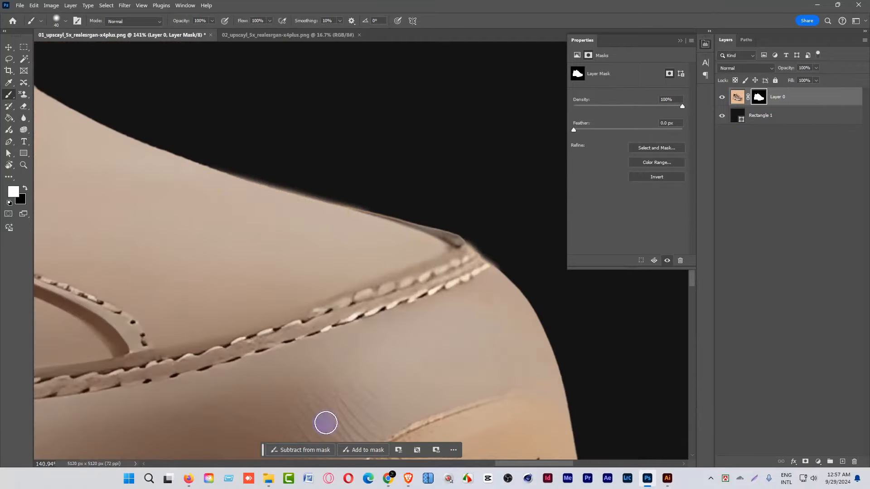
Switch to black and trim the leftover fringe along the shoe's top edge and tongue on Layer 0's mask with a brush sized 10.
{"action": "key", "text": "x"}
{"action": "left_click_drag", "start_coordinate": [332, 183], "coordinate": [425, 251]}
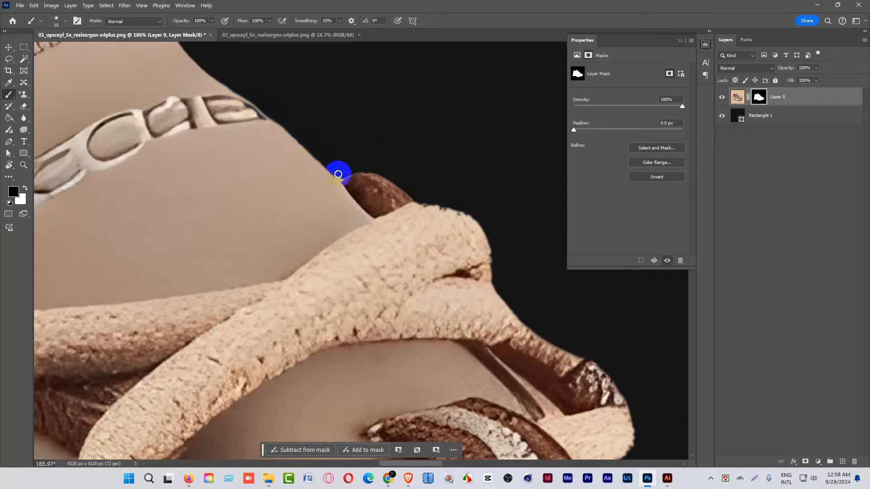
{"action": "left_click_drag", "start_coordinate": [353, 158], "coordinate": [336, 134]}
{"action": "left_click_drag", "start_coordinate": [294, 180], "coordinate": [194, 73]}
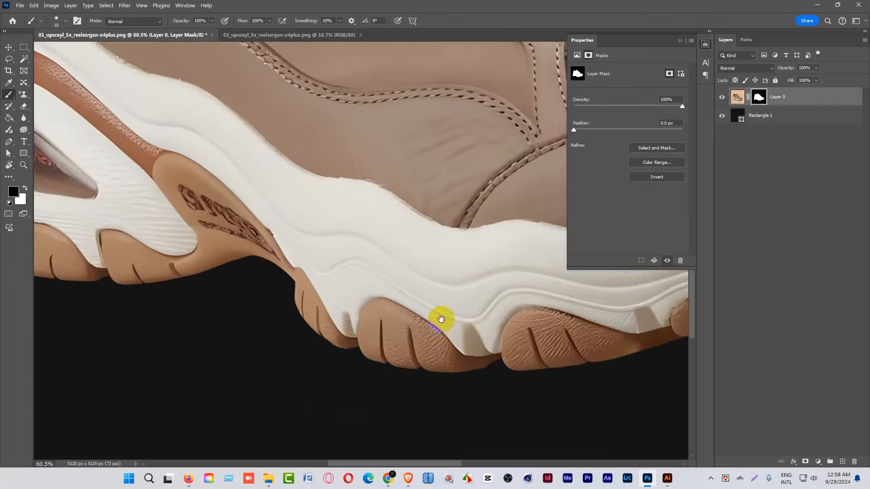
Check the sole and toe outline, and smooth the outer edges of the lower lace loops by painting black on the mask.
{"action": "left_click_drag", "start_coordinate": [441, 318], "coordinate": [311, 296]}
{"action": "left_click_drag", "start_coordinate": [470, 303], "coordinate": [276, 349]}
{"action": "left_click_drag", "start_coordinate": [481, 338], "coordinate": [349, 398]}
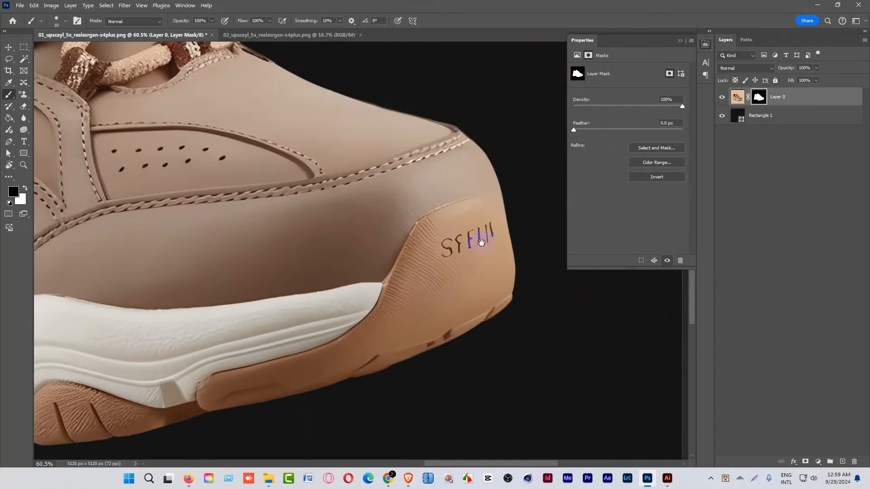
{"action": "left_click_drag", "start_coordinate": [481, 240], "coordinate": [490, 381]}
{"action": "left_click_drag", "start_coordinate": [487, 346], "coordinate": [389, 250]}
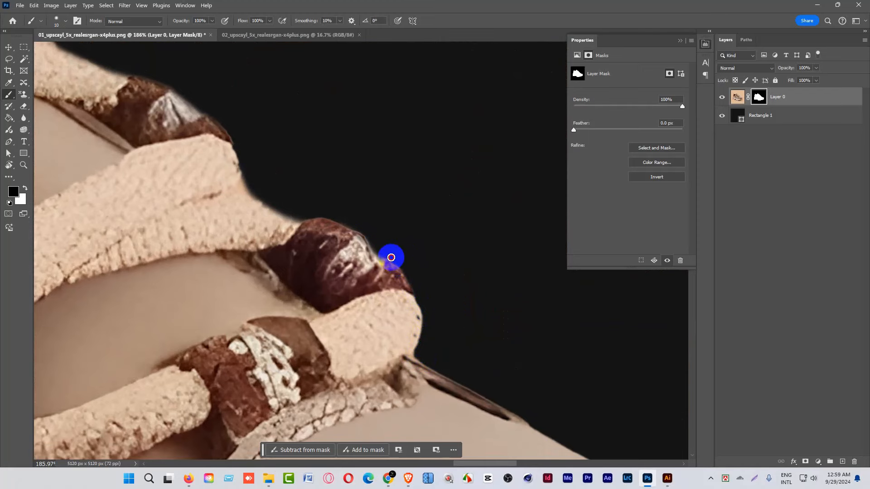
{"action": "left_click_drag", "start_coordinate": [381, 222], "coordinate": [392, 230]}
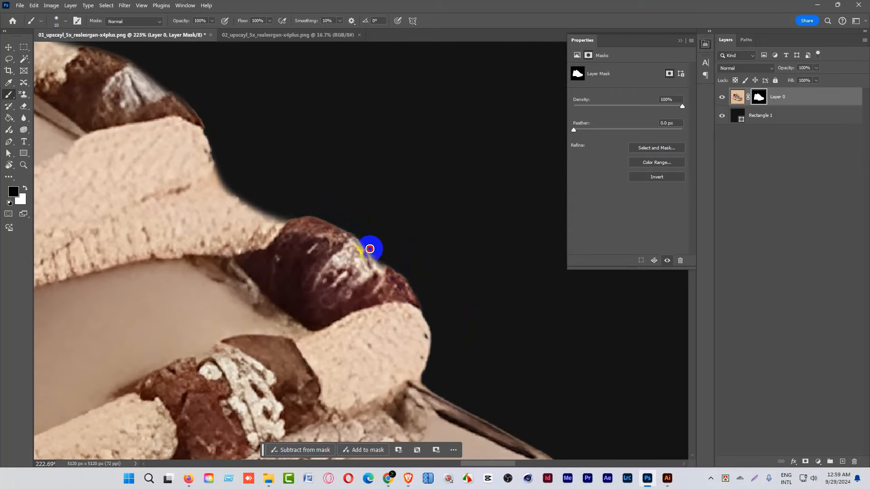
{"action": "left_click_drag", "start_coordinate": [297, 182], "coordinate": [443, 244]}
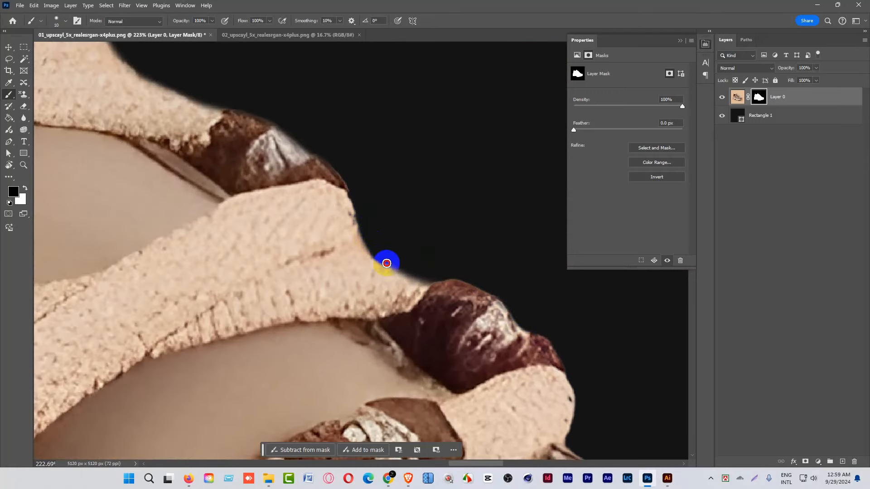
{"action": "mouse_move", "coordinate": [430, 281]}
{"action": "left_mouse_down"}
{"action": "mouse_move", "coordinate": [483, 274]}
{"action": "mouse_move", "coordinate": [415, 213]}
{"action": "mouse_move", "coordinate": [498, 289]}
{"action": "mouse_move", "coordinate": [464, 315]}
{"action": "mouse_move", "coordinate": [411, 234]}
{"action": "mouse_move", "coordinate": [359, 200]}
{"action": "mouse_move", "coordinate": [239, 157]}
{"action": "mouse_move", "coordinate": [193, 109]}
{"action": "mouse_move", "coordinate": [183, 66]}
{"action": "mouse_move", "coordinate": [319, 239]}
{"action": "mouse_move", "coordinate": [316, 251]}
{"action": "mouse_move", "coordinate": [267, 174]}
{"action": "mouse_move", "coordinate": [212, 139]}
{"action": "mouse_move", "coordinate": [274, 169]}
{"action": "mouse_move", "coordinate": [326, 256]}
{"action": "left_mouse_up"}
Clean the edge around the notch between the middle lace loops by painting black on the mask with the size 10 brush.
{"action": "left_click_drag", "start_coordinate": [326, 198], "coordinate": [494, 274]}
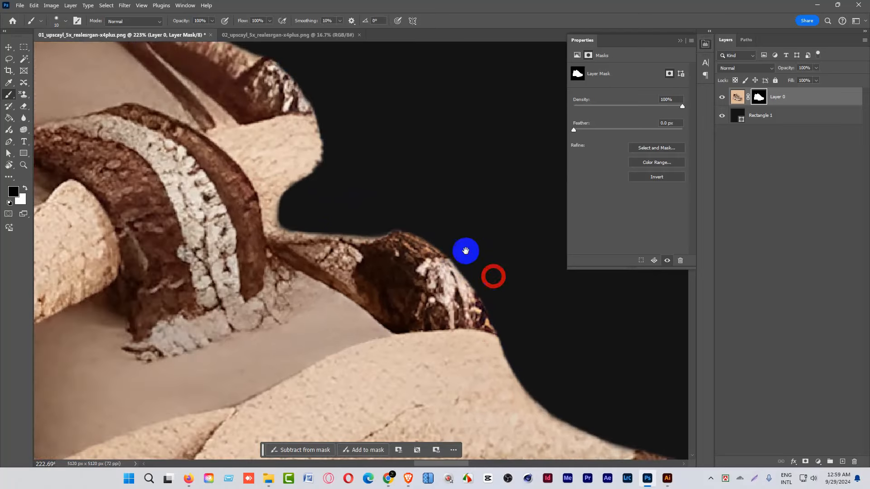
{"action": "left_click_drag", "start_coordinate": [327, 133], "coordinate": [326, 131]}
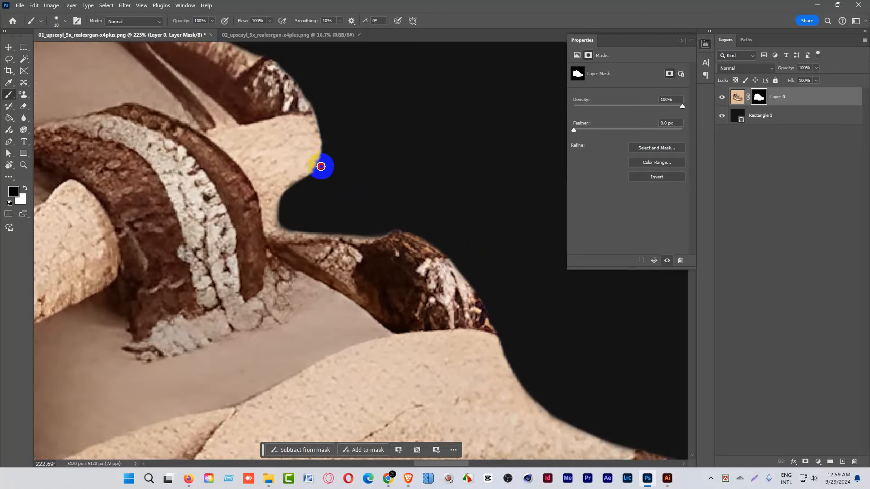
{"action": "left_click_drag", "start_coordinate": [321, 166], "coordinate": [287, 200]}
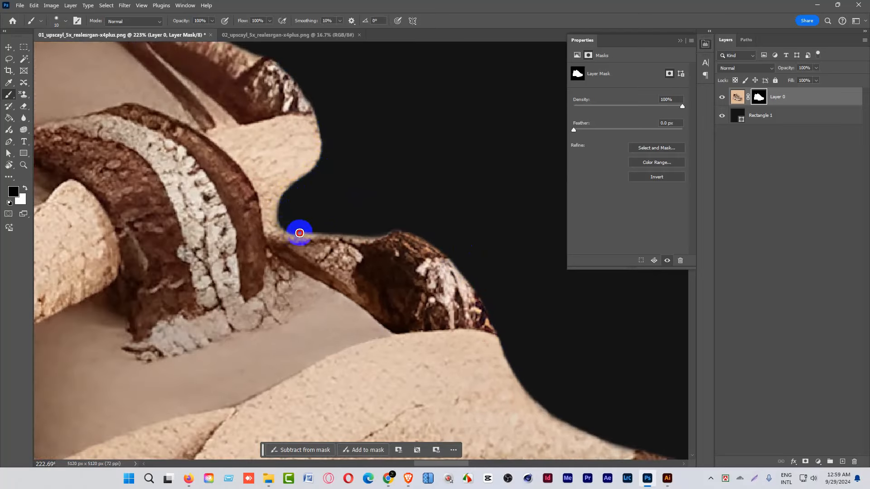
{"action": "mouse_move", "coordinate": [300, 233]}
{"action": "left_mouse_down"}
{"action": "mouse_move", "coordinate": [451, 236]}
{"action": "mouse_move", "coordinate": [432, 227]}
{"action": "mouse_move", "coordinate": [309, 231]}
{"action": "mouse_move", "coordinate": [348, 206]}
{"action": "mouse_move", "coordinate": [380, 211]}
{"action": "mouse_move", "coordinate": [314, 216]}
{"action": "left_mouse_up"}
Trim the ragged edge of the topmost lace and its brown loop by painting black on the mask.
{"action": "left_click_drag", "start_coordinate": [337, 178], "coordinate": [298, 176]}
{"action": "left_click_drag", "start_coordinate": [311, 145], "coordinate": [376, 209]}
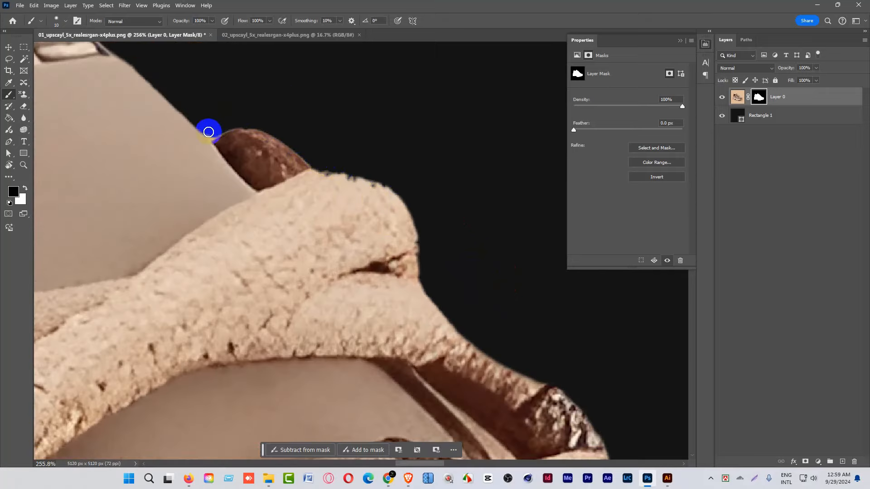
{"action": "left_click_drag", "start_coordinate": [249, 125], "coordinate": [273, 131]}
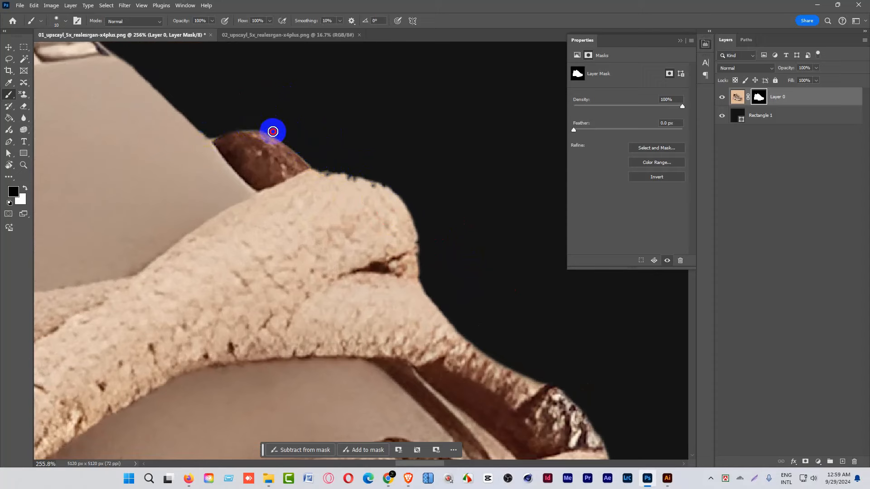
{"action": "mouse_move", "coordinate": [340, 174]}
{"action": "left_mouse_down"}
{"action": "mouse_move", "coordinate": [378, 181]}
{"action": "mouse_move", "coordinate": [411, 204]}
{"action": "left_mouse_up"}
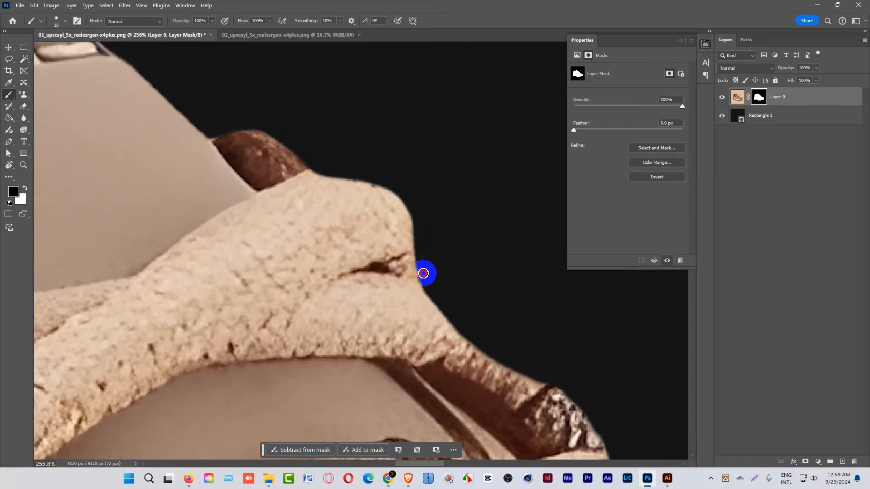
{"action": "mouse_move", "coordinate": [423, 273]}
{"action": "left_mouse_down"}
{"action": "mouse_move", "coordinate": [432, 242]}
{"action": "mouse_move", "coordinate": [199, 119]}
{"action": "mouse_move", "coordinate": [239, 116]}
{"action": "mouse_move", "coordinate": [209, 151]}
{"action": "mouse_move", "coordinate": [228, 195]}
{"action": "mouse_move", "coordinate": [186, 156]}
{"action": "mouse_move", "coordinate": [238, 139]}
{"action": "mouse_move", "coordinate": [188, 155]}
{"action": "left_mouse_up"}
Restore the outline of the tongue's pull tab by painting white on the mask, and fit the whole image in view.
{"action": "left_click", "coordinate": [367, 454]}
{"action": "mouse_move", "coordinate": [260, 139]}
{"action": "left_mouse_down"}
{"action": "mouse_move", "coordinate": [116, 190]}
{"action": "mouse_move", "coordinate": [130, 253]}
{"action": "mouse_move", "coordinate": [177, 298]}
{"action": "mouse_move", "coordinate": [158, 301]}
{"action": "mouse_move", "coordinate": [242, 335]}
{"action": "left_mouse_up"}
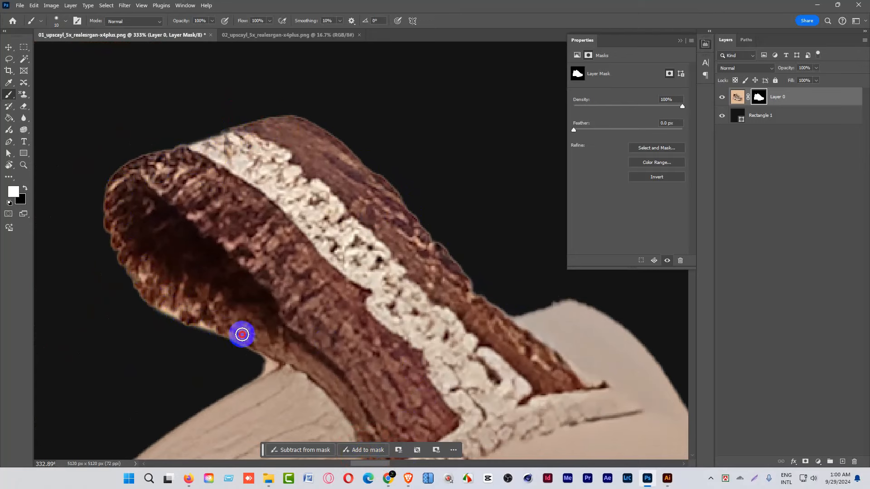
{"action": "left_click_drag", "start_coordinate": [244, 268], "coordinate": [346, 289]}
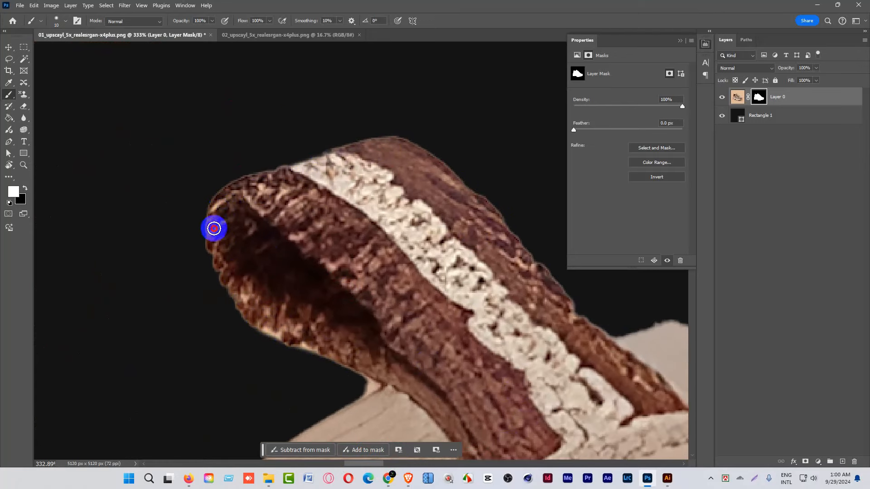
{"action": "left_click_drag", "start_coordinate": [214, 228], "coordinate": [239, 296]}
{"action": "left_click_drag", "start_coordinate": [375, 292], "coordinate": [381, 171]}
{"action": "key", "text": "ctrl+0"}
{"action": "key", "text": "x"}
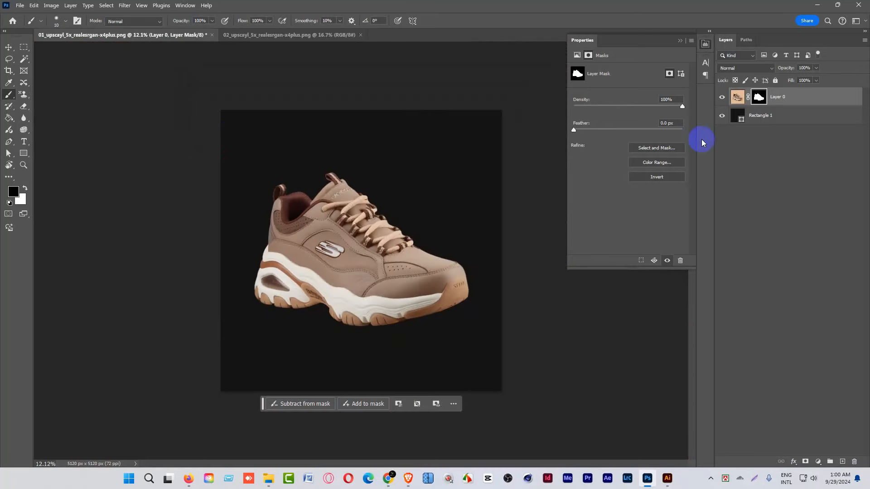
Delete the dark rectangle layer and apply Layer 0's mask permanently.
{"action": "left_click", "coordinate": [760, 114]}
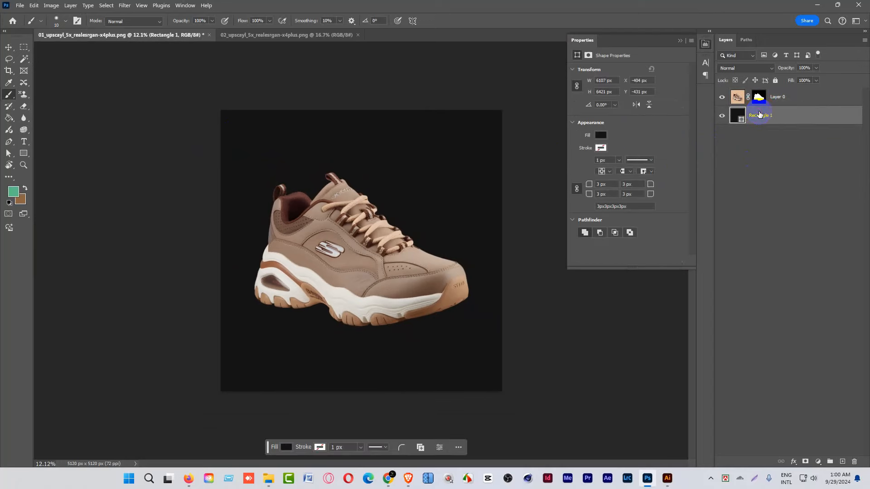
{"action": "key", "text": "Delete"}
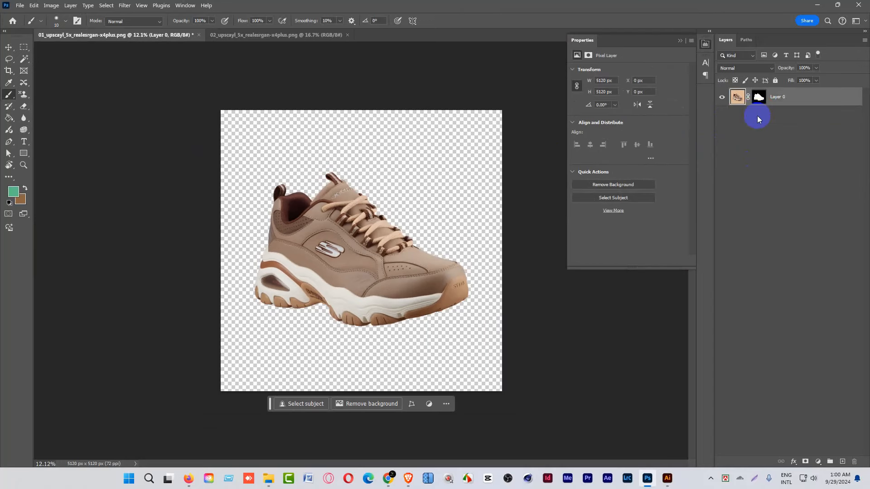
{"action": "left_click", "coordinate": [761, 101]}
{"action": "right_click", "coordinate": [759, 100]}
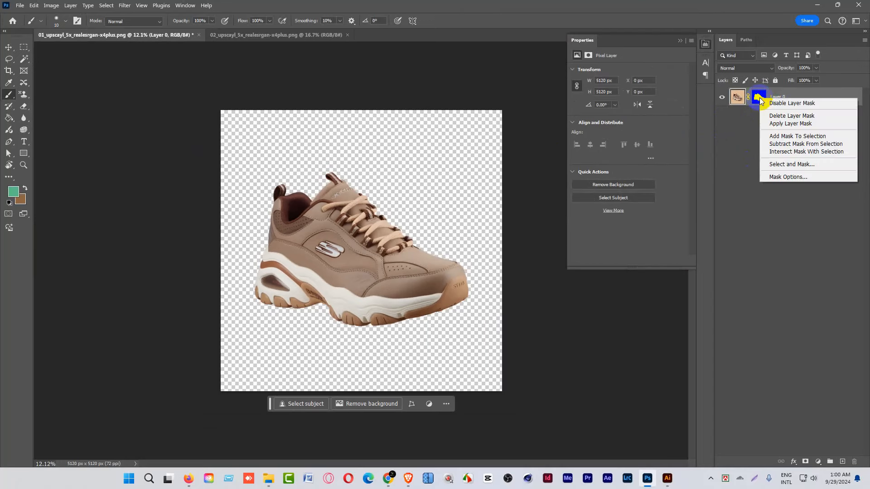
{"action": "left_click", "coordinate": [788, 125]}
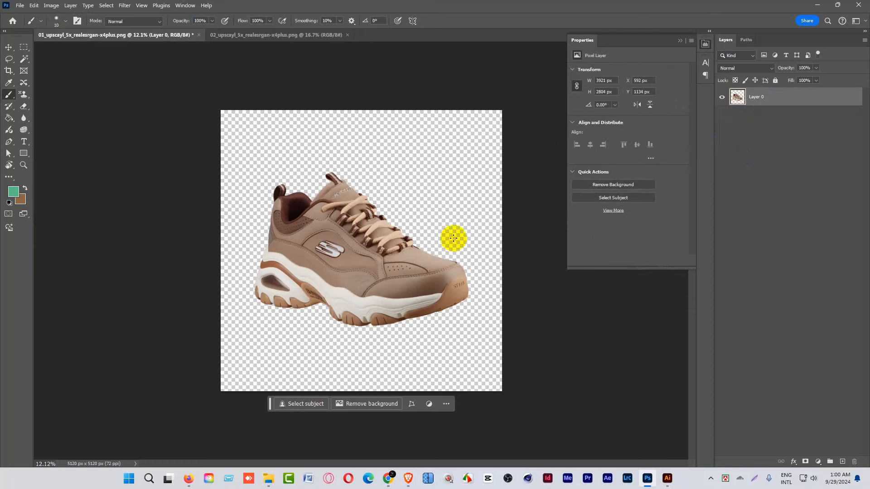
Scale the shoe up to 112.06% with Free Transform, keeping it centred on the canvas.
{"action": "left_click", "coordinate": [8, 48]}
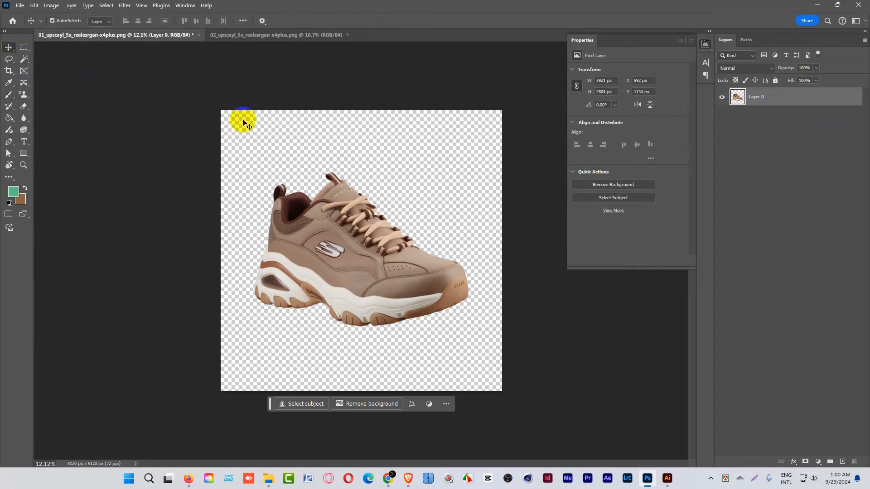
{"action": "key", "text": "ctrl+t"}
{"action": "left_click_drag", "start_coordinate": [362, 174], "coordinate": [361, 149]}
{"action": "mouse_move", "coordinate": [359, 326]}
{"action": "left_mouse_down"}
{"action": "mouse_move", "coordinate": [359, 343]}
{"action": "mouse_move", "coordinate": [360, 320]}
{"action": "left_mouse_up"}
{"action": "left_click_drag", "start_coordinate": [405, 260], "coordinate": [401, 273]}
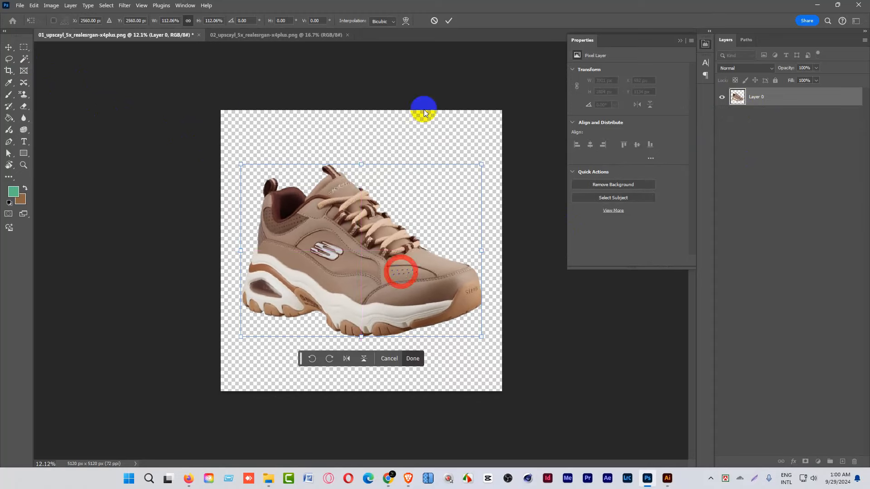
{"action": "left_click", "coordinate": [449, 20]}
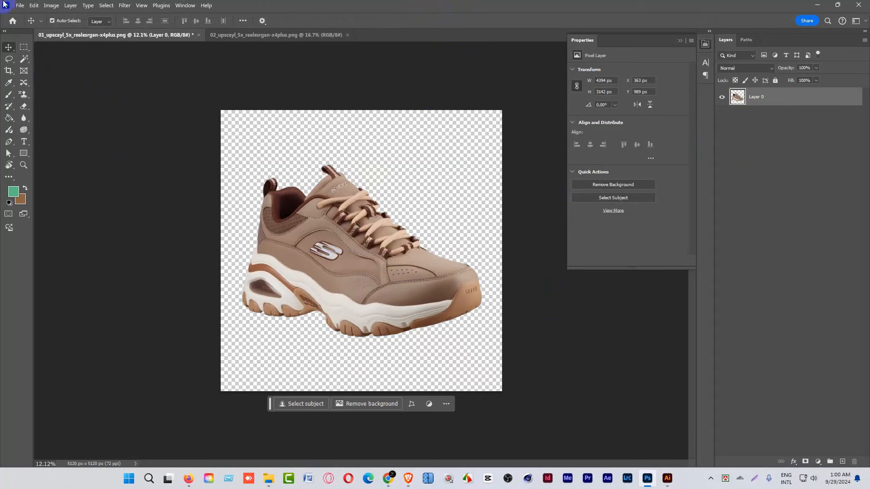
{"action": "left_click", "coordinate": [20, 5]}
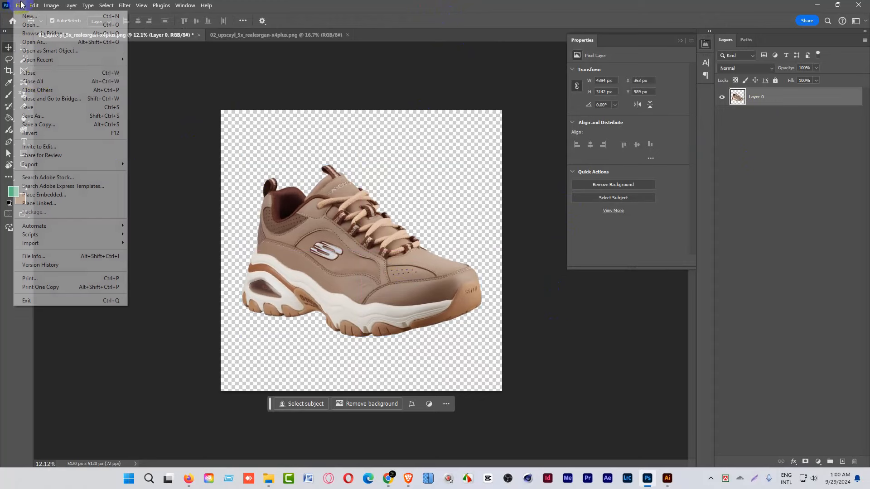
{"action": "left_click", "coordinate": [48, 126]}
{"action": "left_click", "coordinate": [87, 285]}
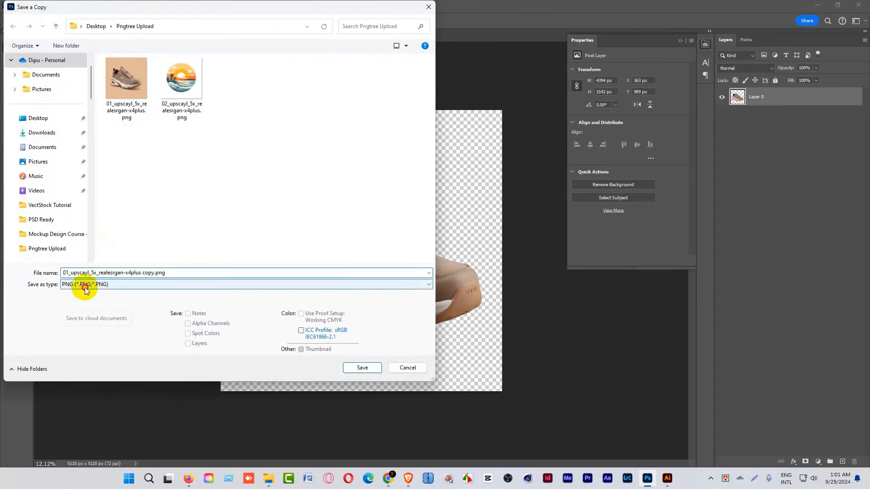
{"action": "left_click", "coordinate": [87, 409]}
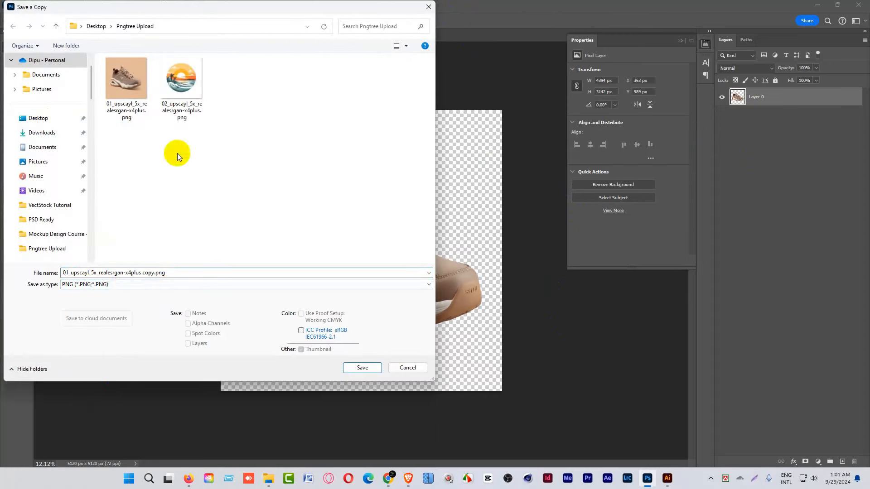
{"action": "left_click", "coordinate": [148, 273]}
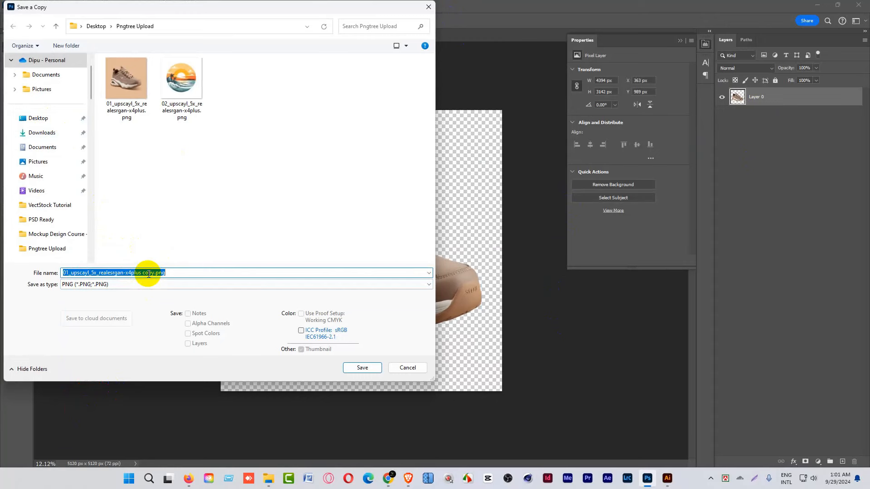
{"action": "type", "text": "PNG02"}
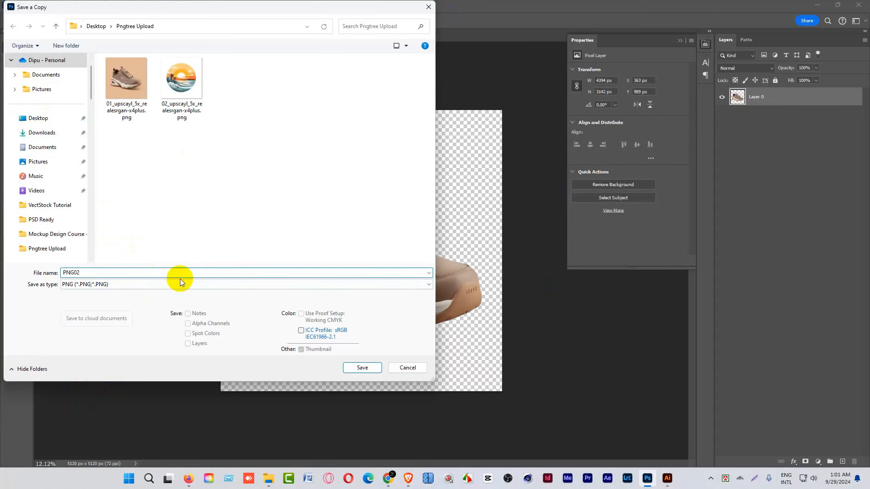
{"action": "left_click", "coordinate": [373, 370]}
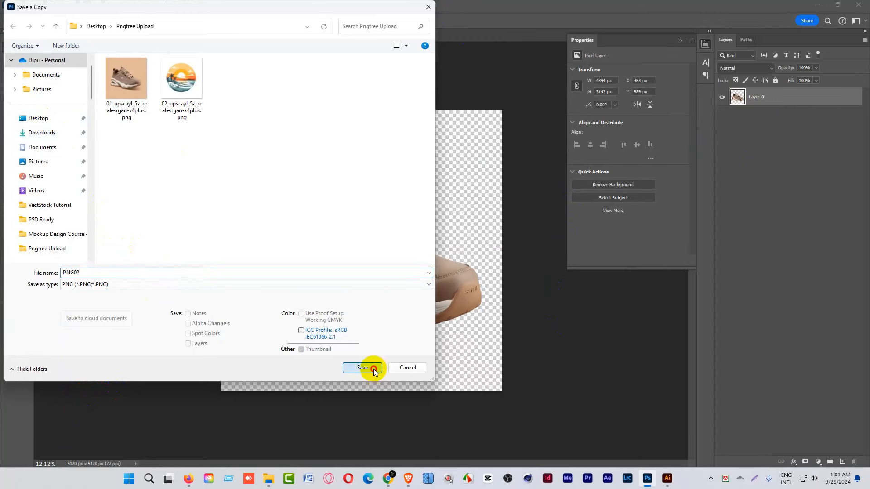
{"action": "left_click", "coordinate": [408, 369]}
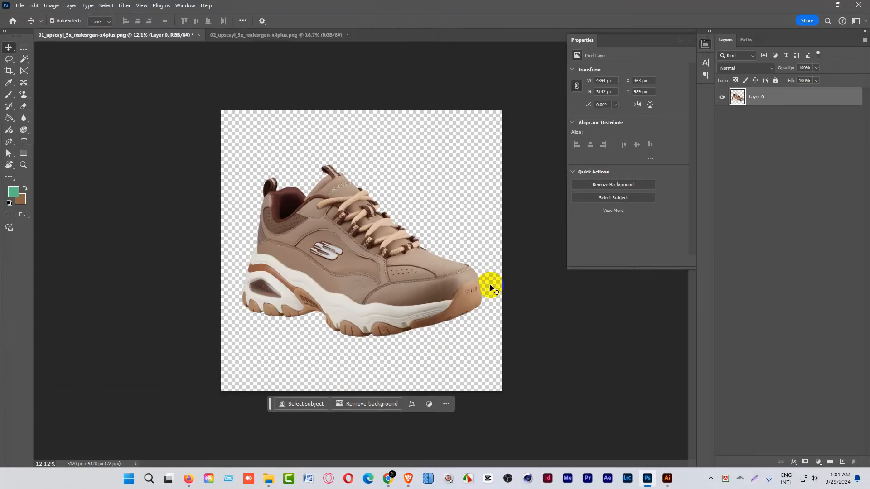
Resize the shoe image to 3000 × 3000 pixels at a resolution of 300 pixels/inch.
{"action": "key", "text": "ctrl+alt+i"}
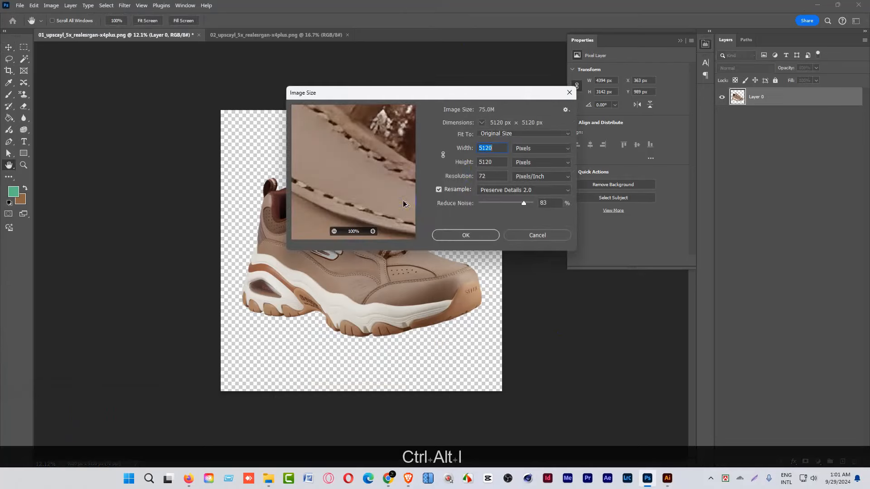
{"action": "left_click", "coordinate": [465, 180]}
{"action": "type", "text": "3"}
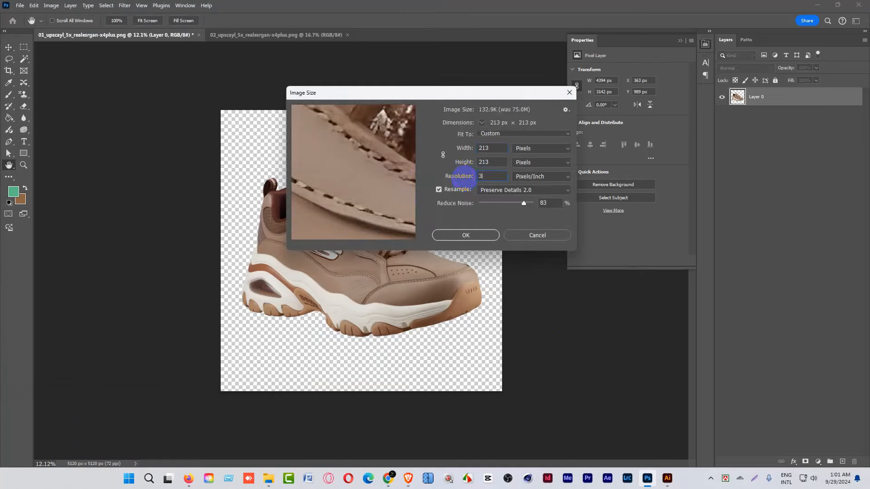
{"action": "type", "text": "00"}
{"action": "double_click", "coordinate": [486, 162]}
{"action": "type", "text": "2"}
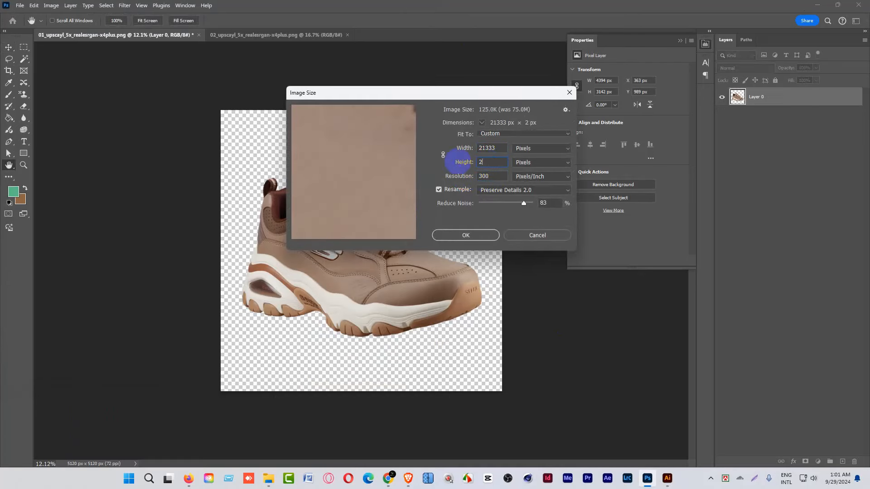
{"action": "type", "text": "5"}
{"action": "left_click", "coordinate": [463, 163]}
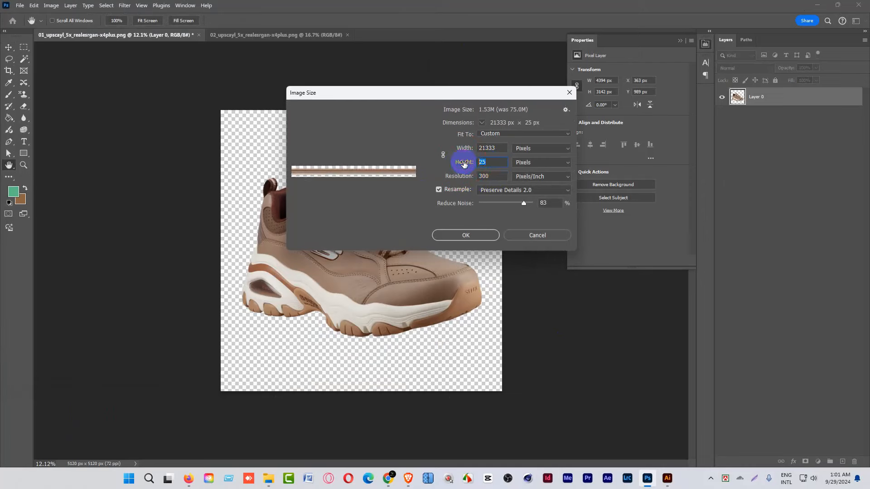
{"action": "type", "text": "3000"}
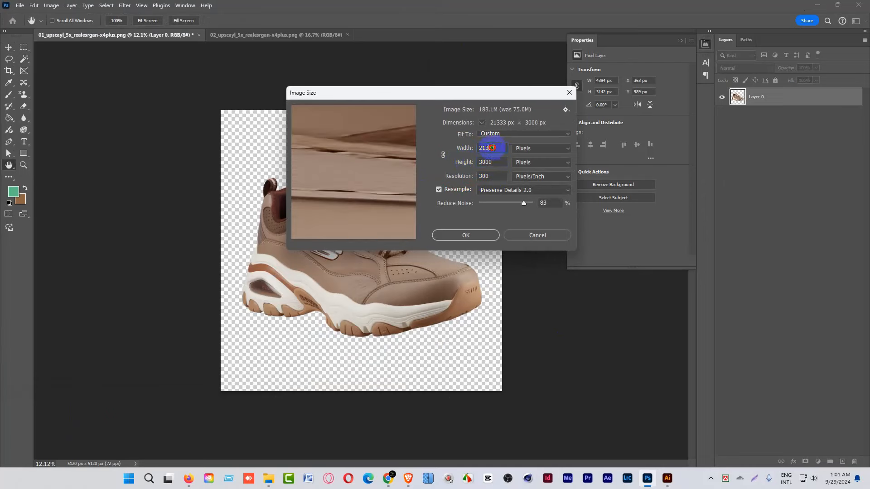
{"action": "type", "text": "3000"}
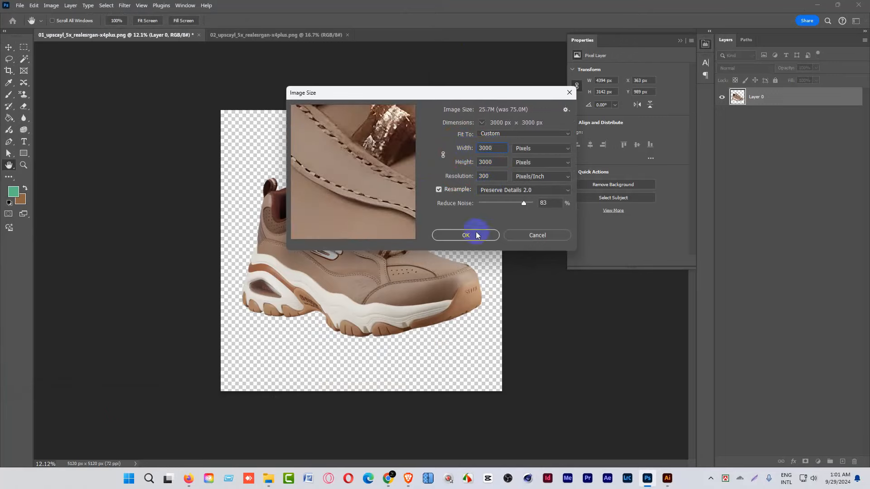
{"action": "left_click", "coordinate": [476, 235]}
{"action": "mouse_move", "coordinate": [370, 248]}
{"action": "left_mouse_down"}
{"action": "mouse_move", "coordinate": [405, 272]}
{"action": "mouse_move", "coordinate": [383, 247]}
{"action": "left_mouse_up"}
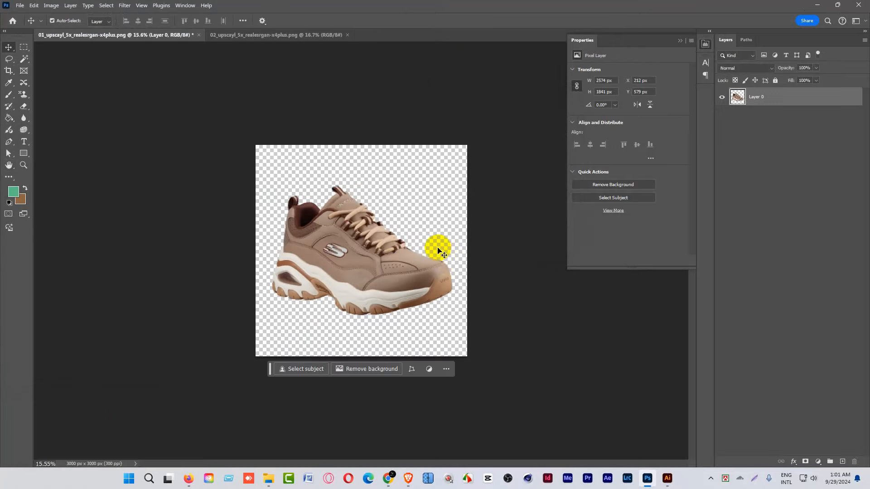
Save a copy of the shoe as PNG02 in PNG format in the Pngtree Upload folder, using the large file size option.
{"action": "left_click", "coordinate": [22, 6]}
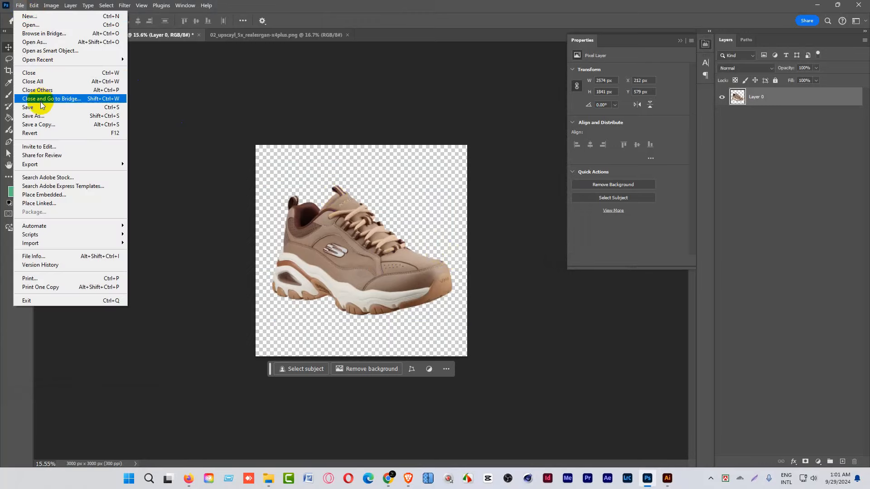
{"action": "left_click", "coordinate": [41, 126]}
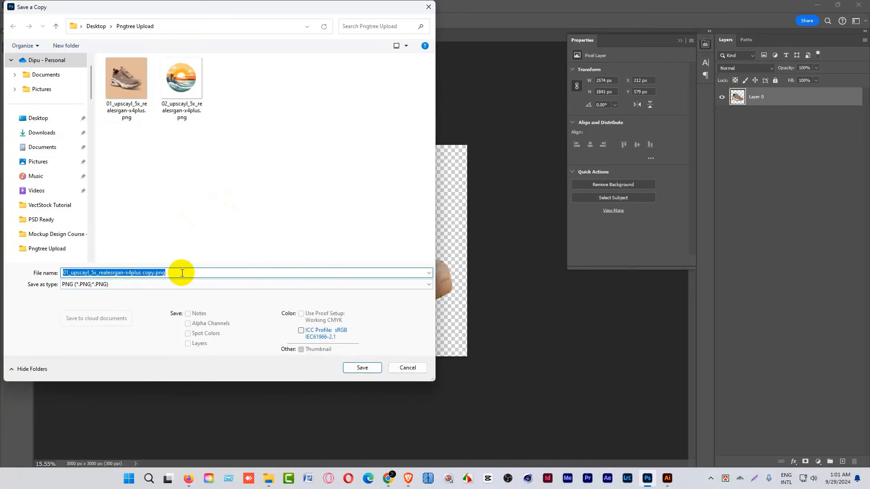
{"action": "type", "text": "PNG02"}
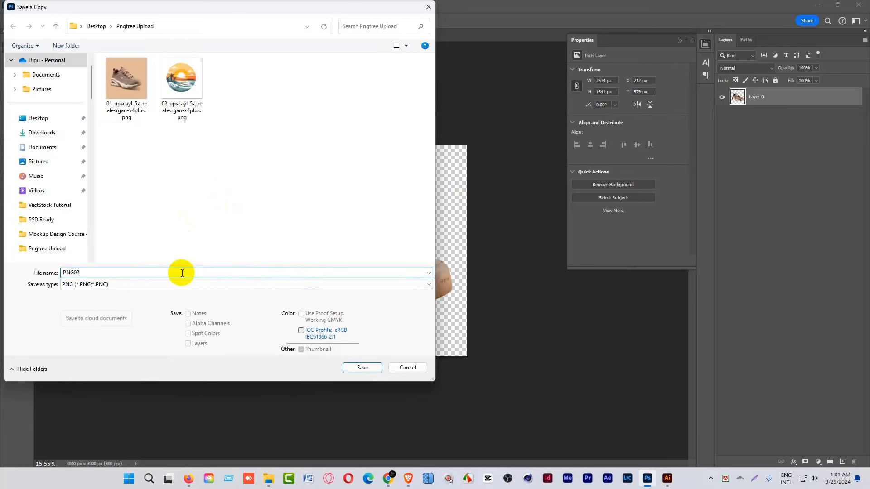
{"action": "left_click", "coordinate": [351, 368]}
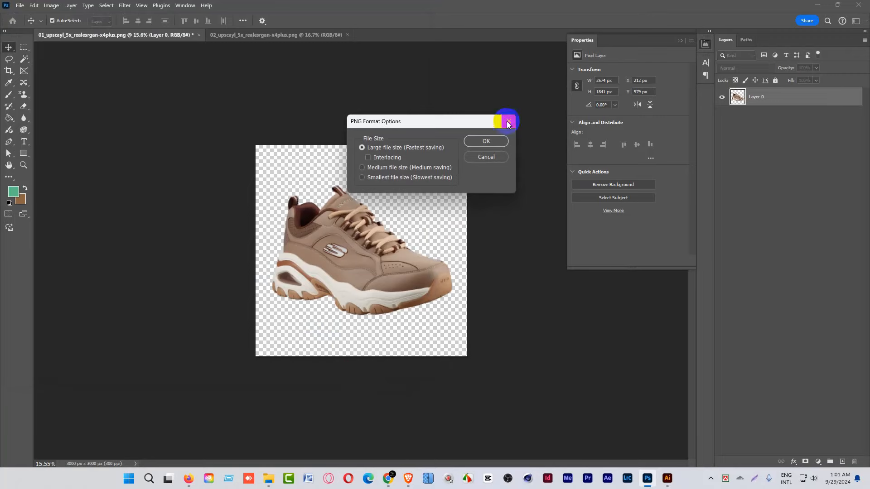
{"action": "left_click", "coordinate": [493, 142]}
Open PNG02.png from the Pngtree Upload folder and examine the shoe's cut-out edges and laces up close.
{"action": "left_click", "coordinate": [269, 479]}
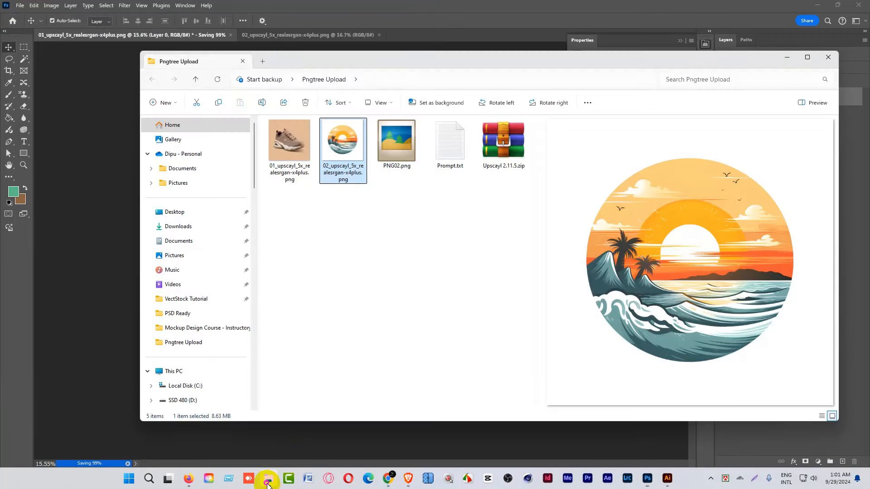
{"action": "left_click", "coordinate": [404, 156]}
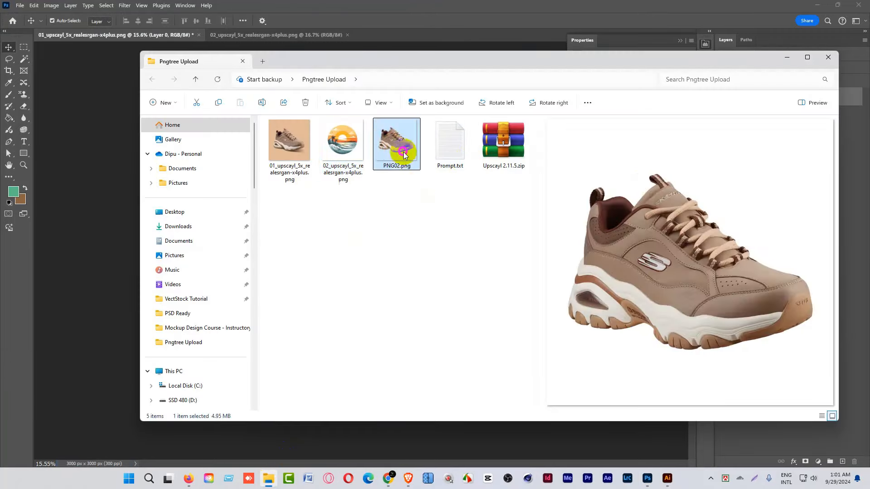
{"action": "double_click", "coordinate": [397, 148]}
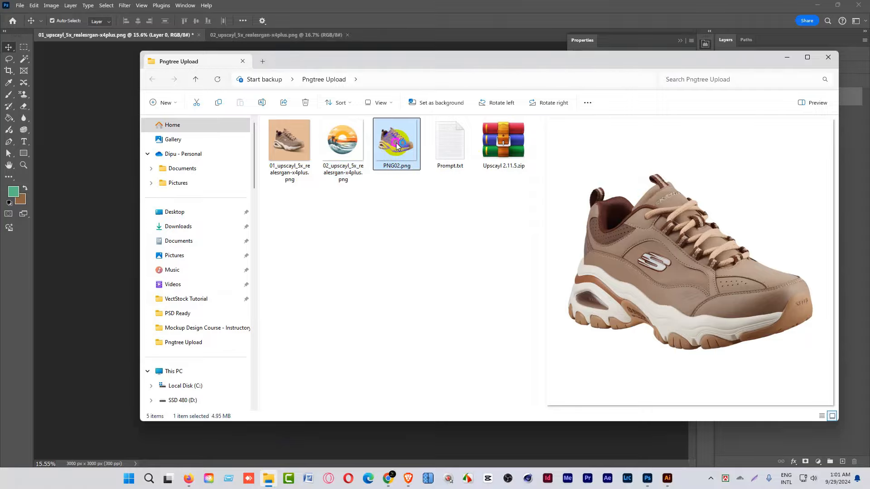
{"action": "scroll", "coordinate": [421, 299], "scroll_direction": "up", "scroll_amount": 6}
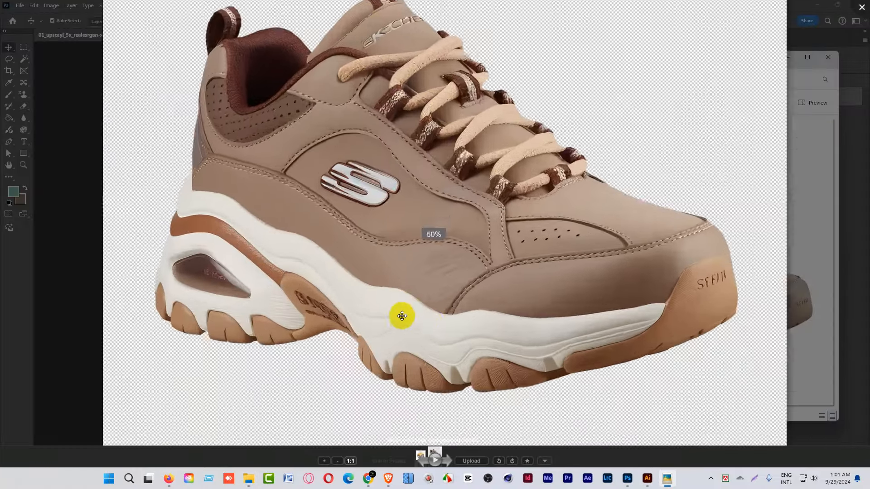
{"action": "scroll", "coordinate": [403, 310], "scroll_direction": "down", "scroll_amount": 6}
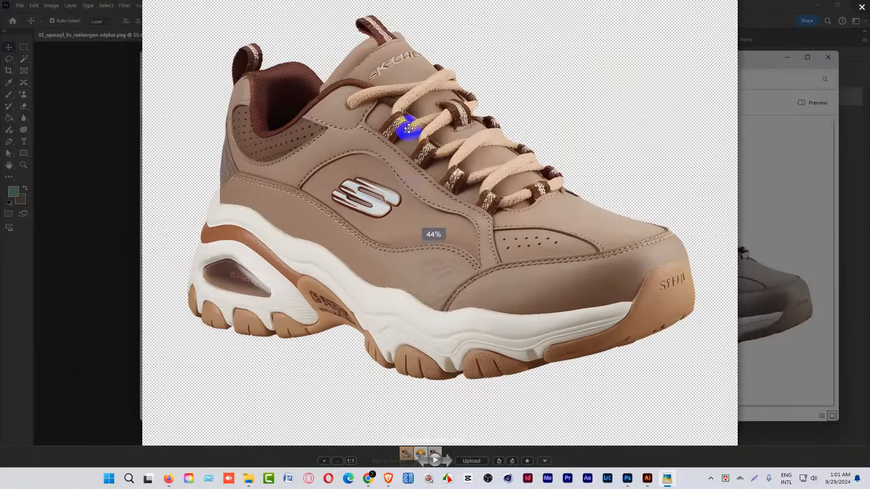
{"action": "scroll", "coordinate": [408, 154], "scroll_direction": "up", "scroll_amount": 5}
{"action": "scroll", "coordinate": [306, 268], "scroll_direction": "down", "scroll_amount": 3}
{"action": "scroll", "coordinate": [458, 227], "scroll_direction": "up", "scroll_amount": 4}
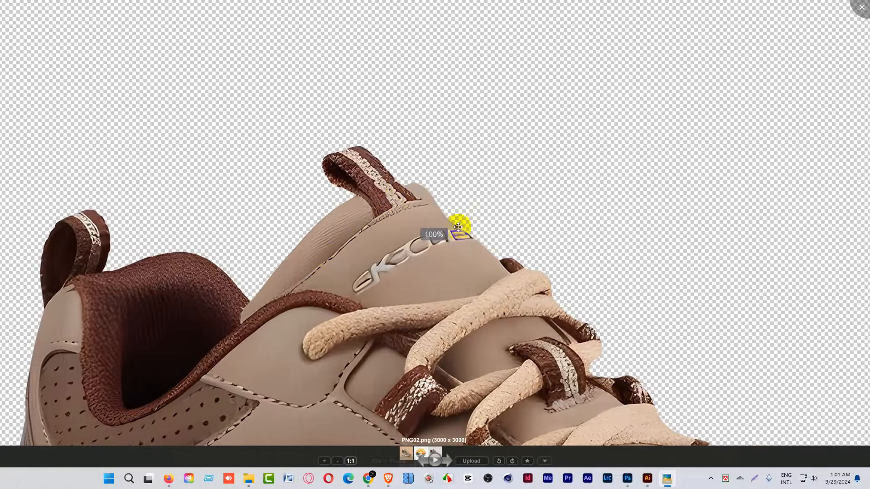
{"action": "scroll", "coordinate": [503, 287], "scroll_direction": "down", "scroll_amount": 4}
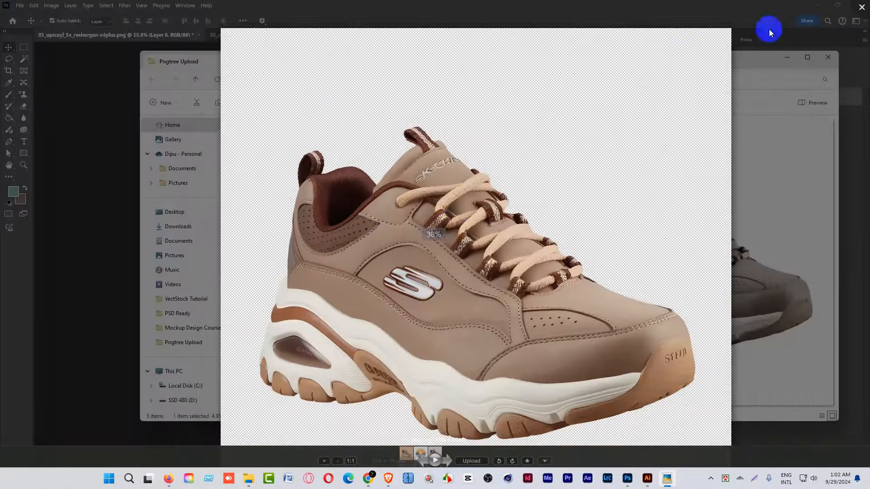
{"action": "left_click", "coordinate": [862, 8]}
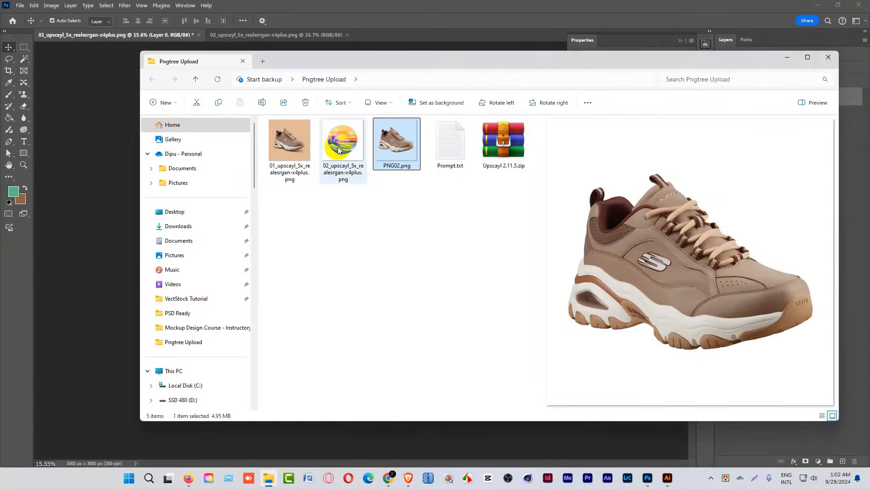
Delete 01_upscayl_5x_realesrgan-x4plus.png from the Pngtree Upload folder and close its Photoshop document without saving.
{"action": "left_click", "coordinate": [289, 145]}
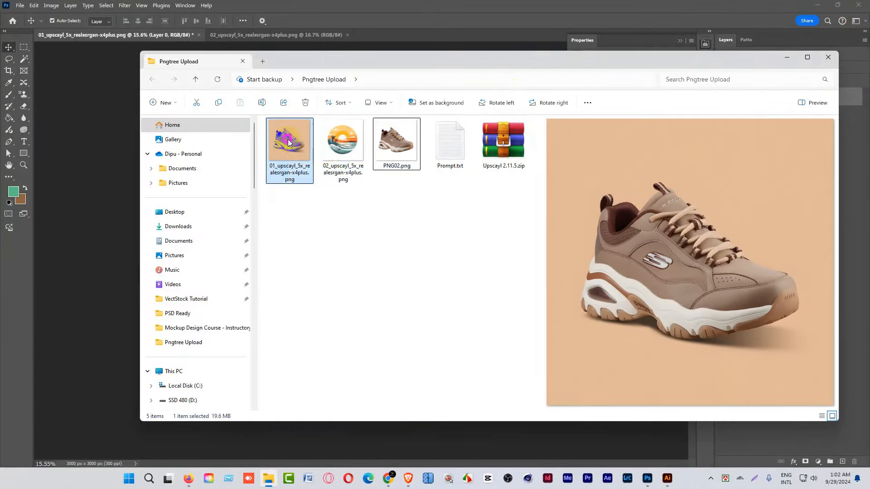
{"action": "key", "text": "Delete"}
{"action": "left_click", "coordinate": [785, 58]}
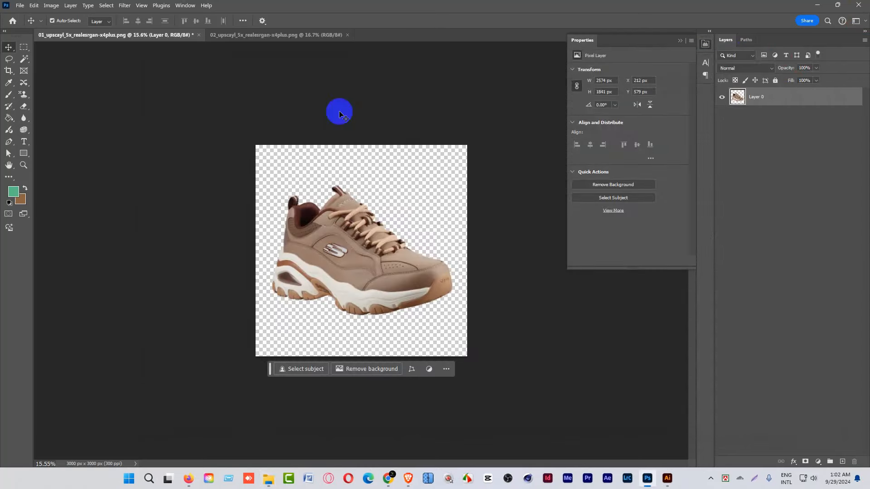
{"action": "left_click", "coordinate": [199, 35]}
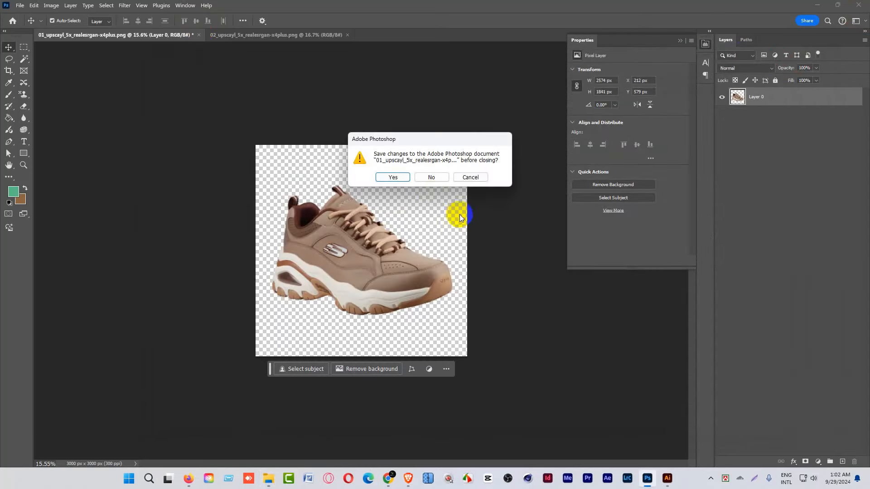
{"action": "left_click", "coordinate": [435, 177]}
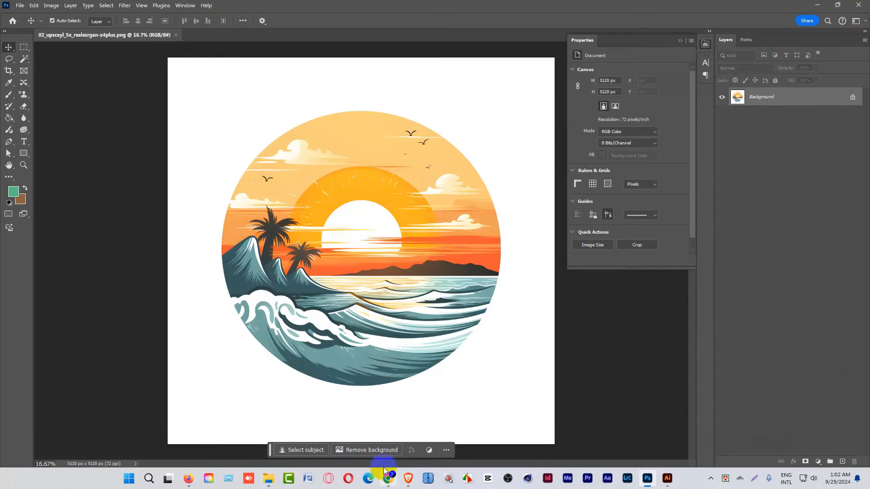
Remove the sunset image's background and place a black rectangle covering the whole canvas beneath Layer 0.
{"action": "left_click", "coordinate": [369, 450]}
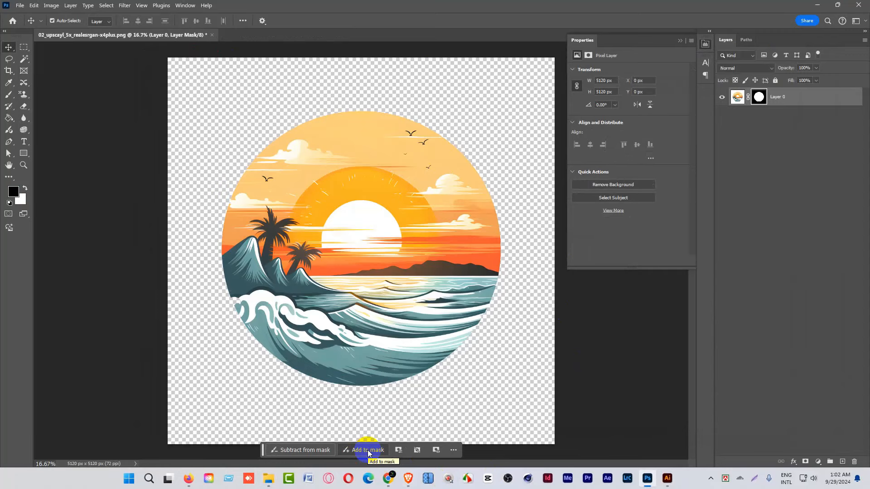
{"action": "left_click", "coordinate": [316, 184], "text": "ctrl"}
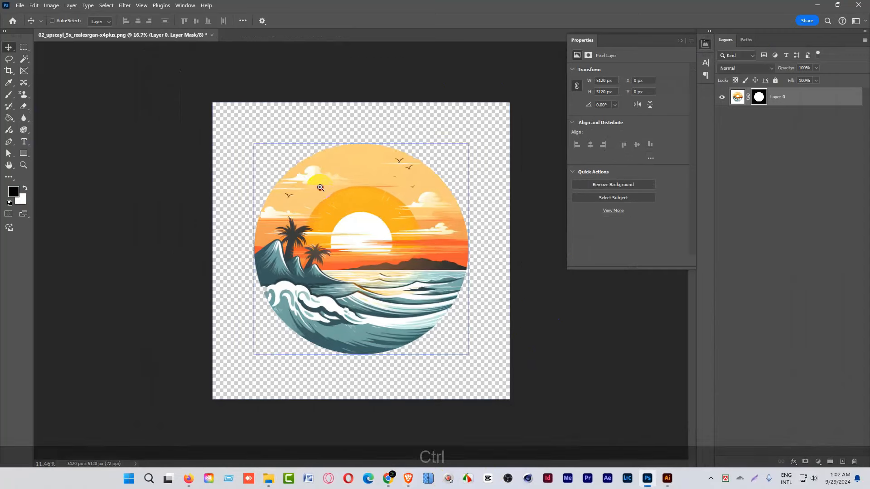
{"action": "left_click", "coordinate": [23, 153]}
{"action": "left_click_drag", "start_coordinate": [188, 115], "coordinate": [503, 398]}
{"action": "left_click_drag", "start_coordinate": [756, 99], "coordinate": [765, 125]}
Restore the missing parts of the white wave along the circle's left edge by painting white on Layer 0's mask.
{"action": "left_click", "coordinate": [758, 96]}
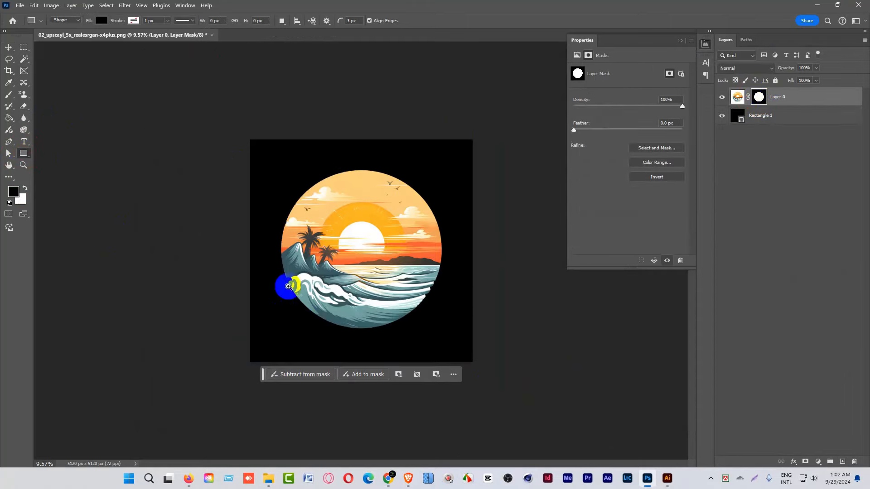
{"action": "left_click_drag", "start_coordinate": [283, 285], "coordinate": [320, 272]}
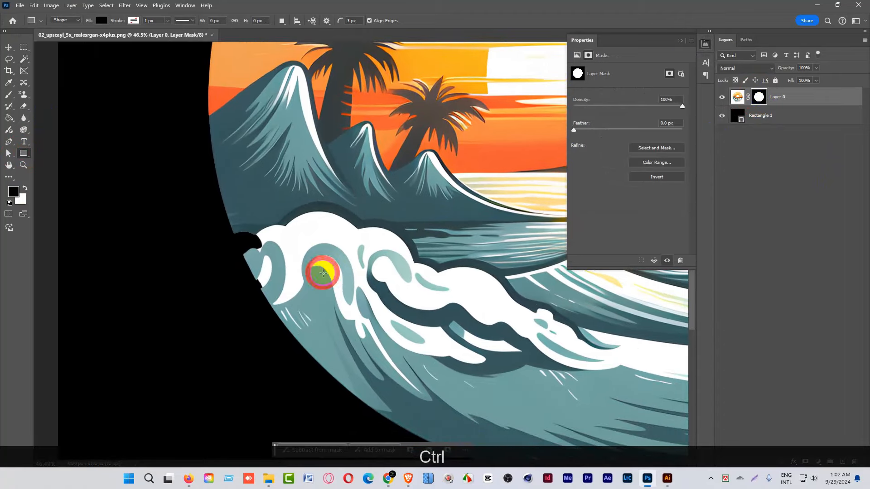
{"action": "left_click", "coordinate": [377, 448]}
{"action": "left_click_drag", "start_coordinate": [319, 331], "coordinate": [333, 333]}
{"action": "mouse_move", "coordinate": [216, 188]}
{"action": "left_mouse_down"}
{"action": "mouse_move", "coordinate": [252, 226]}
{"action": "mouse_move", "coordinate": [253, 210]}
{"action": "mouse_move", "coordinate": [222, 196]}
{"action": "mouse_move", "coordinate": [209, 201]}
{"action": "mouse_move", "coordinate": [238, 253]}
{"action": "mouse_move", "coordinate": [213, 188]}
{"action": "mouse_move", "coordinate": [253, 260]}
{"action": "mouse_move", "coordinate": [204, 198]}
{"action": "mouse_move", "coordinate": [218, 234]}
{"action": "left_mouse_up"}
{"action": "mouse_move", "coordinate": [237, 263]}
{"action": "left_mouse_down"}
{"action": "mouse_move", "coordinate": [270, 336]}
{"action": "mouse_move", "coordinate": [214, 231]}
{"action": "left_mouse_up"}
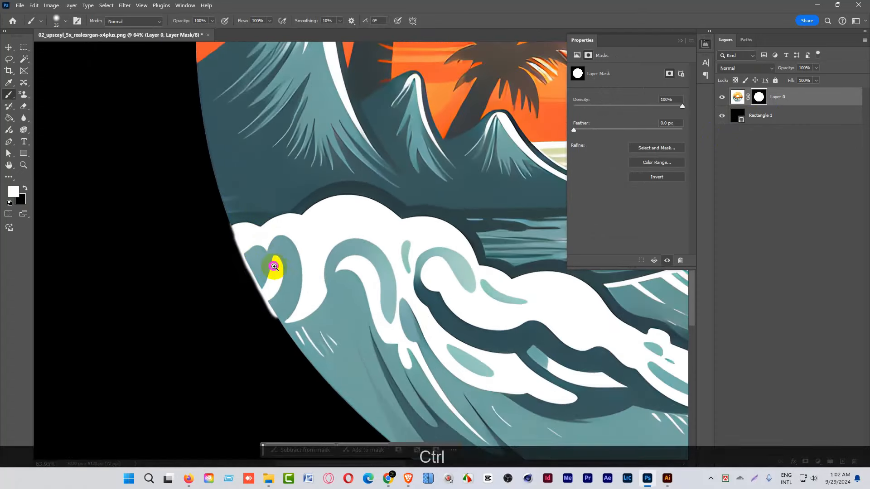
Restore the missing white wave bands along the circle's lower-right edge by painting white on Layer 0's mask.
{"action": "left_click_drag", "start_coordinate": [272, 263], "coordinate": [234, 247]}
{"action": "key", "text": "ctrl+minus"}
{"action": "left_click_drag", "start_coordinate": [417, 283], "coordinate": [396, 295]}
{"action": "left_click_drag", "start_coordinate": [471, 305], "coordinate": [496, 305]}
{"action": "mouse_move", "coordinate": [376, 375]}
{"action": "left_mouse_down"}
{"action": "mouse_move", "coordinate": [419, 363]}
{"action": "mouse_move", "coordinate": [402, 341]}
{"action": "mouse_move", "coordinate": [371, 349]}
{"action": "mouse_move", "coordinate": [504, 187]}
{"action": "mouse_move", "coordinate": [500, 206]}
{"action": "mouse_move", "coordinate": [440, 278]}
{"action": "mouse_move", "coordinate": [417, 291]}
{"action": "mouse_move", "coordinate": [351, 255]}
{"action": "mouse_move", "coordinate": [332, 265]}
{"action": "left_mouse_up"}
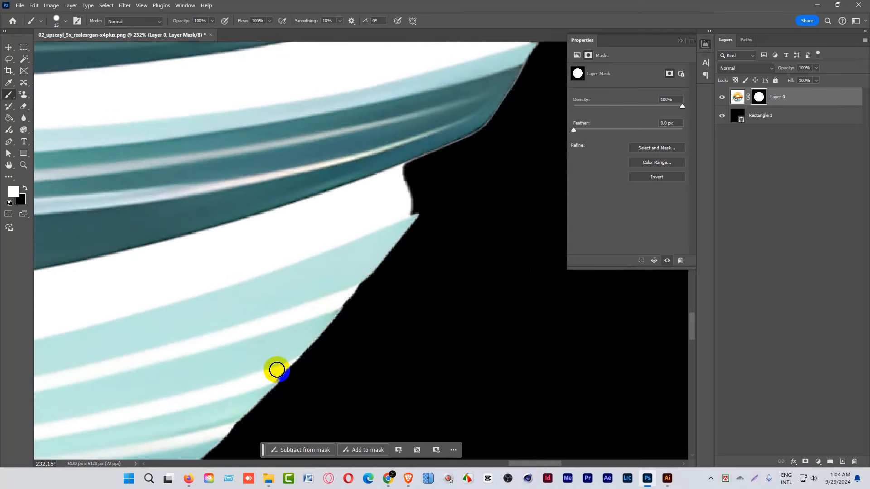
{"action": "mouse_move", "coordinate": [270, 379]}
{"action": "left_mouse_down"}
{"action": "mouse_move", "coordinate": [278, 346]}
{"action": "mouse_move", "coordinate": [266, 377]}
{"action": "left_mouse_up"}
{"action": "key", "text": "ctrl+z"}
{"action": "mouse_move", "coordinate": [357, 247]}
{"action": "left_mouse_down"}
{"action": "mouse_move", "coordinate": [318, 330]}
{"action": "mouse_move", "coordinate": [321, 314]}
{"action": "left_mouse_up"}
{"action": "left_click_drag", "start_coordinate": [299, 352], "coordinate": [312, 334]}
{"action": "left_click_drag", "start_coordinate": [313, 334], "coordinate": [320, 328]}
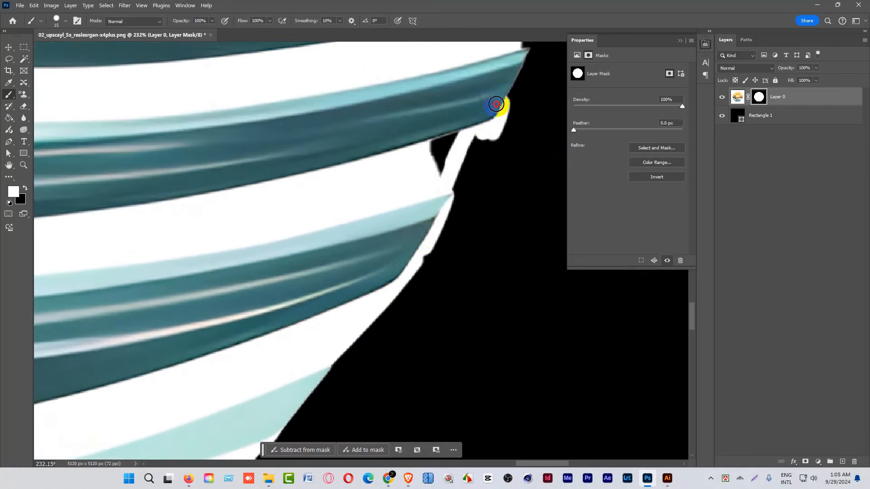
Fill the gaps in the white bands higher up the circle's right edge by painting white on Layer 0's mask.
{"action": "mouse_move", "coordinate": [499, 109]}
{"action": "left_mouse_down"}
{"action": "mouse_move", "coordinate": [456, 154]}
{"action": "mouse_move", "coordinate": [442, 132]}
{"action": "mouse_move", "coordinate": [452, 192]}
{"action": "left_mouse_up"}
{"action": "left_click_drag", "start_coordinate": [477, 137], "coordinate": [444, 134]}
{"action": "left_click_drag", "start_coordinate": [468, 99], "coordinate": [447, 183]}
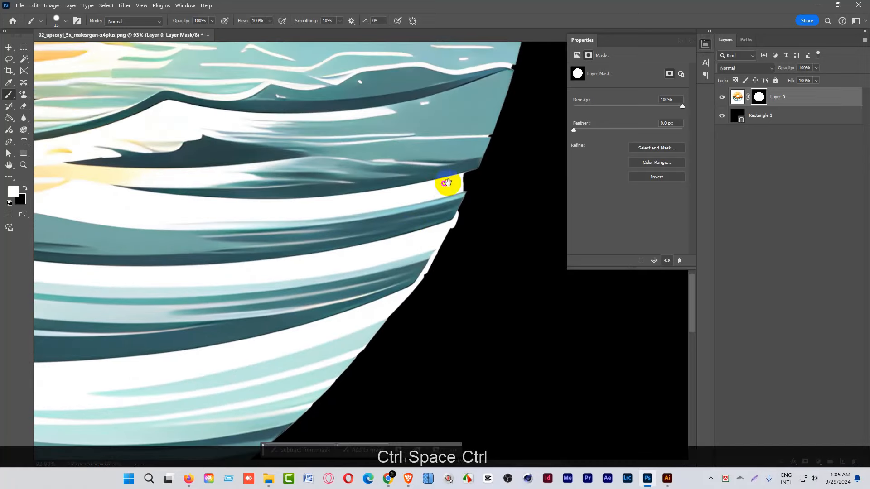
{"action": "mouse_move", "coordinate": [486, 149]}
{"action": "left_mouse_down"}
{"action": "mouse_move", "coordinate": [452, 235]}
{"action": "mouse_move", "coordinate": [473, 164]}
{"action": "left_mouse_up"}
{"action": "left_click_drag", "start_coordinate": [452, 222], "coordinate": [441, 243]}
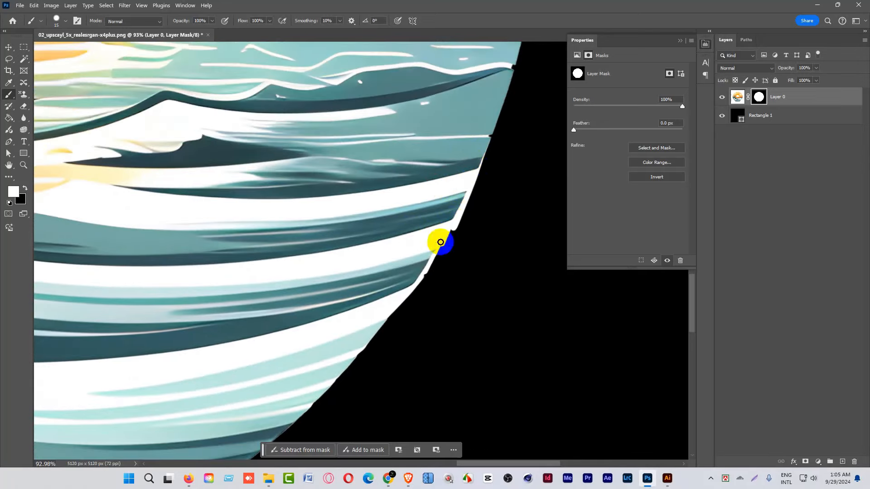
{"action": "left_click_drag", "start_coordinate": [478, 151], "coordinate": [427, 281]}
{"action": "mouse_move", "coordinate": [477, 124]}
{"action": "left_mouse_down"}
{"action": "mouse_move", "coordinate": [464, 199]}
{"action": "mouse_move", "coordinate": [469, 184]}
{"action": "mouse_move", "coordinate": [428, 294]}
{"action": "mouse_move", "coordinate": [437, 266]}
{"action": "mouse_move", "coordinate": [412, 264]}
{"action": "left_mouse_up"}
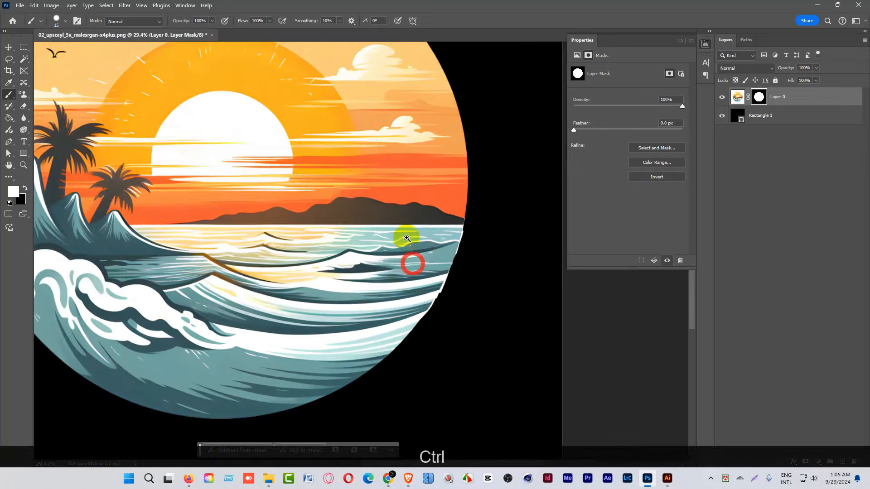
Paint white on Layer 0's mask with a larger brush along the circle's lower-left edge, from the mountain down past the wave.
{"action": "left_click_drag", "start_coordinate": [385, 139], "coordinate": [449, 268]}
{"action": "left_click_drag", "start_coordinate": [247, 265], "coordinate": [290, 185]}
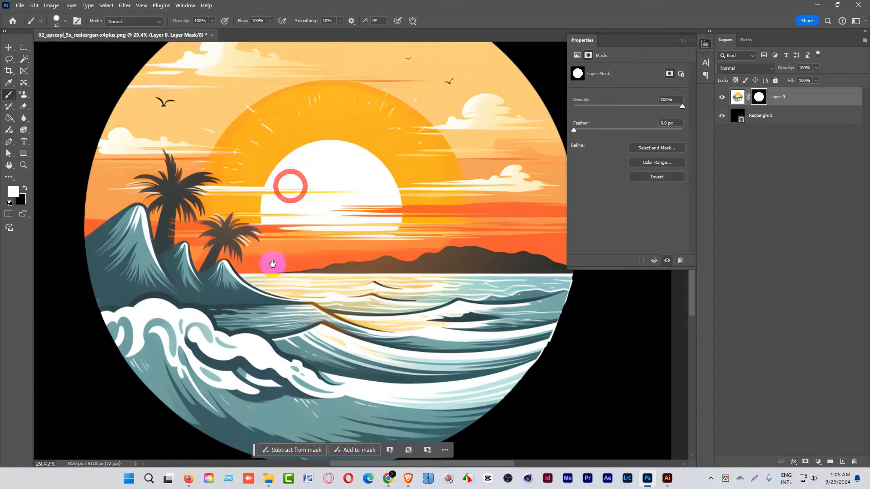
{"action": "left_click_drag", "start_coordinate": [237, 308], "coordinate": [268, 240]}
{"action": "left_click_drag", "start_coordinate": [122, 269], "coordinate": [181, 271]}
{"action": "mouse_move", "coordinate": [131, 197]}
{"action": "left_mouse_down"}
{"action": "mouse_move", "coordinate": [141, 236]}
{"action": "mouse_move", "coordinate": [126, 176]}
{"action": "left_mouse_up"}
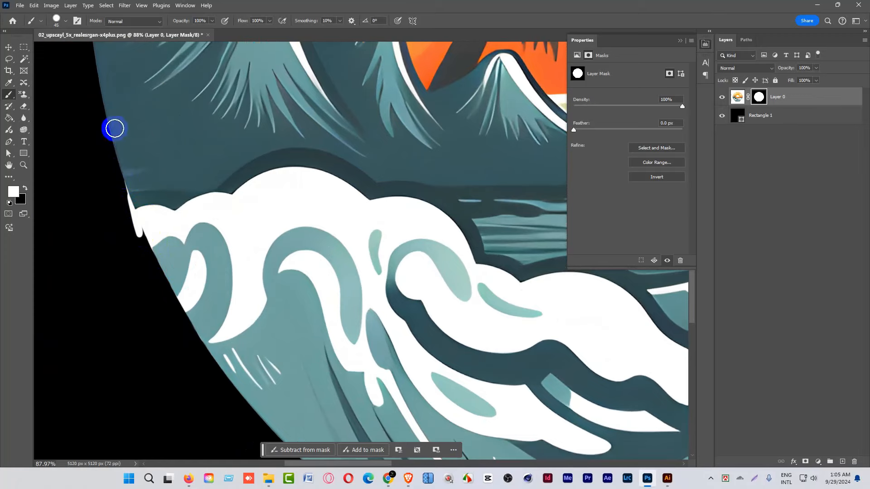
{"action": "mouse_move", "coordinate": [114, 128]}
{"action": "left_mouse_down"}
{"action": "mouse_move", "coordinate": [192, 331]}
{"action": "mouse_move", "coordinate": [175, 277]}
{"action": "mouse_move", "coordinate": [267, 442]}
{"action": "left_mouse_up"}
{"action": "left_click_drag", "start_coordinate": [257, 336], "coordinate": [240, 231]}
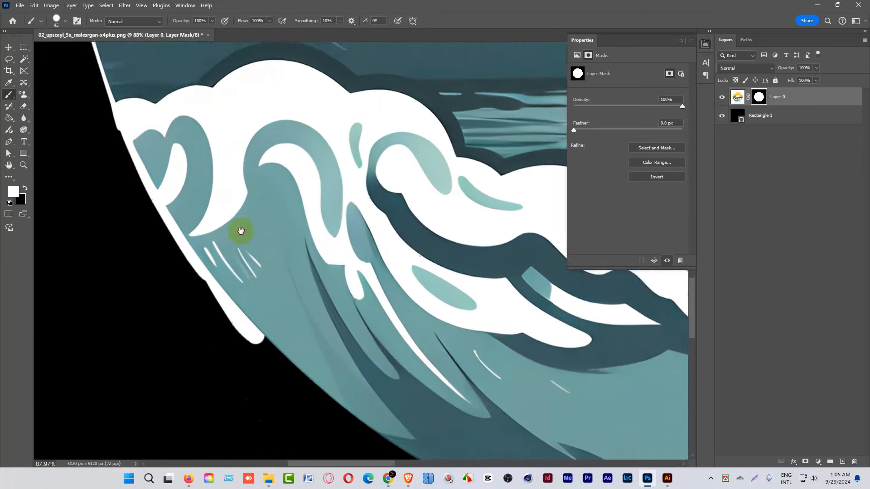
{"action": "left_click_drag", "start_coordinate": [267, 292], "coordinate": [371, 363]}
{"action": "left_click_drag", "start_coordinate": [319, 282], "coordinate": [256, 291]}
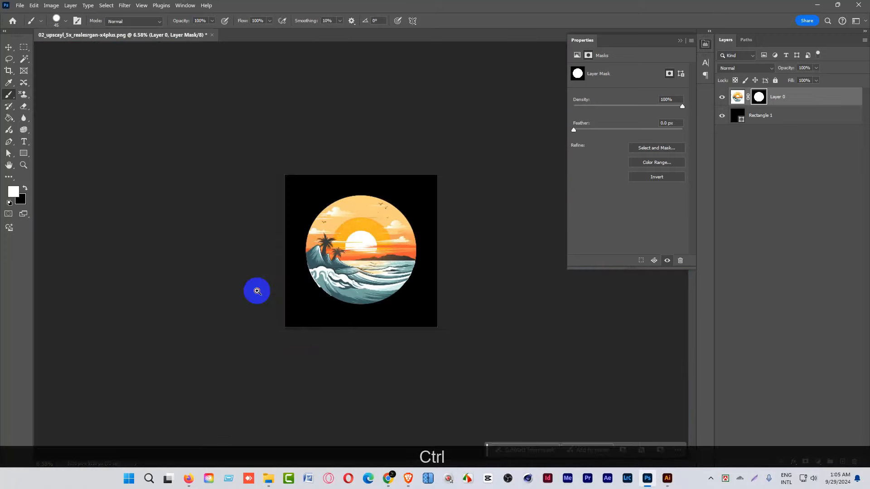
Target Layer 0's image instead of its mask and draw a circular path over the sunset artwork with the Ellipse tool.
{"action": "left_click", "coordinate": [8, 49]}
{"action": "left_click_drag", "start_coordinate": [371, 262], "coordinate": [397, 262]}
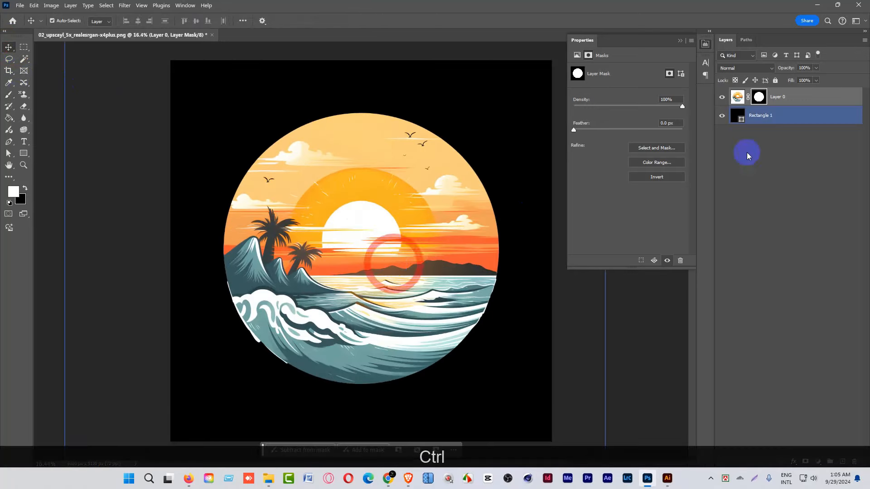
{"action": "left_click", "coordinate": [738, 97]}
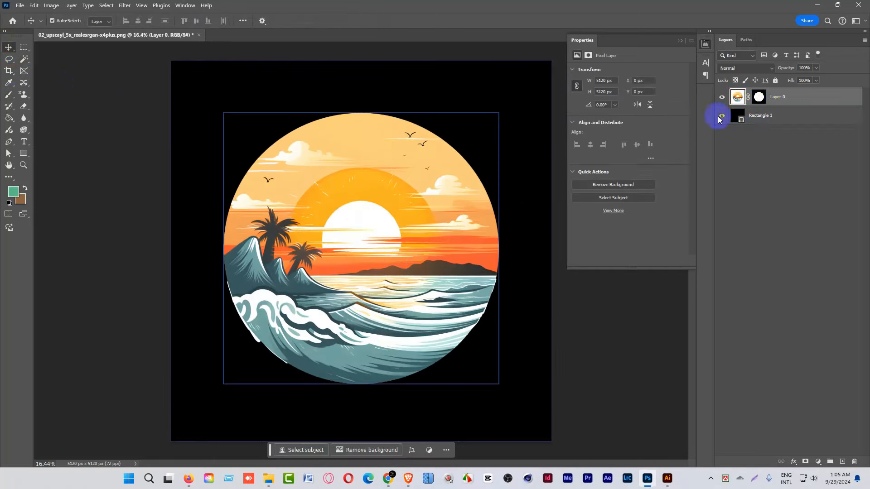
{"action": "right_click", "coordinate": [24, 153]}
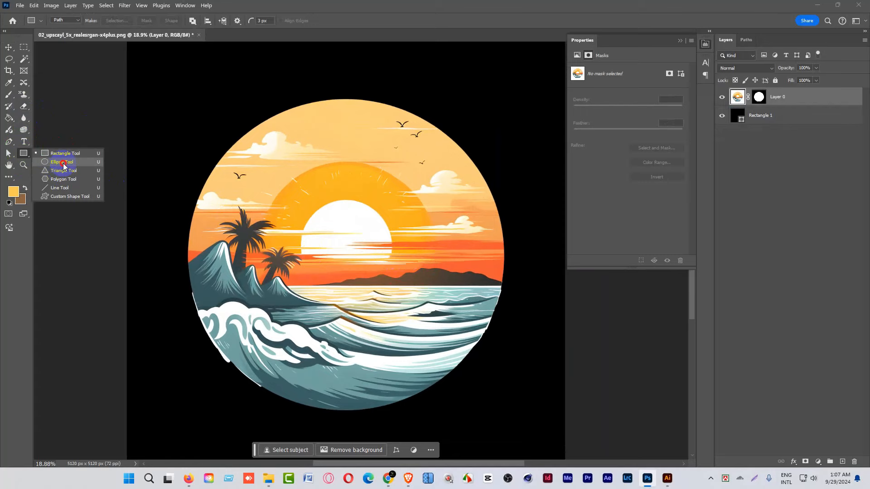
{"action": "left_click", "coordinate": [62, 162]}
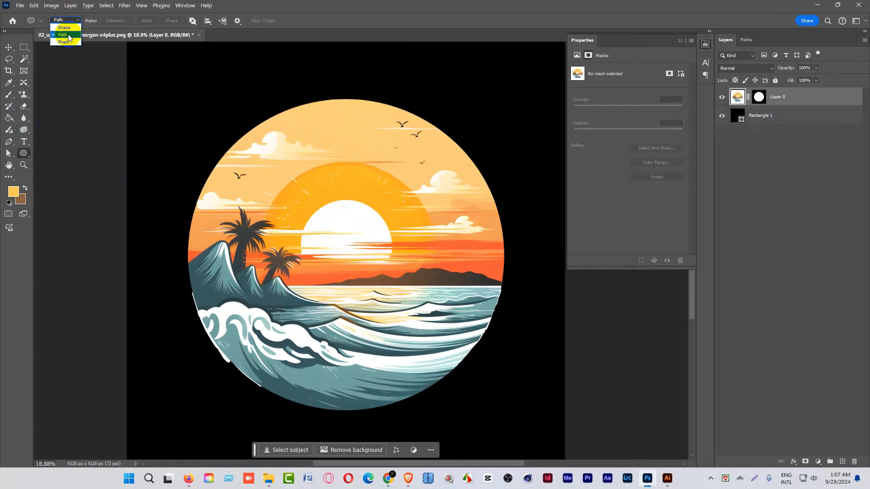
{"action": "left_click", "coordinate": [61, 20]}
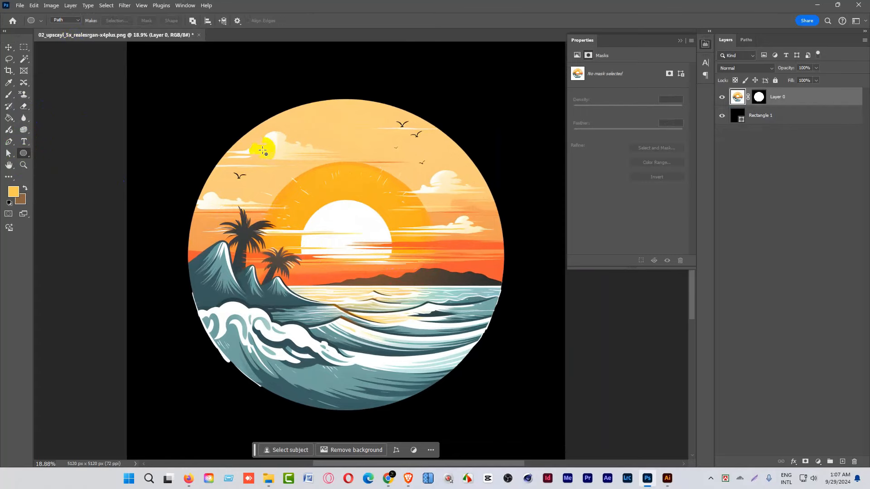
{"action": "left_click_drag", "start_coordinate": [243, 149], "coordinate": [560, 425]}
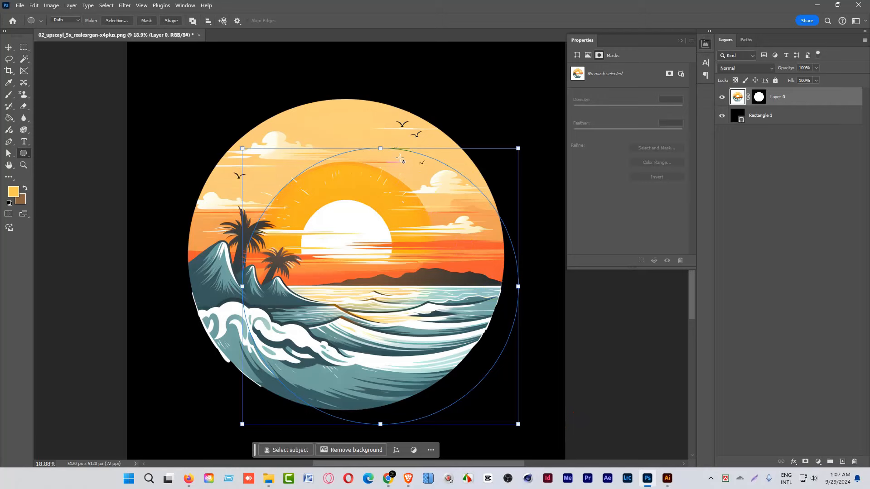
Resize the circular path proportionally to about 3590 px across so it sits just inside the artwork's outer edge.
{"action": "left_click_drag", "start_coordinate": [379, 148], "coordinate": [379, 120]}
{"action": "left_click_drag", "start_coordinate": [525, 273], "coordinate": [499, 271]}
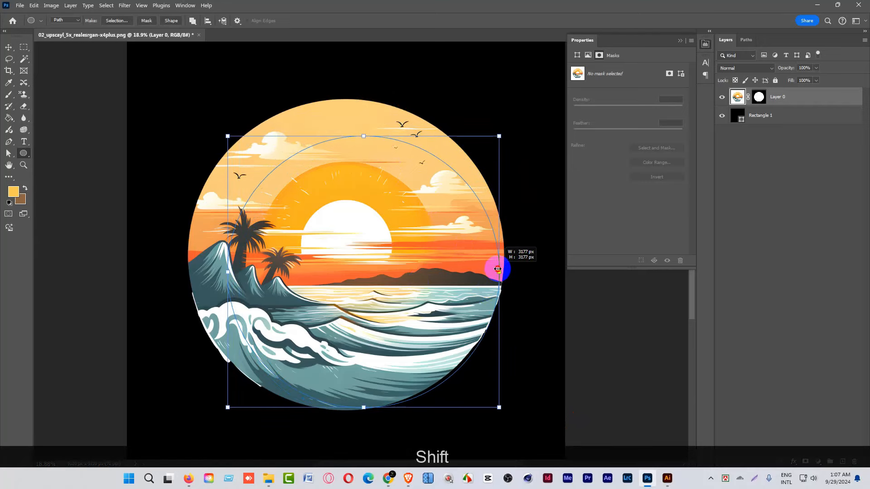
{"action": "left_click_drag", "start_coordinate": [229, 269], "coordinate": [191, 215]}
{"action": "left_click_drag", "start_coordinate": [342, 115], "coordinate": [345, 103]}
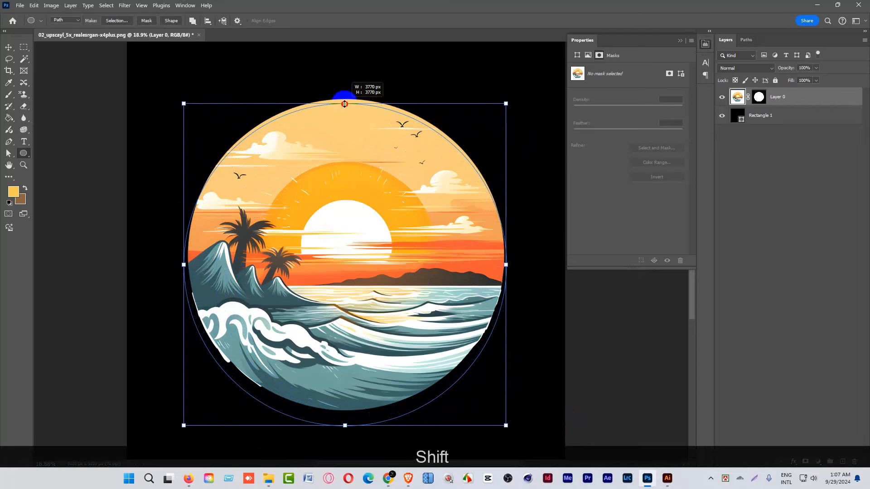
{"action": "left_click_drag", "start_coordinate": [346, 425], "coordinate": [343, 409]}
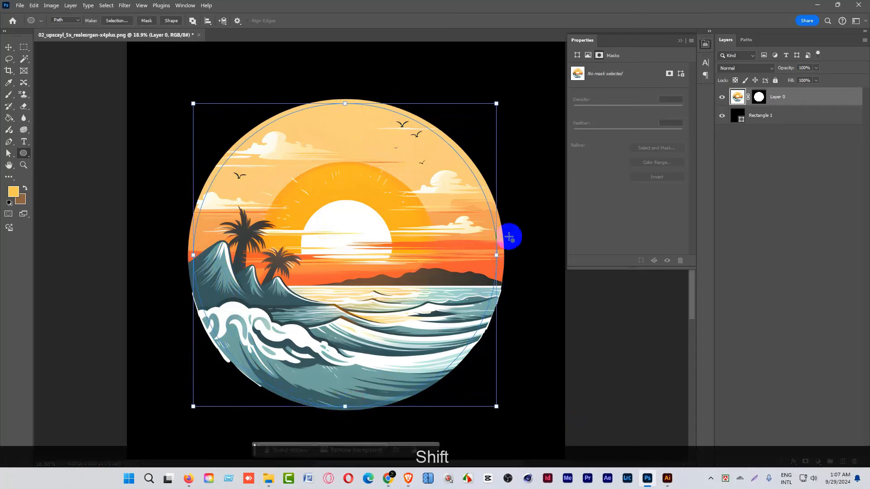
{"action": "left_click_drag", "start_coordinate": [495, 254], "coordinate": [499, 255]}
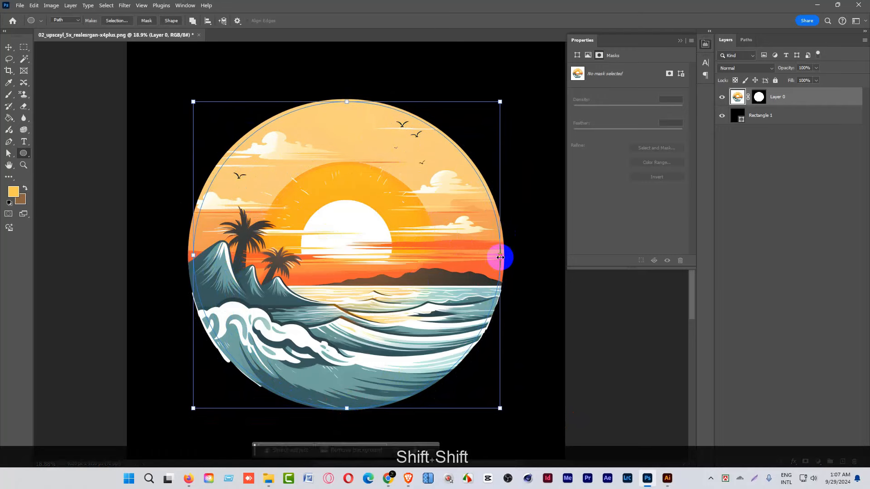
{"action": "left_click_drag", "start_coordinate": [189, 254], "coordinate": [190, 255]}
{"action": "left_click_drag", "start_coordinate": [345, 410], "coordinate": [346, 407]}
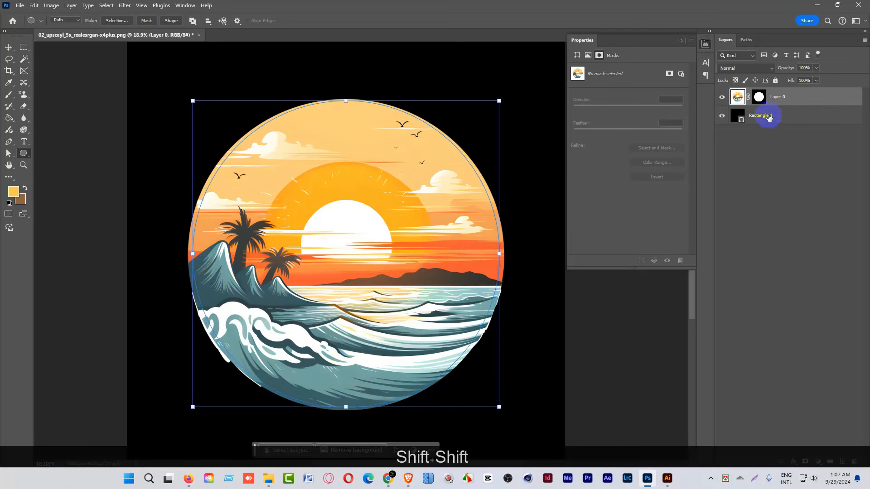
Convert the circular work path into a new anti-aliased selection with a feather radius of 1 pixel.
{"action": "left_click", "coordinate": [746, 40]}
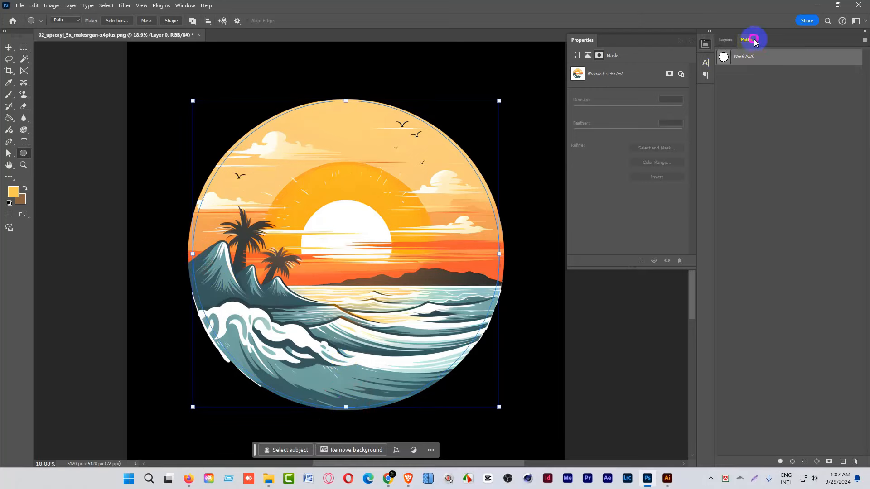
{"action": "right_click", "coordinate": [730, 57]}
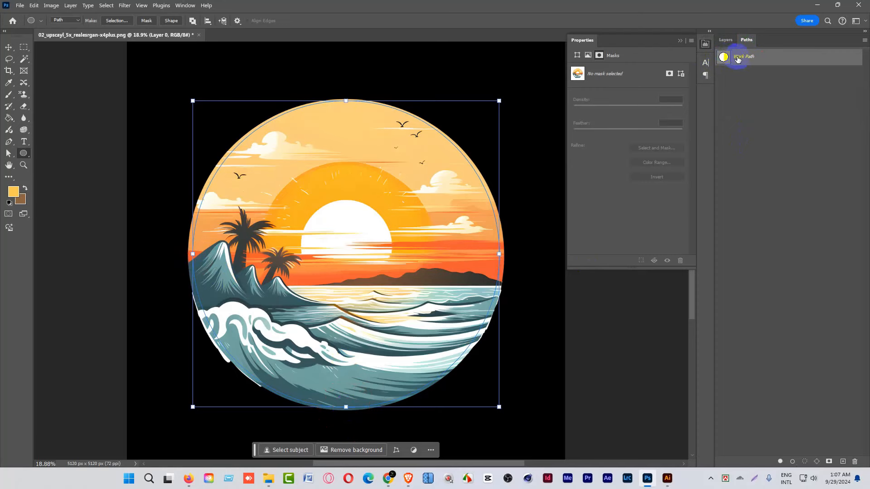
{"action": "left_click", "coordinate": [769, 82]}
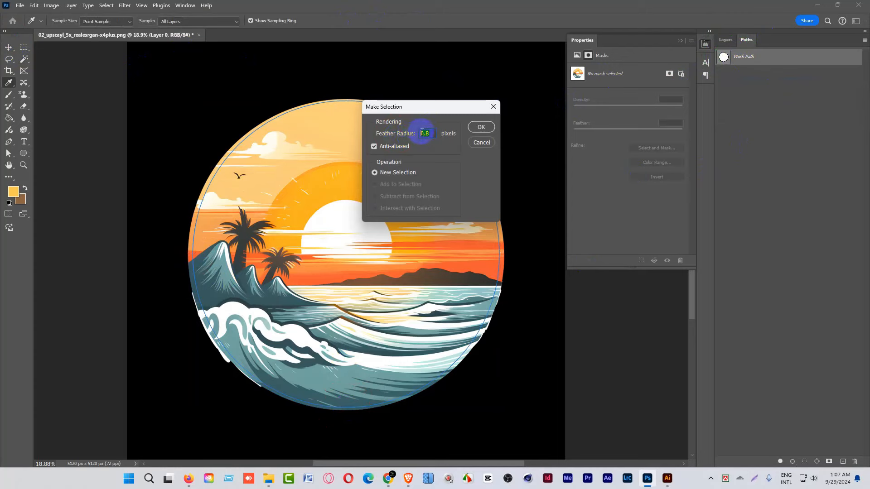
{"action": "type", "text": "1"}
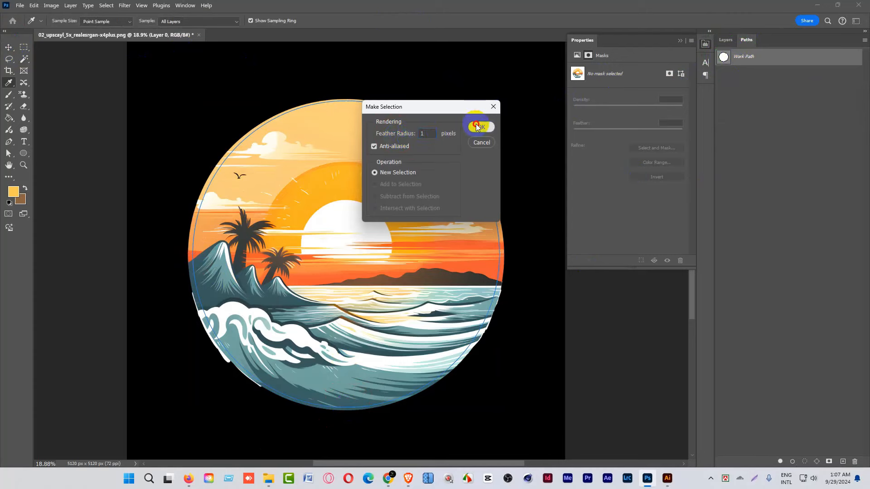
{"action": "left_click", "coordinate": [478, 127]}
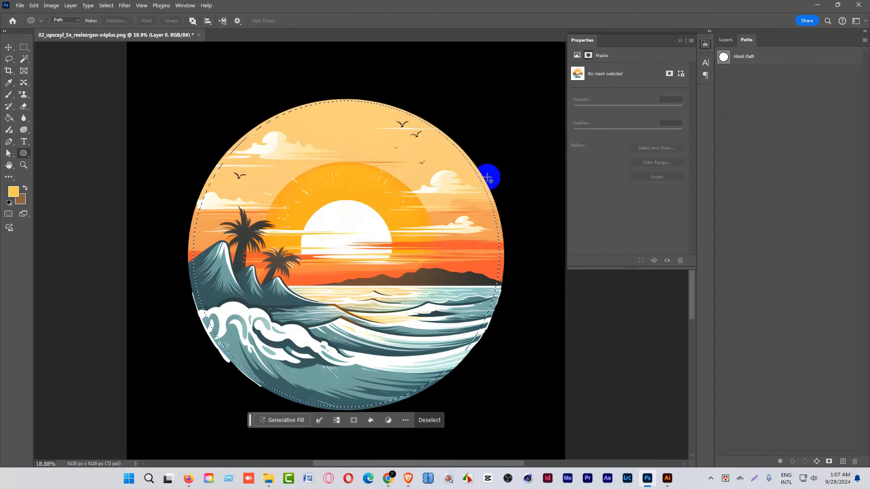
Copy the selected circle from Layer 0's image onto a new layer.
{"action": "left_click", "coordinate": [731, 44]}
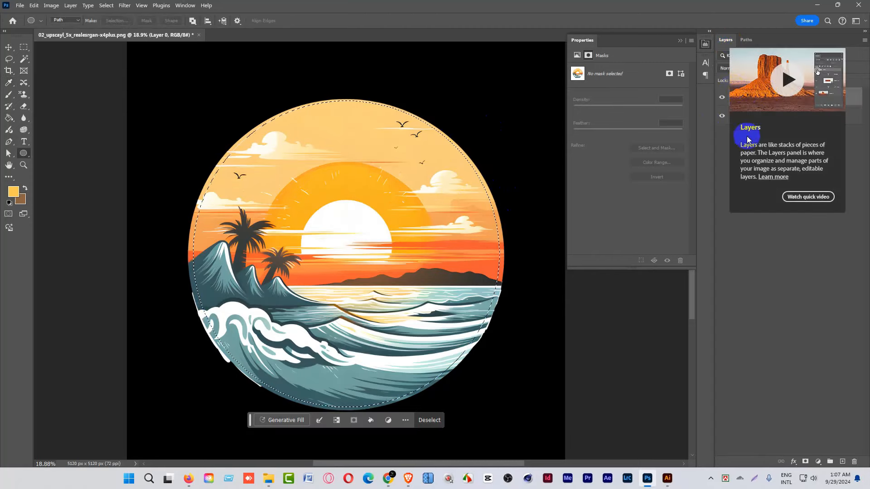
{"action": "left_click", "coordinate": [733, 101]}
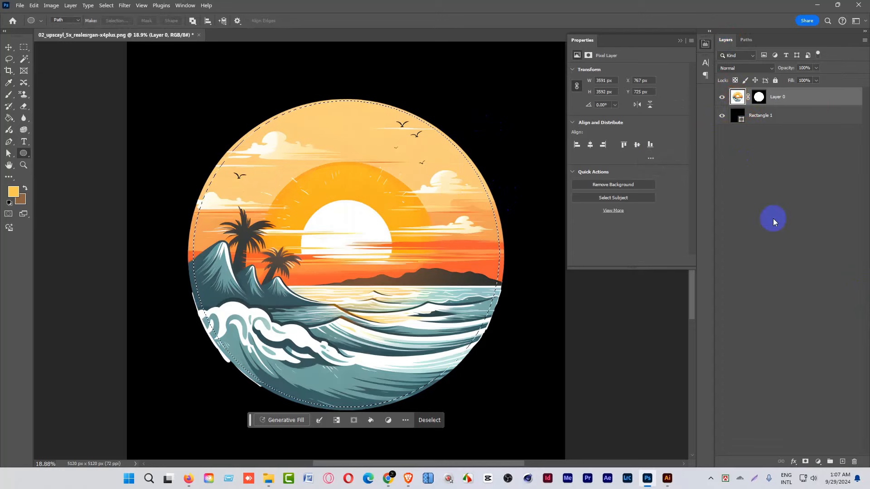
{"action": "key", "text": "ctrl+j"}
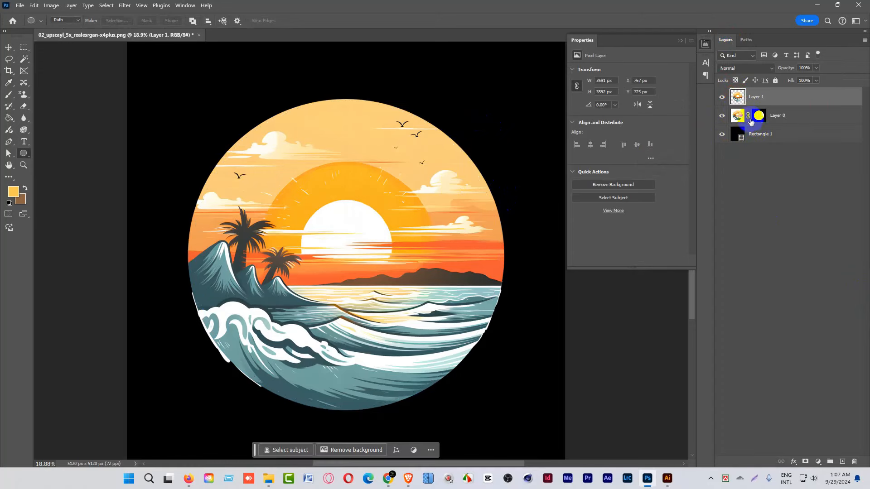
Hide and delete Layer 0 and Rectangle 1, leaving only the copied circle on transparency.
{"action": "left_click", "coordinate": [723, 116]}
{"action": "left_click", "coordinate": [722, 134]}
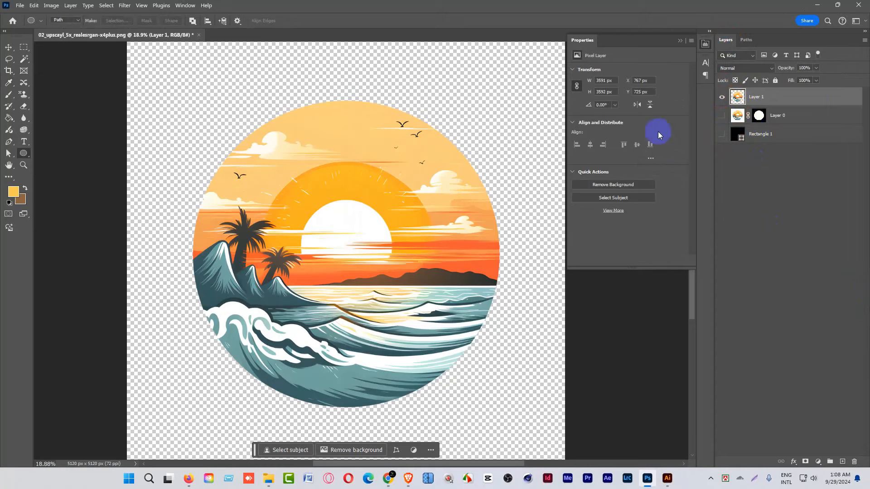
{"action": "left_click", "coordinate": [730, 116]}
{"action": "key", "text": "Delete"}
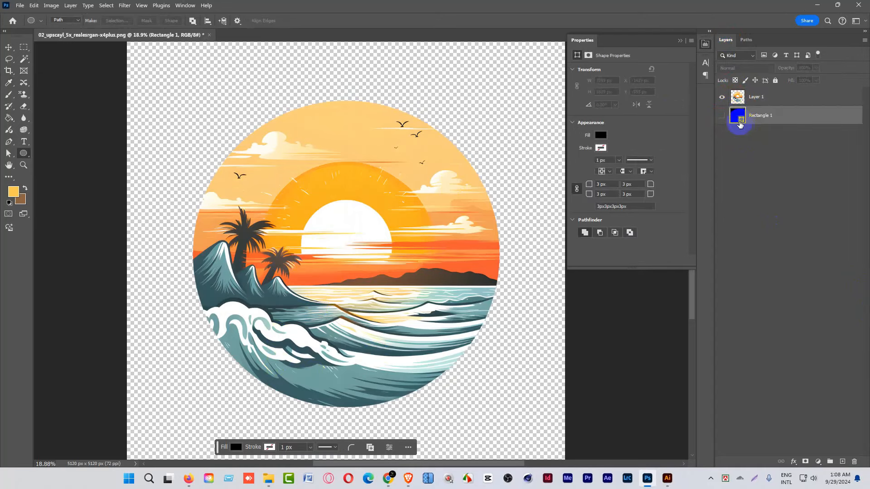
{"action": "key", "text": "Delete"}
{"action": "left_click", "coordinate": [8, 46]}
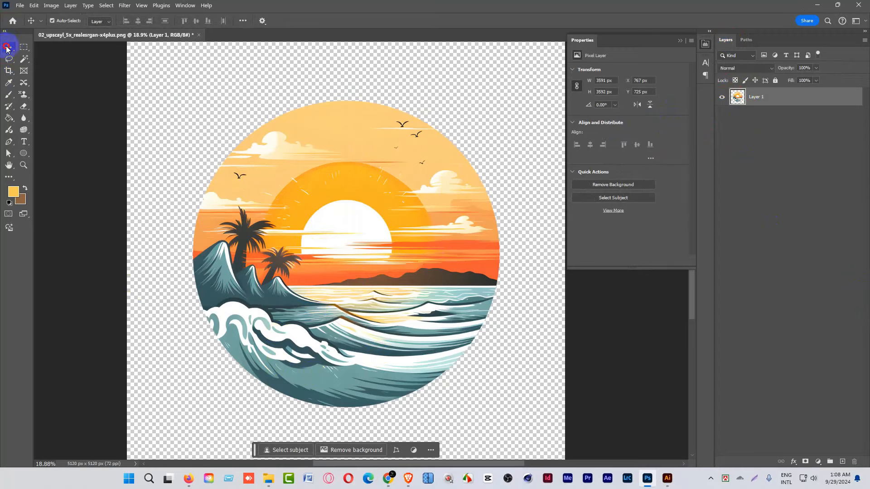
{"action": "key", "text": "ctrl+space"}
{"action": "left_click_drag", "start_coordinate": [248, 168], "coordinate": [227, 165]}
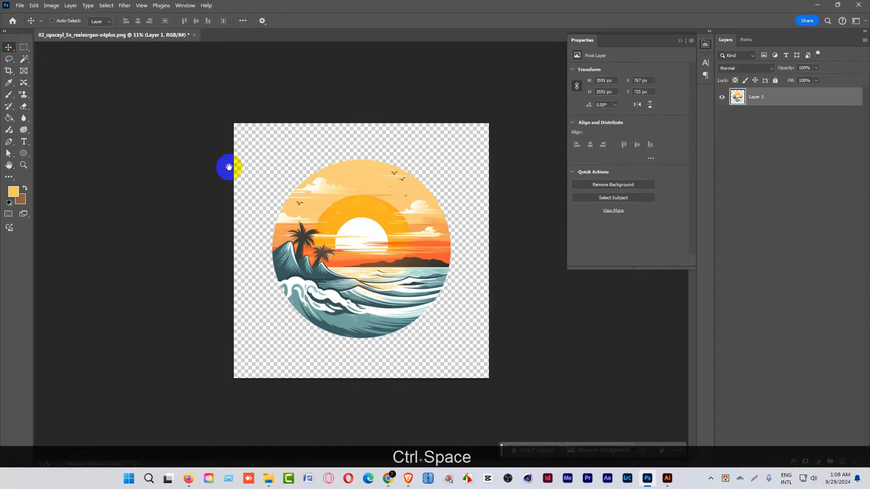
{"action": "left_click", "coordinate": [51, 5]}
{"action": "left_click", "coordinate": [69, 81]}
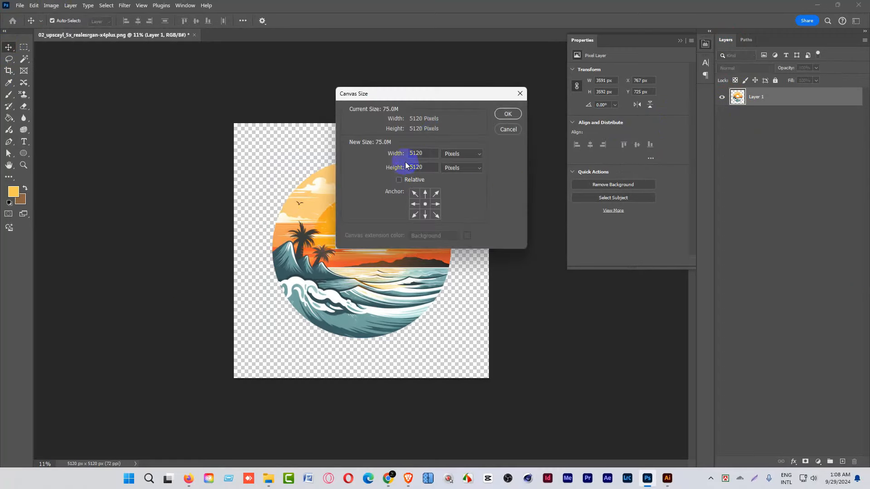
{"action": "left_click", "coordinate": [379, 169]}
{"action": "type", "text": "3"}
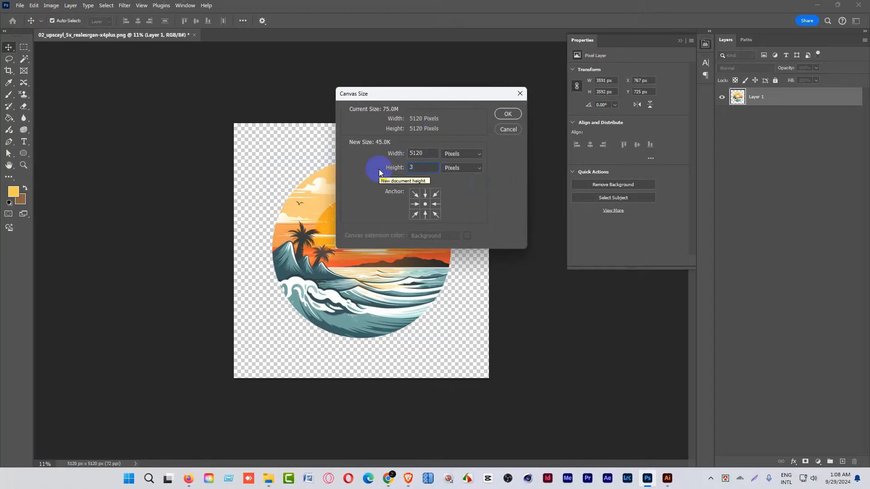
{"action": "type", "text": "500"}
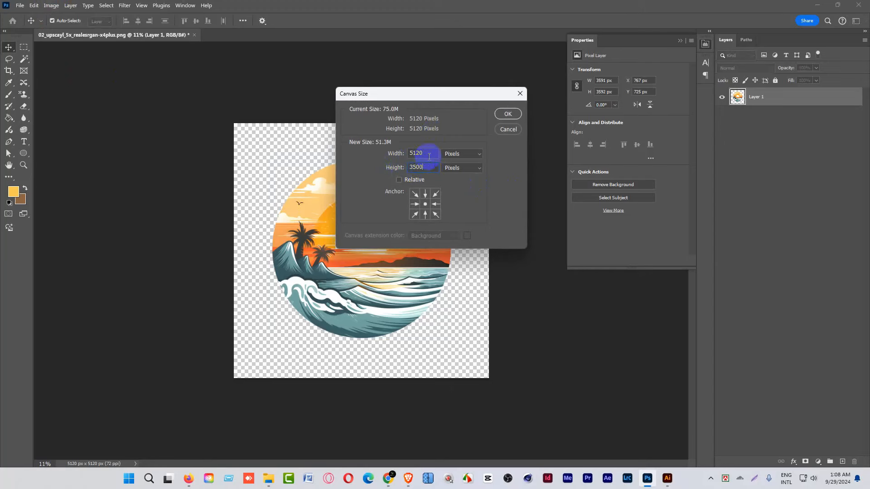
{"action": "left_click", "coordinate": [508, 129]}
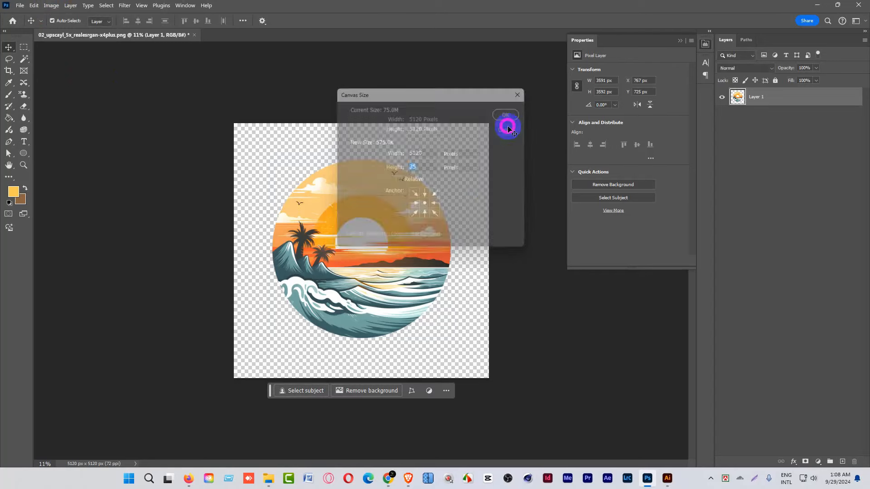
Resize the image to 3000 × 3000 pixels at 300 pixels/inch, keeping the width and height linked.
{"action": "key", "text": "ctrl+alt+i"}
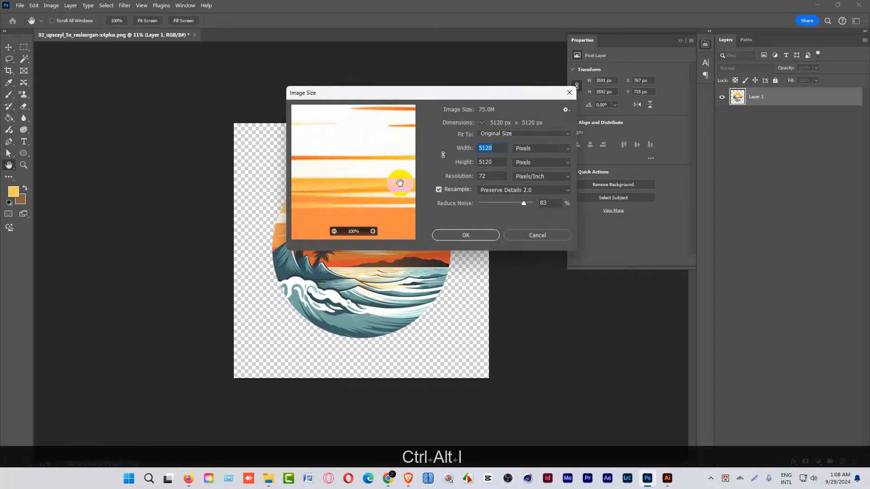
{"action": "double_click", "coordinate": [495, 181]}
{"action": "type", "text": "300"}
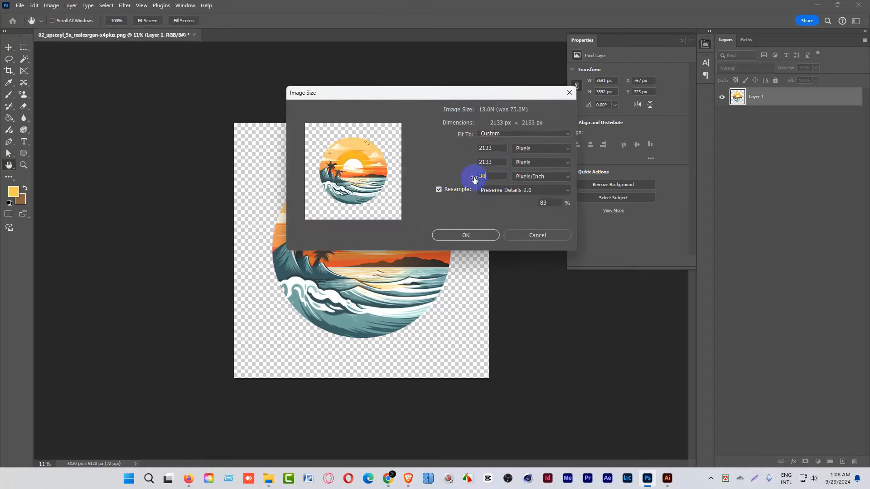
{"action": "double_click", "coordinate": [497, 162]}
{"action": "type", "text": "5400"}
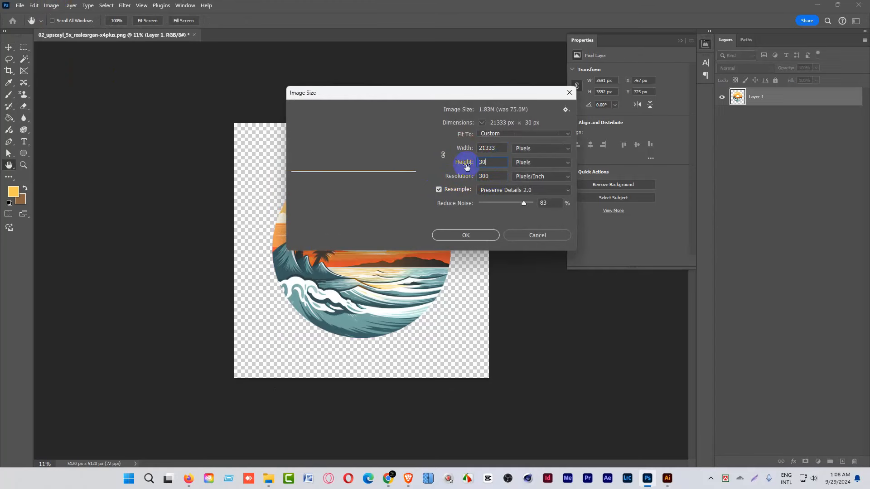
{"action": "left_click", "coordinate": [442, 155]}
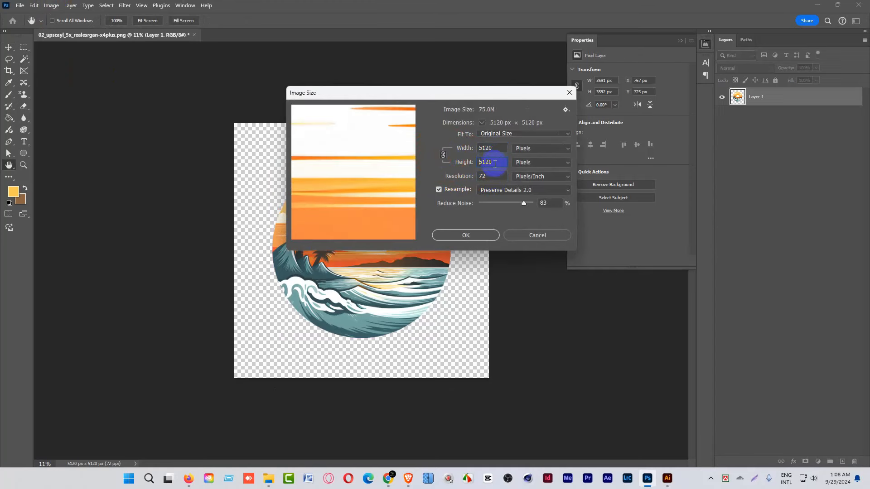
{"action": "left_click", "coordinate": [466, 164]}
{"action": "type", "text": "300"}
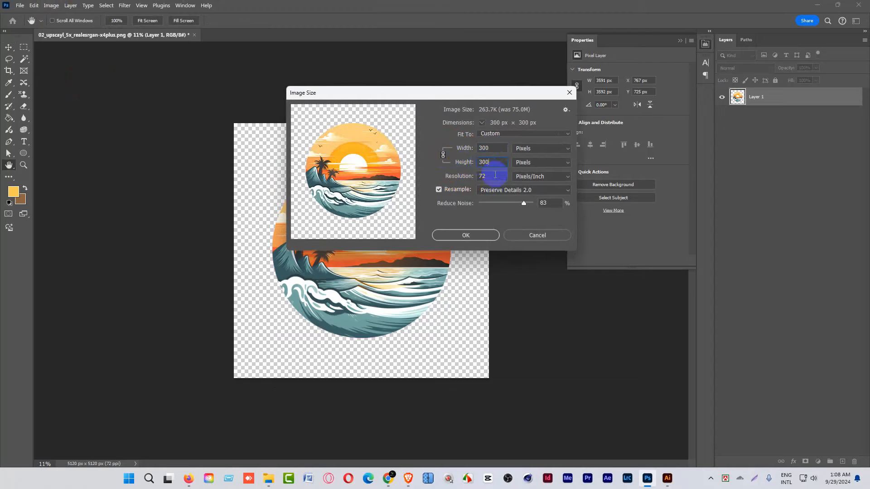
{"action": "left_click", "coordinate": [461, 177]}
{"action": "type", "text": "300"}
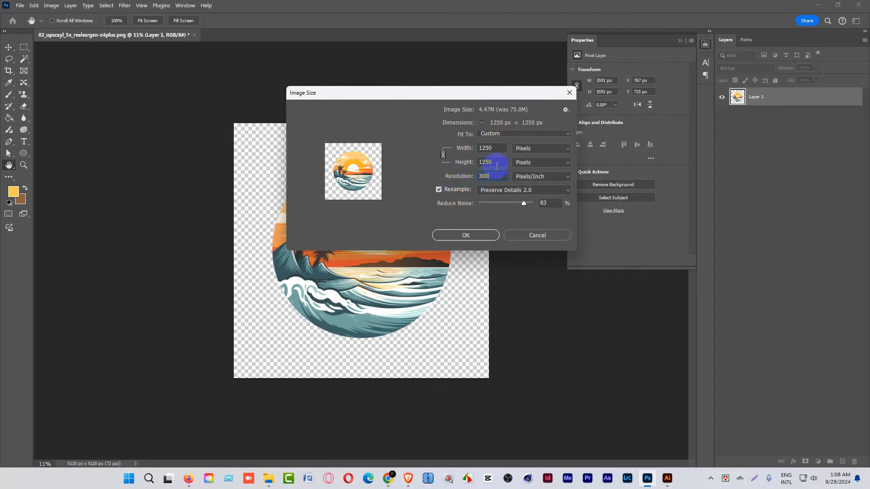
{"action": "left_click", "coordinate": [464, 163]}
{"action": "type", "text": "3"}
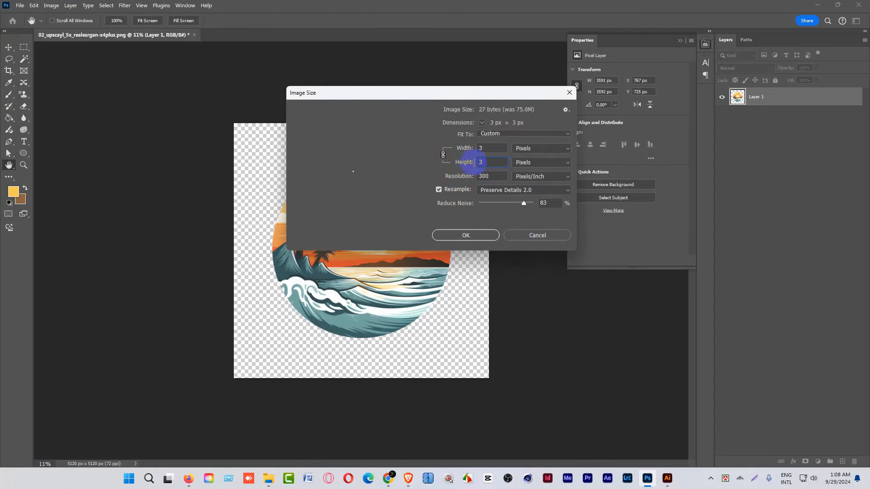
{"action": "type", "text": "000"}
{"action": "left_click", "coordinate": [468, 236]}
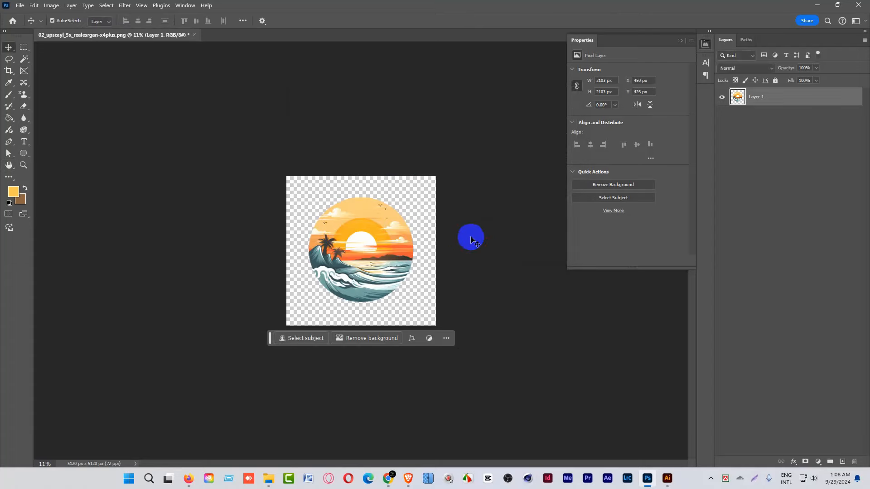
Scale the circular artwork on Layer 1 proportionally about its centre to about 2330 px wide.
{"action": "key", "text": "ctrl"}
{"action": "left_click_drag", "start_coordinate": [381, 249], "coordinate": [408, 258]}
{"action": "key", "text": "ctrl+t"}
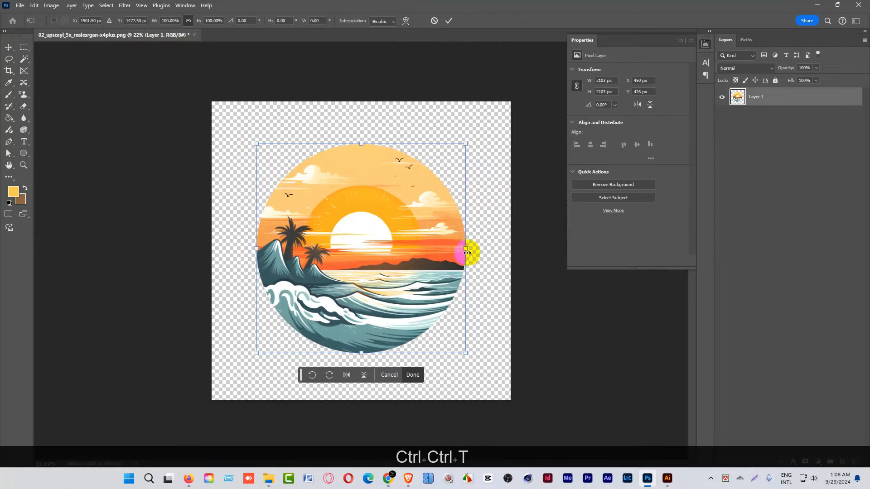
{"action": "key", "text": "alt"}
{"action": "left_click_drag", "start_coordinate": [466, 249], "coordinate": [478, 250]}
{"action": "left_click", "coordinate": [448, 21]}
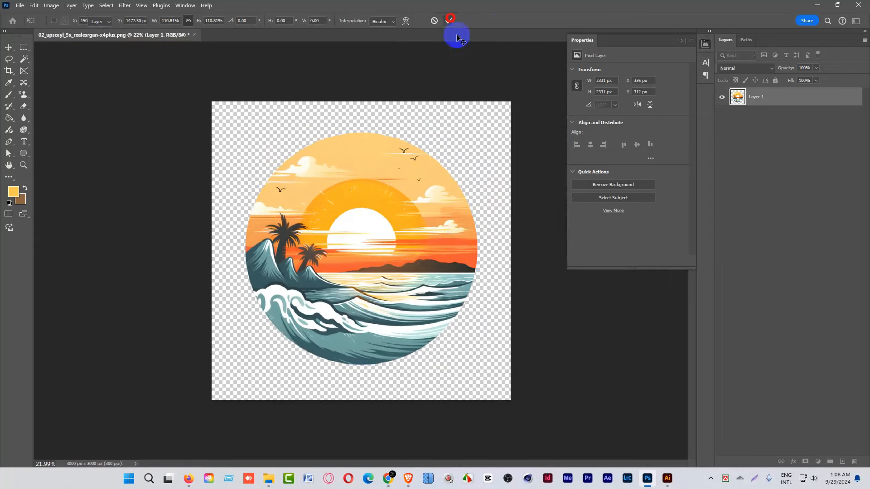
Save a PNG copy as PNG03.png in the Pngtree Upload folder with the large file size option, and close the document without saving changes.
{"action": "left_click", "coordinate": [20, 5]}
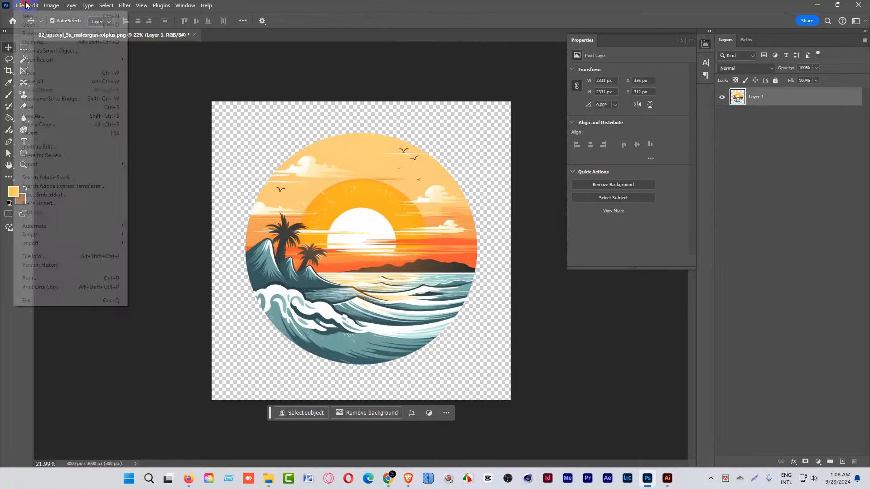
{"action": "left_click", "coordinate": [45, 124]}
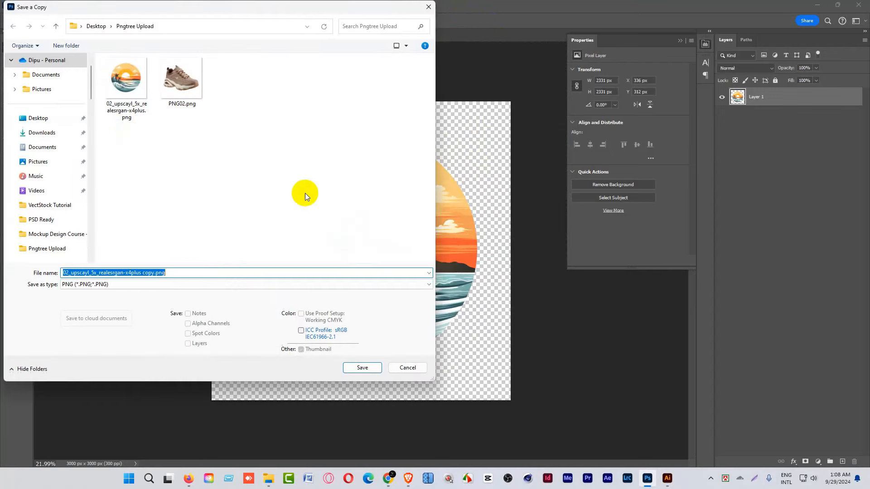
{"action": "left_click", "coordinate": [180, 82]}
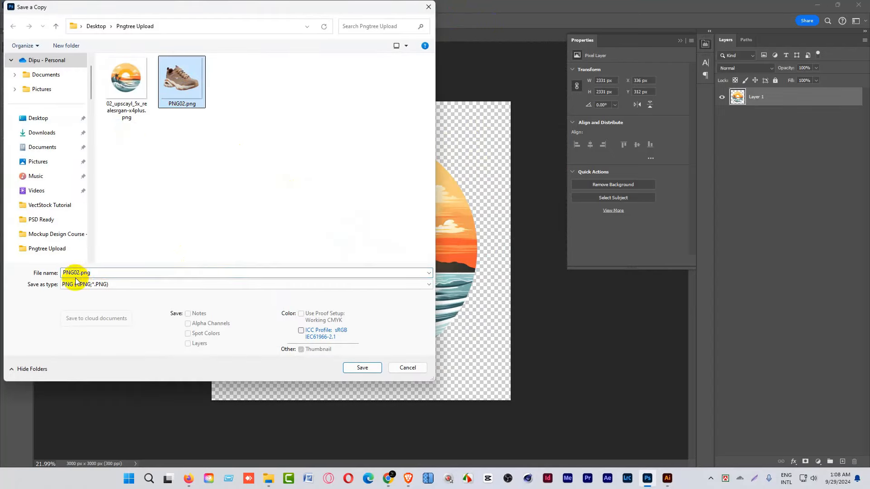
{"action": "double_click", "coordinate": [77, 272]}
{"action": "left_click", "coordinate": [80, 274]}
{"action": "key", "text": "BackSpace"}
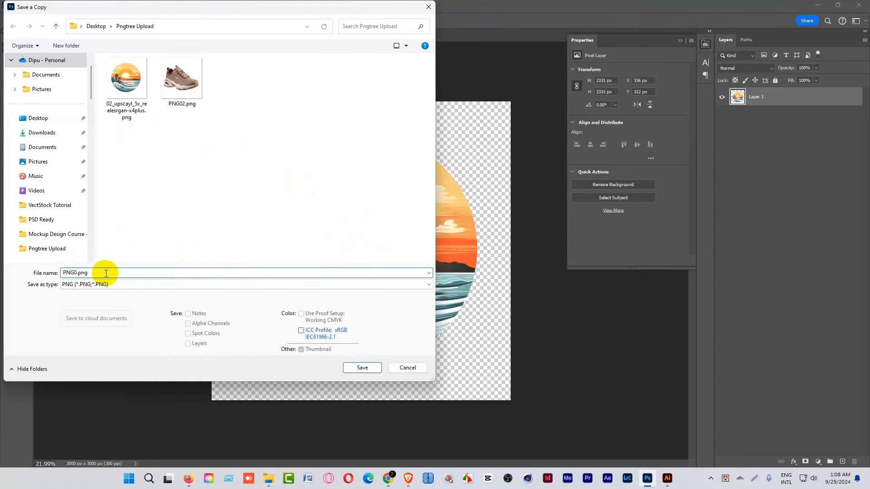
{"action": "type", "text": "3"}
{"action": "left_click", "coordinate": [362, 367]}
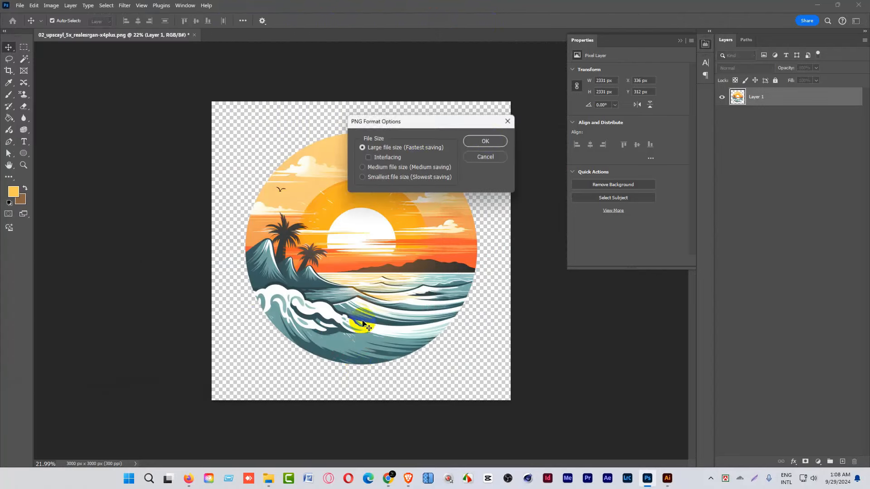
{"action": "left_click", "coordinate": [486, 141]}
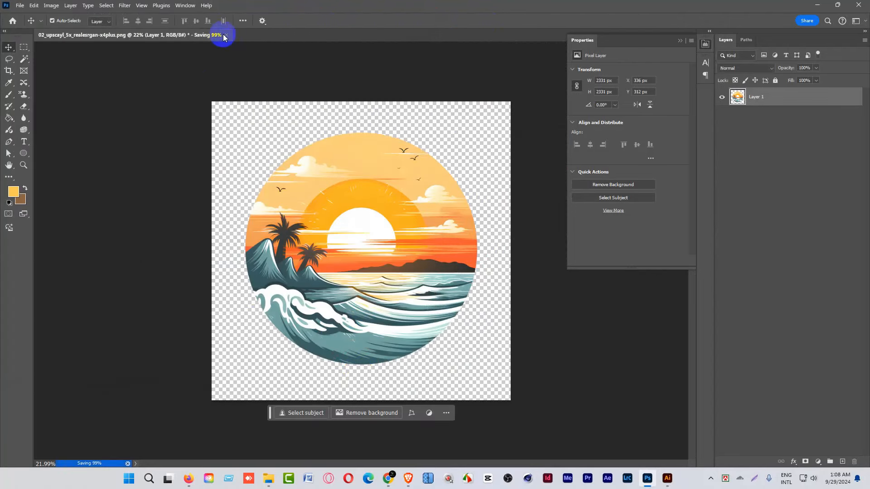
{"action": "left_click", "coordinate": [194, 36]}
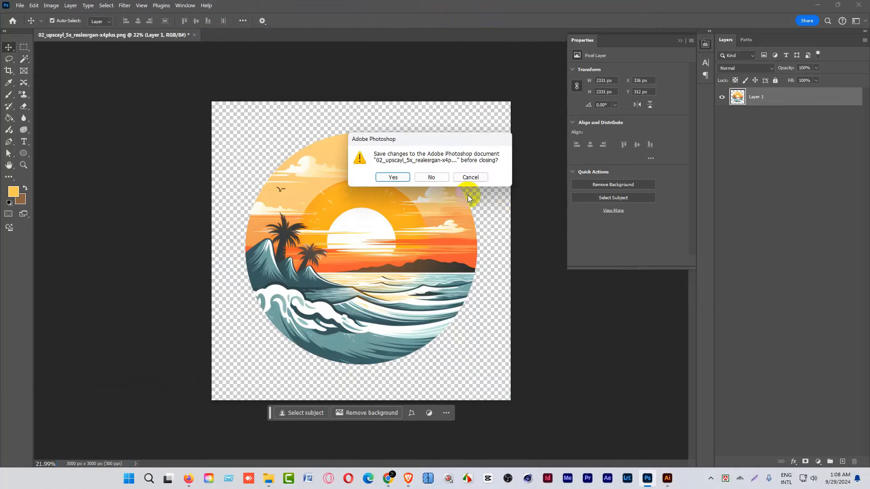
{"action": "left_click", "coordinate": [440, 177]}
Switch to File Explorer and delete 02_upscayl_5x_realesrgan-x4plus.png from the Pngtree Upload folder.
{"action": "left_click", "coordinate": [270, 481]}
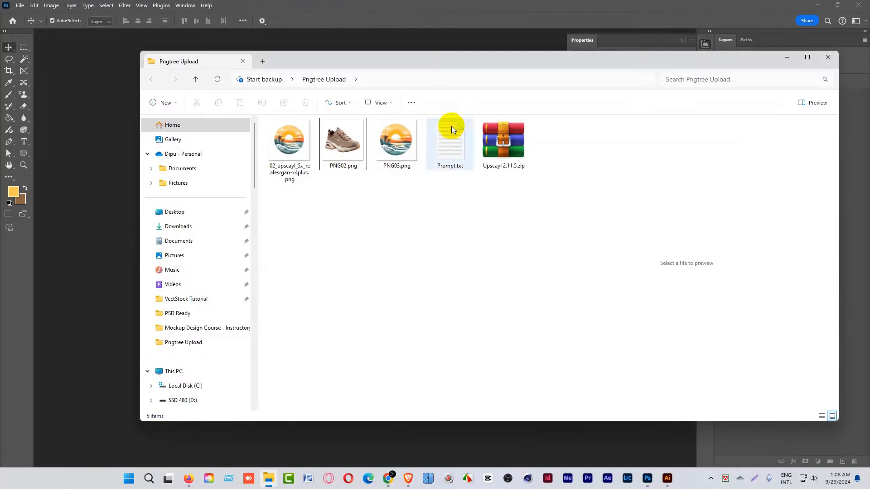
{"action": "left_click", "coordinate": [294, 140]}
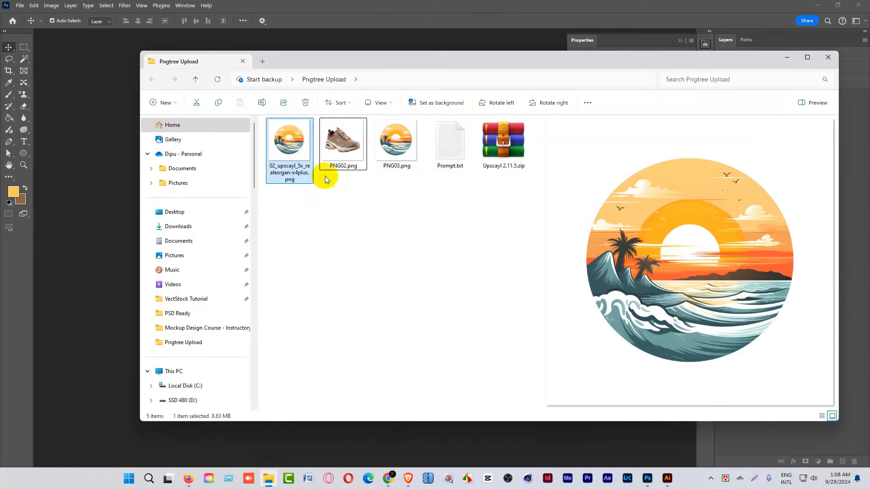
{"action": "key", "text": "Delete"}
{"action": "left_click", "coordinate": [308, 148]}
{"action": "left_click", "coordinate": [400, 140]}
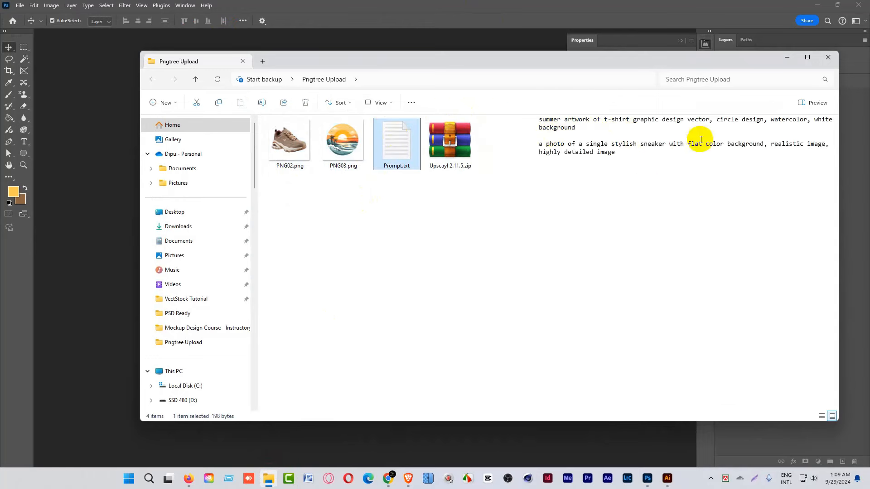
Switch to the Pngtree Uploading System in the Brave browser and filter Artwork Management to PNG images with Passed status.
{"action": "left_click", "coordinate": [788, 58]}
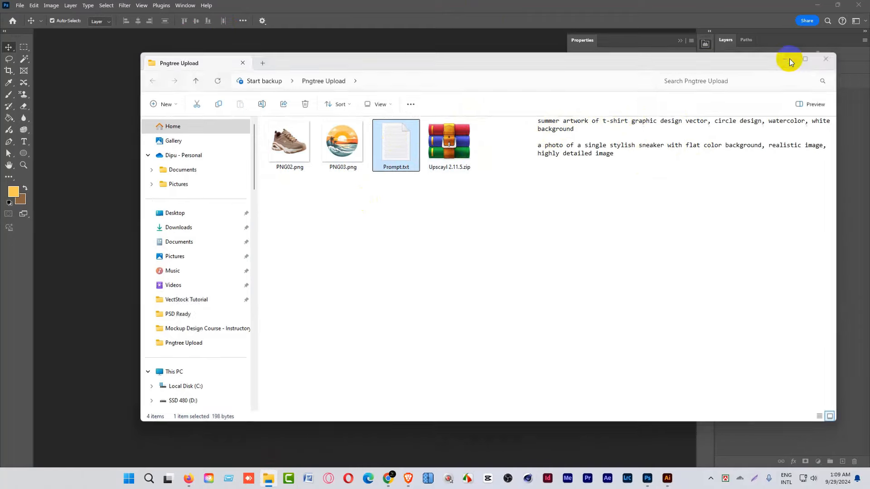
{"action": "left_click", "coordinate": [817, 5]}
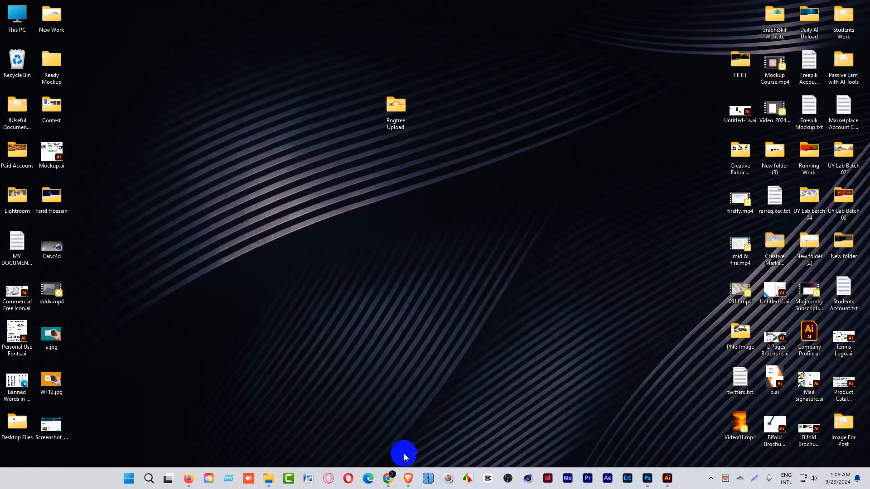
{"action": "left_click", "coordinate": [407, 480]}
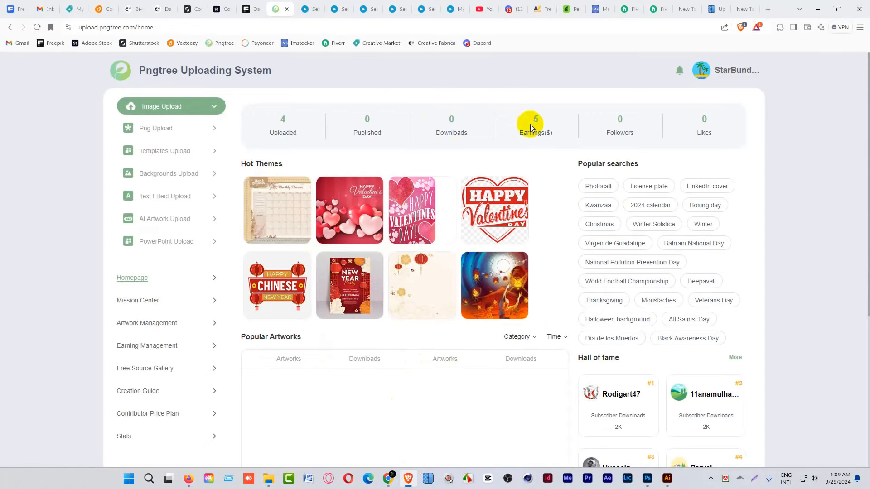
{"action": "left_click_drag", "start_coordinate": [539, 120], "coordinate": [535, 120]}
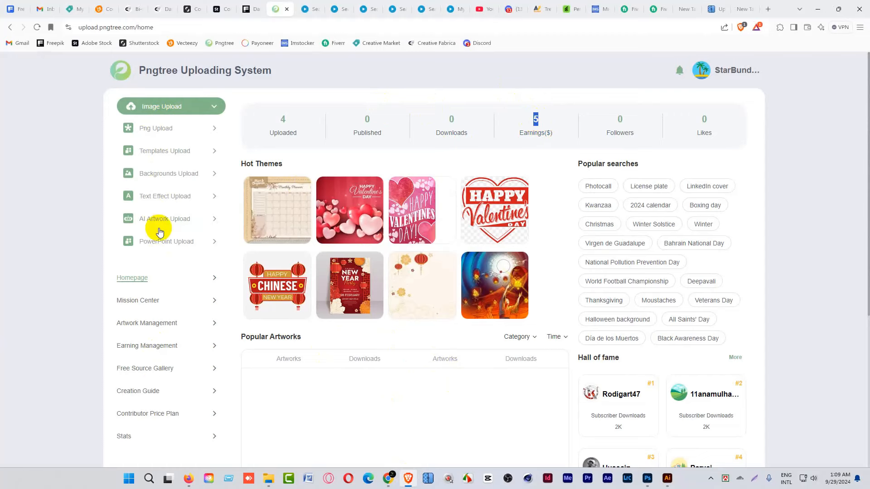
{"action": "left_click", "coordinate": [144, 325]}
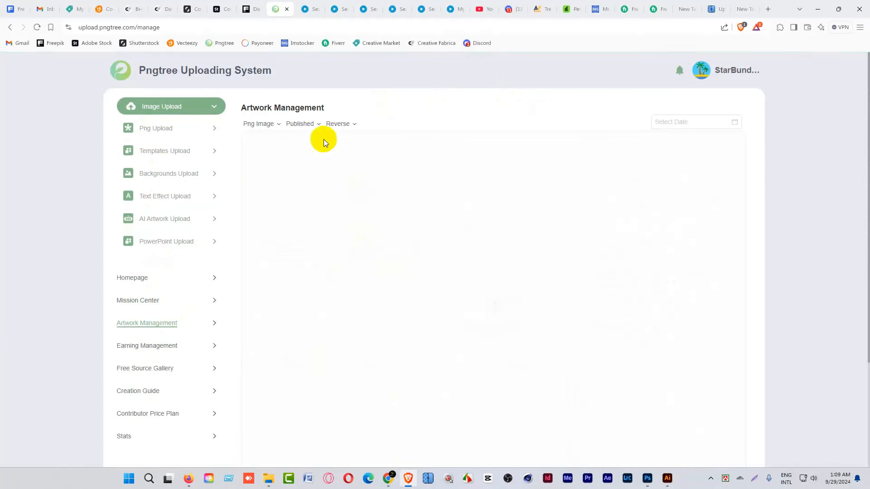
{"action": "left_click", "coordinate": [311, 124]}
{"action": "left_click", "coordinate": [310, 182]}
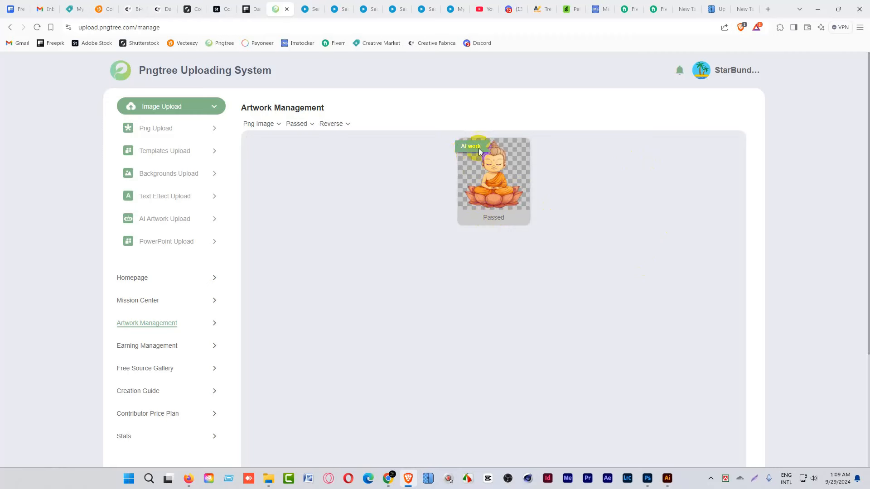
Try to start an upload on the AI Artwork Upload page and go to the task center to get an upload task.
{"action": "left_click", "coordinate": [163, 221]}
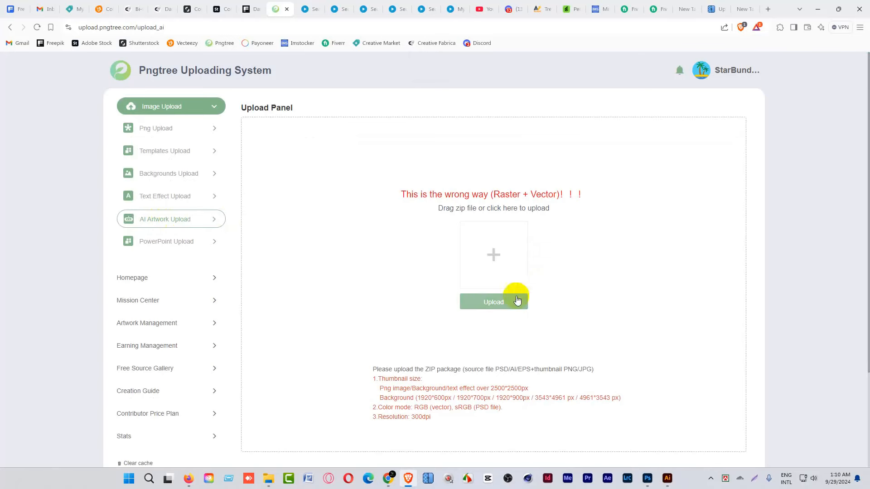
{"action": "left_click", "coordinate": [499, 302]}
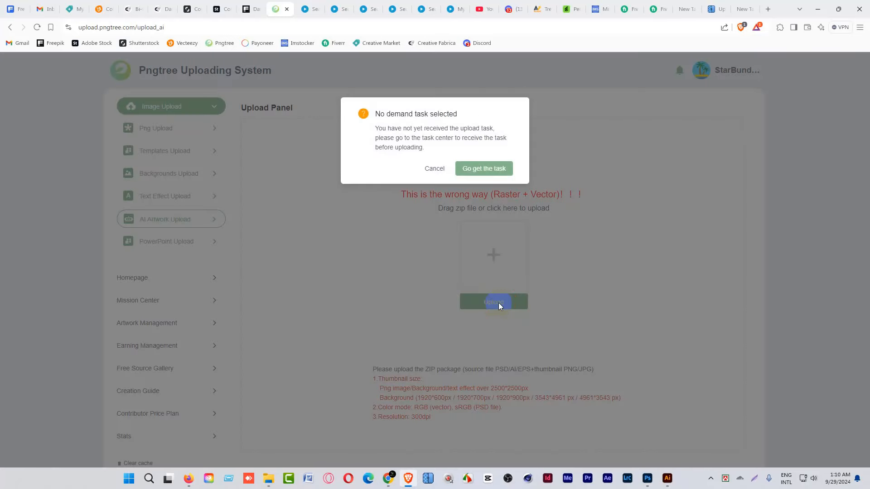
{"action": "left_click", "coordinate": [483, 172]}
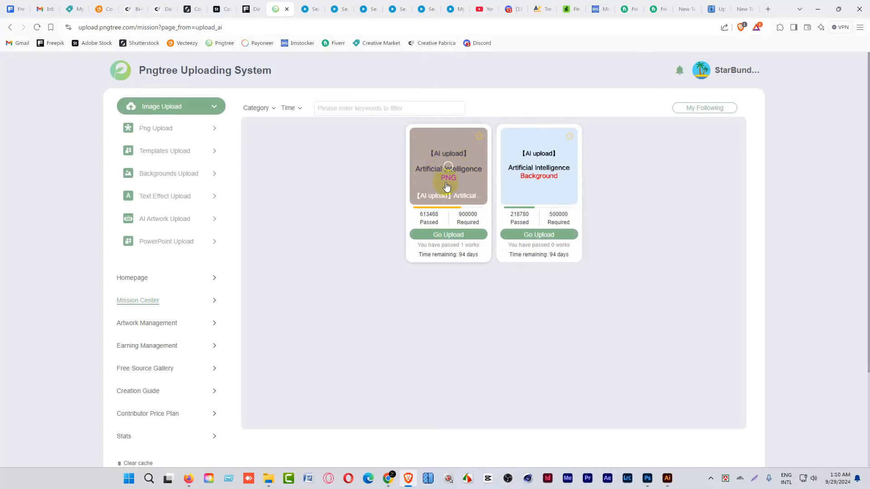
Choose the Artificial Intelligence PNG mission for the upload, and compress PNG03.png into a zip archive in File Explorer's Pngtree Upload folder.
{"action": "left_click", "coordinate": [444, 233]}
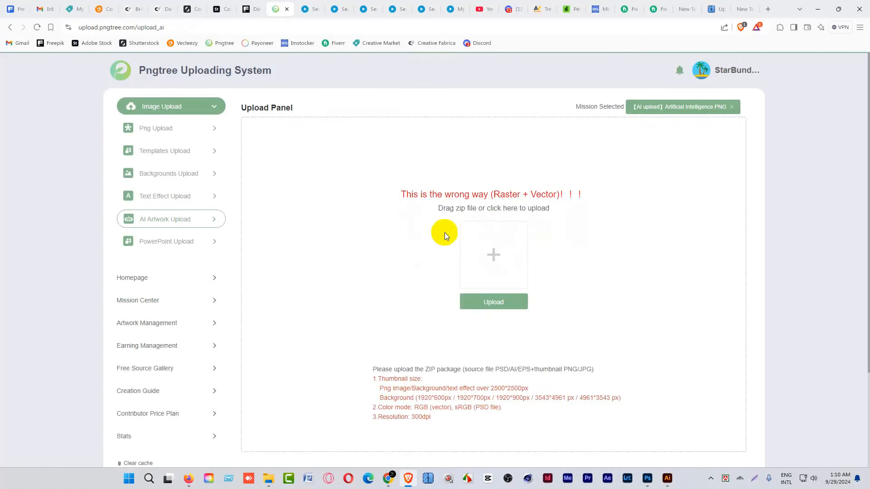
{"action": "left_click", "coordinate": [268, 479]}
{"action": "left_click", "coordinate": [336, 197]}
{"action": "left_click_drag", "start_coordinate": [292, 202], "coordinate": [341, 127]}
{"action": "left_click", "coordinate": [340, 243]}
{"action": "left_click_drag", "start_coordinate": [270, 201], "coordinate": [350, 235]}
{"action": "right_click", "coordinate": [341, 129]}
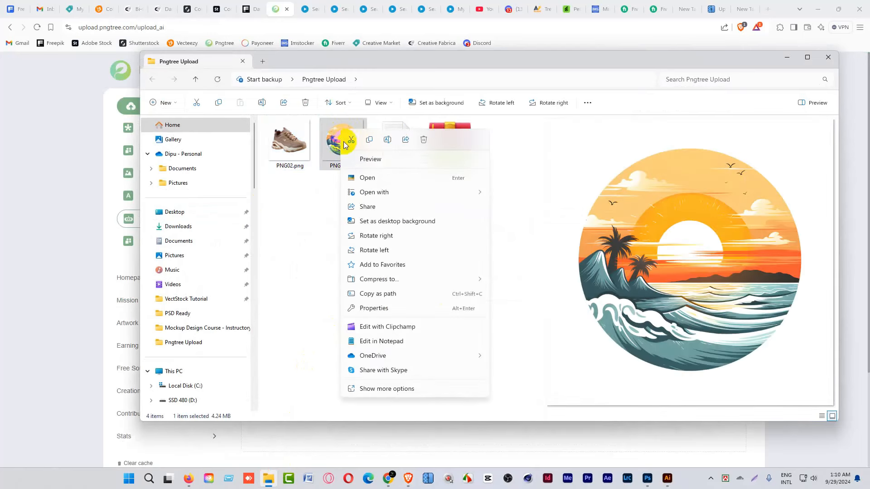
{"action": "left_click", "coordinate": [413, 385]}
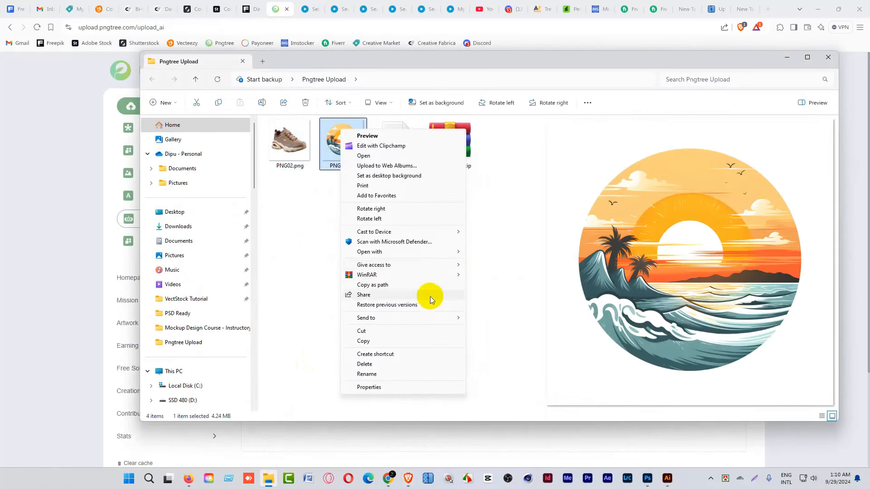
{"action": "mouse_move", "coordinate": [432, 319]}
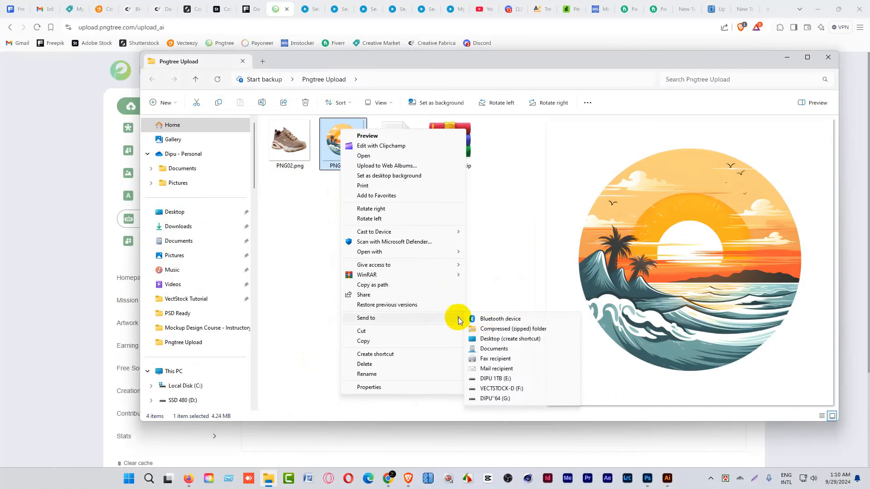
{"action": "left_click", "coordinate": [506, 329]}
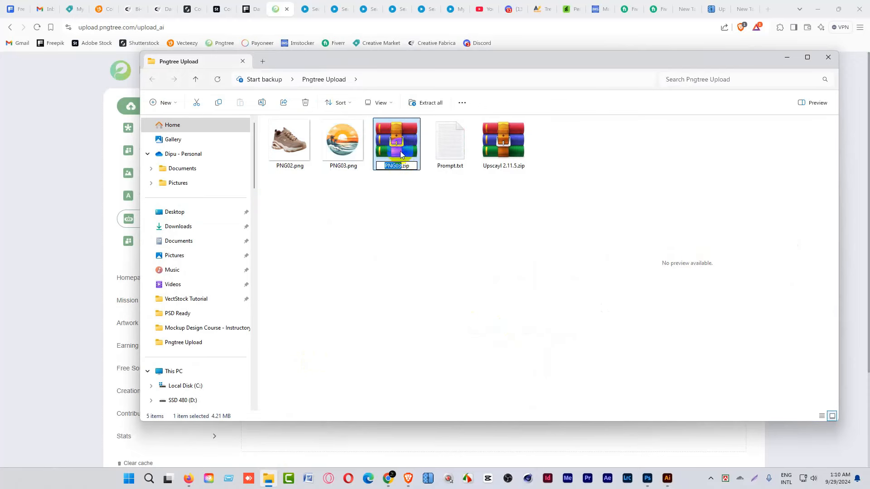
Compress PNG02.png into its own zip archive in the Pngtree Upload folder, keeping the suggested name PNG02.zip.
{"action": "left_click", "coordinate": [390, 202]}
{"action": "left_click", "coordinate": [286, 140]}
{"action": "right_click", "coordinate": [286, 139]}
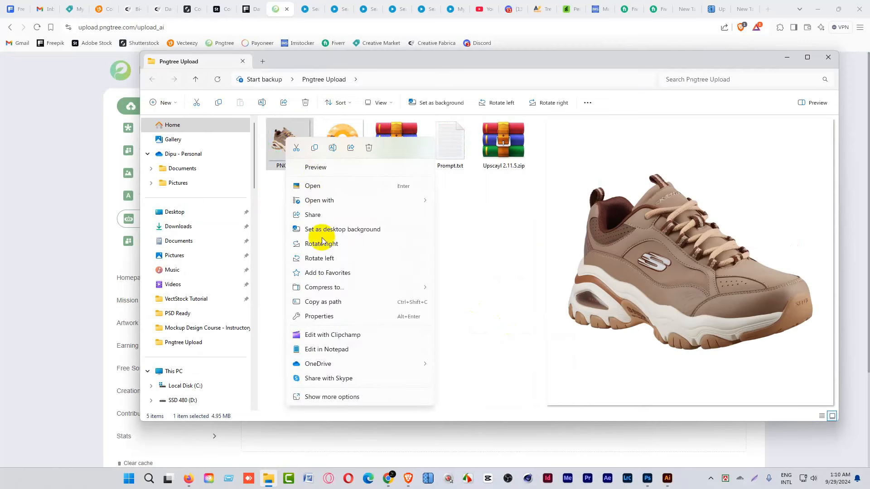
{"action": "left_click", "coordinate": [342, 396]}
{"action": "mouse_move", "coordinate": [375, 330]}
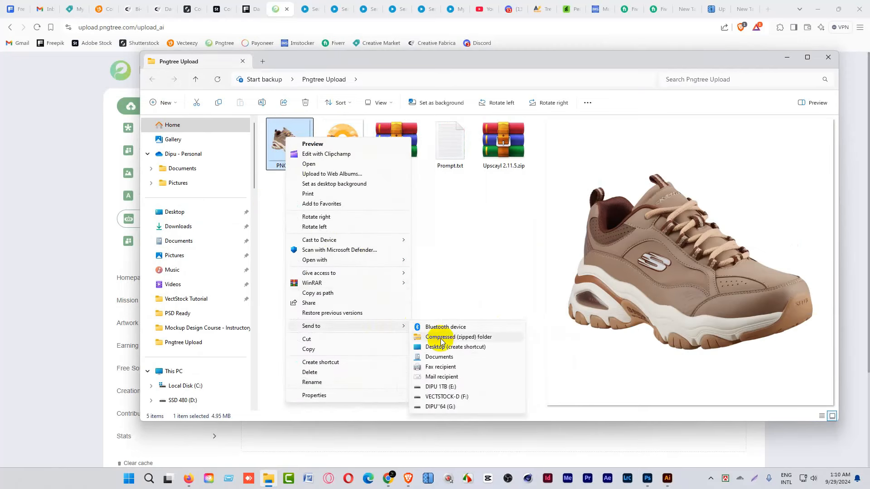
{"action": "left_click", "coordinate": [445, 339]}
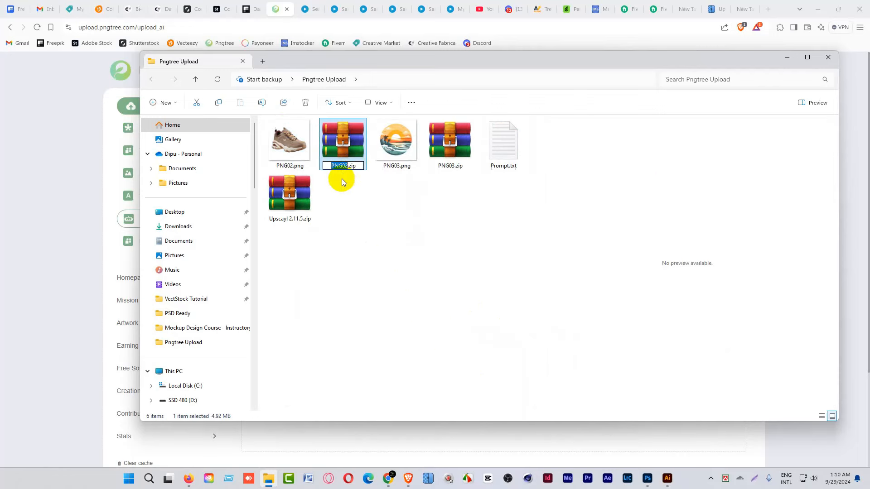
{"action": "left_click", "coordinate": [379, 209]}
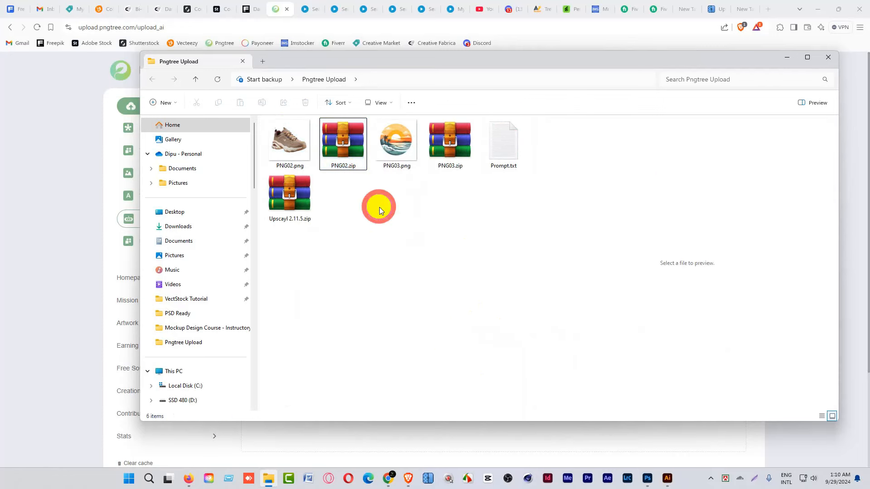
Return to the Pngtree upload page, add PNG02.zip and PNG03.zip from Desktop > Pngtree Upload, and start uploading them.
{"action": "left_click", "coordinate": [449, 446]}
{"action": "left_click", "coordinate": [495, 253]}
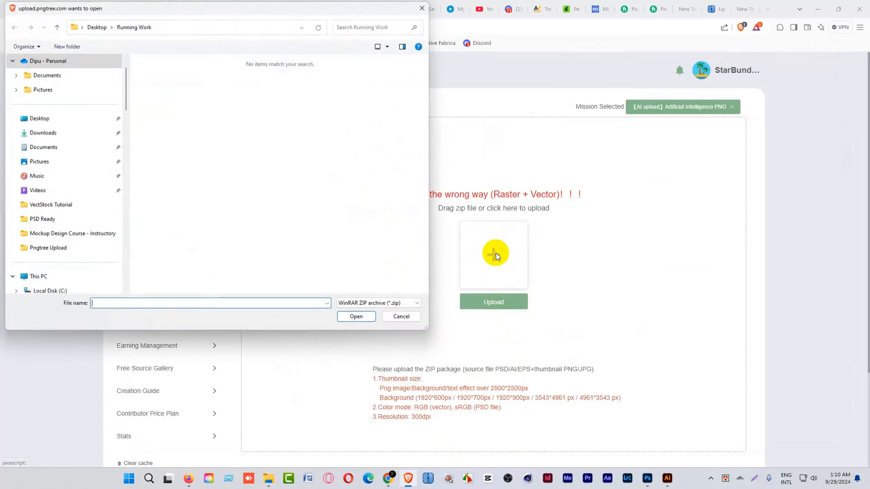
{"action": "left_click", "coordinate": [41, 117]}
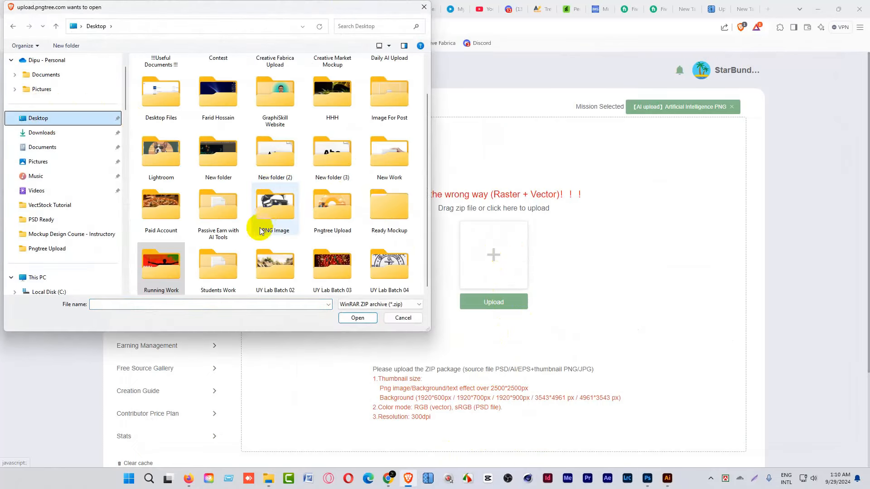
{"action": "double_click", "coordinate": [335, 208]}
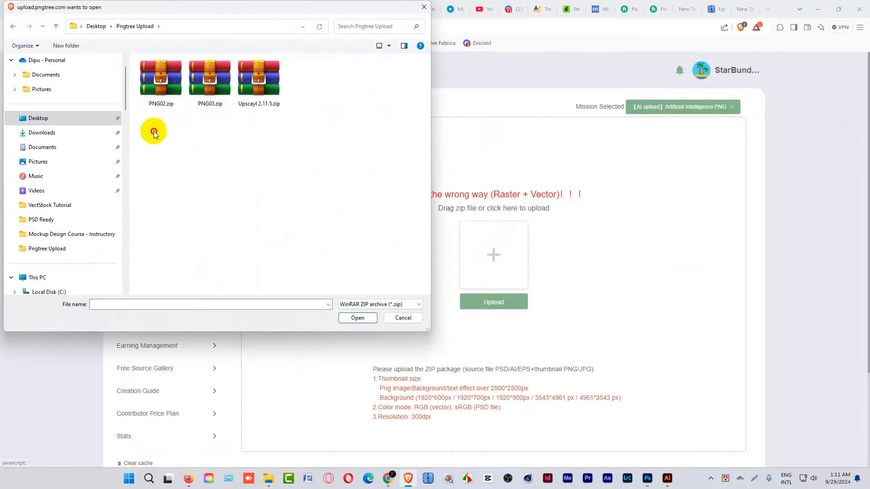
{"action": "left_click_drag", "start_coordinate": [153, 131], "coordinate": [229, 66]}
{"action": "left_click", "coordinate": [349, 317]}
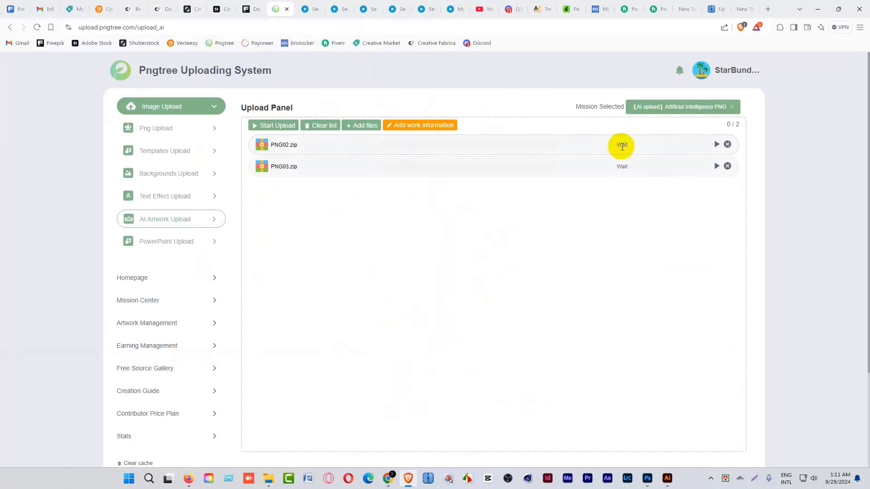
{"action": "left_click", "coordinate": [716, 144]}
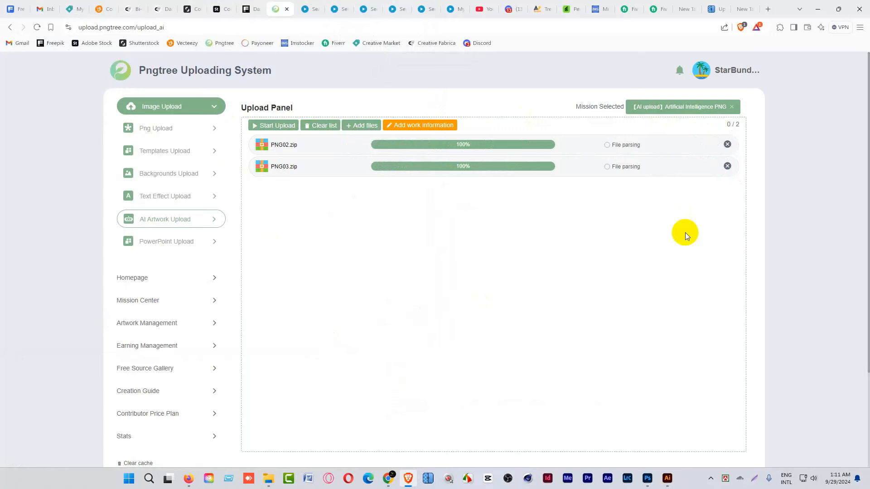
Open the page for adding work information to the uploaded files, and return to the upload panel.
{"action": "left_click", "coordinate": [423, 126]}
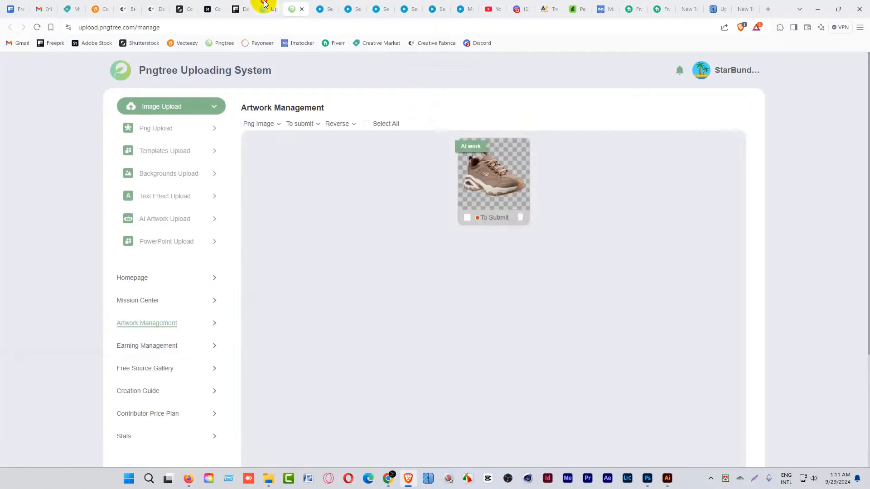
{"action": "left_click", "coordinate": [265, 4]}
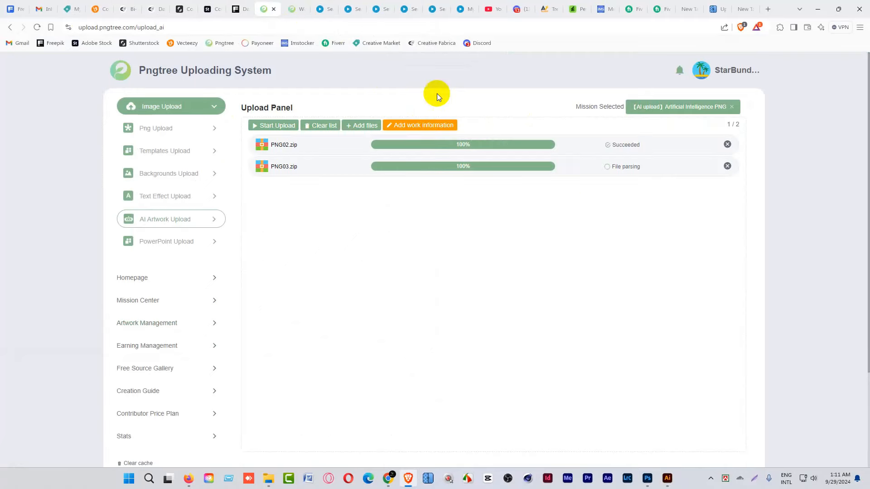
{"action": "left_click", "coordinate": [683, 110]}
{"action": "left_click", "coordinate": [227, 128]}
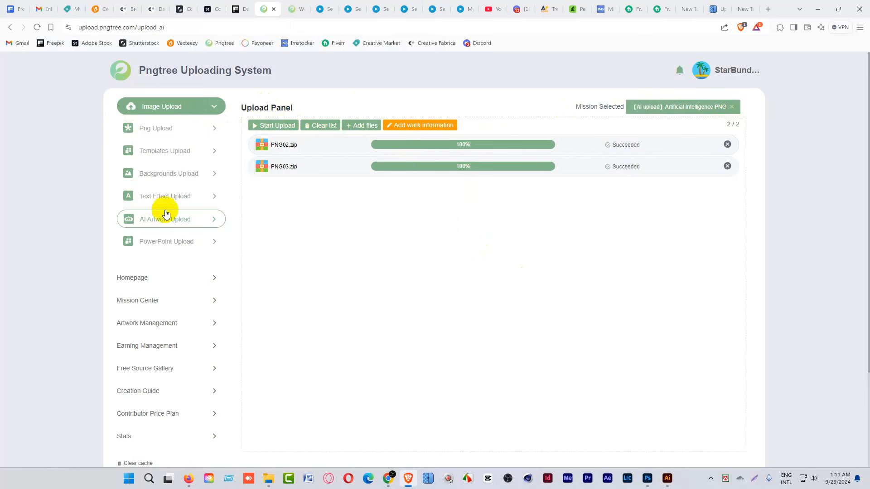
Compare the PNG and AI artwork upload pages and examine the AI artwork requirements for PNG image and background thumbnail sizes.
{"action": "left_click", "coordinate": [151, 219]}
{"action": "left_click", "coordinate": [154, 126]}
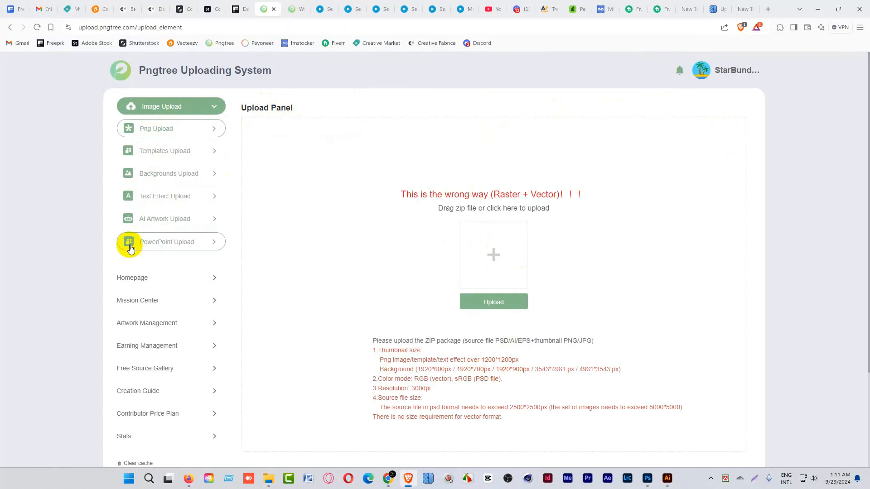
{"action": "left_click", "coordinate": [155, 219]}
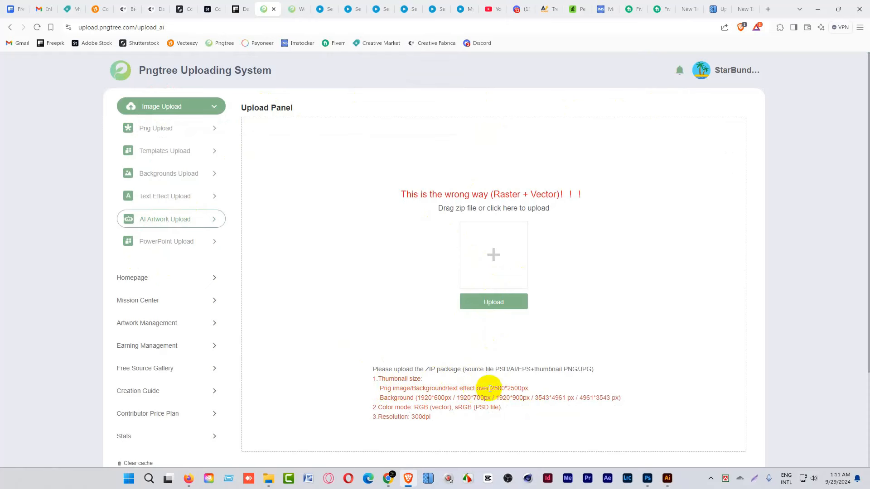
{"action": "left_click_drag", "start_coordinate": [490, 388], "coordinate": [528, 387]}
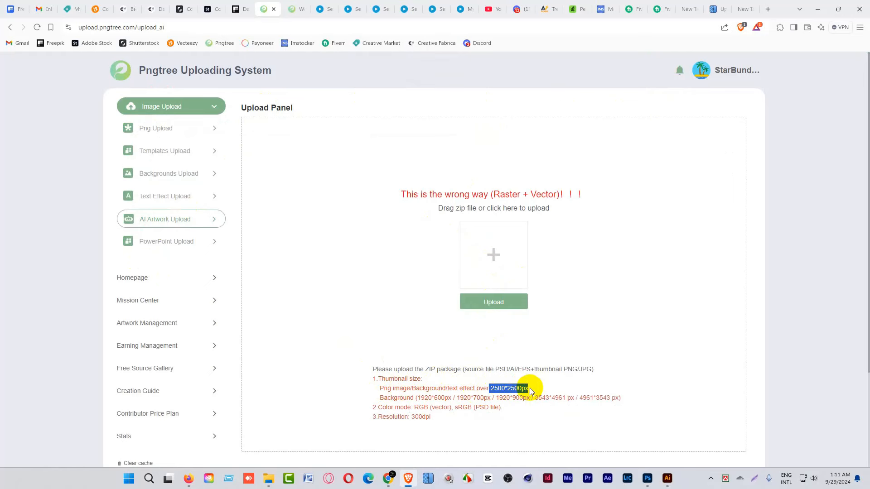
{"action": "scroll", "coordinate": [542, 381], "scroll_direction": "down", "scroll_amount": 1}
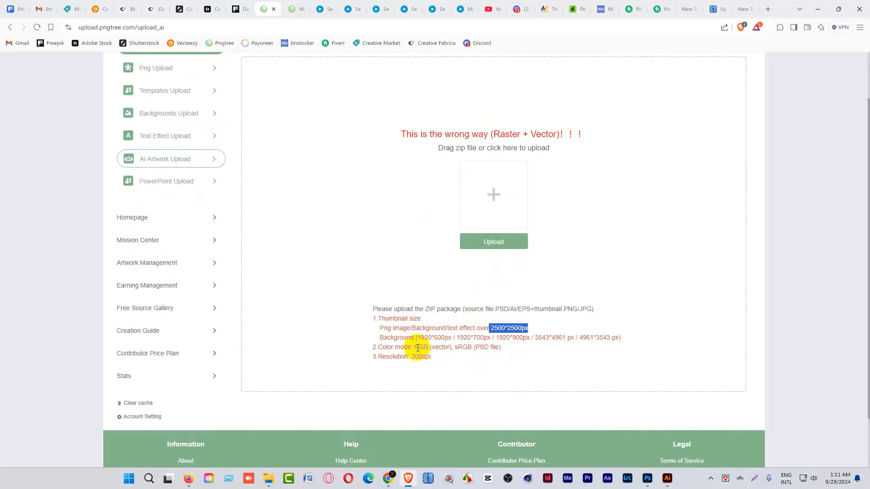
{"action": "left_click_drag", "start_coordinate": [380, 337], "coordinate": [631, 337]}
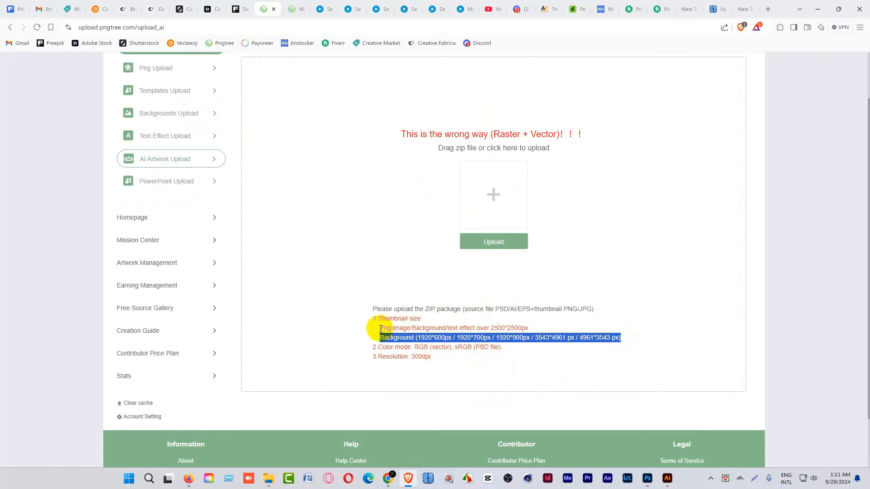
{"action": "left_click_drag", "start_coordinate": [379, 327], "coordinate": [533, 328]}
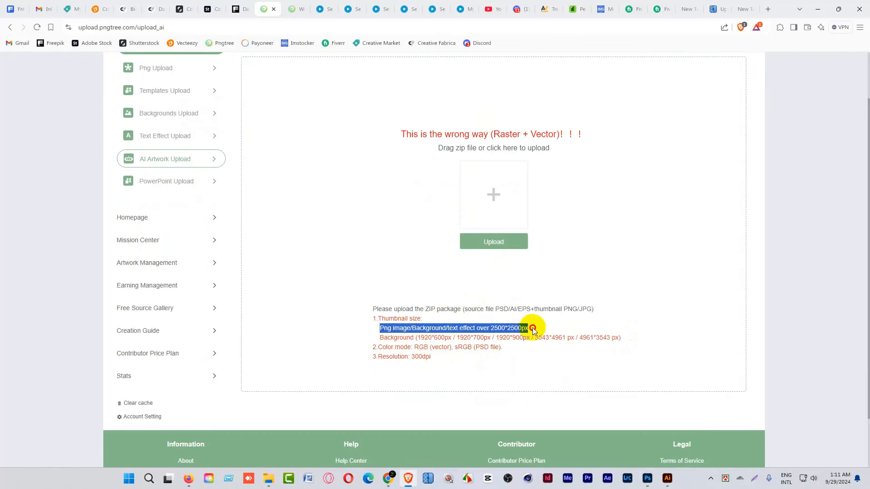
{"action": "scroll", "coordinate": [532, 328], "scroll_direction": "up", "scroll_amount": 3}
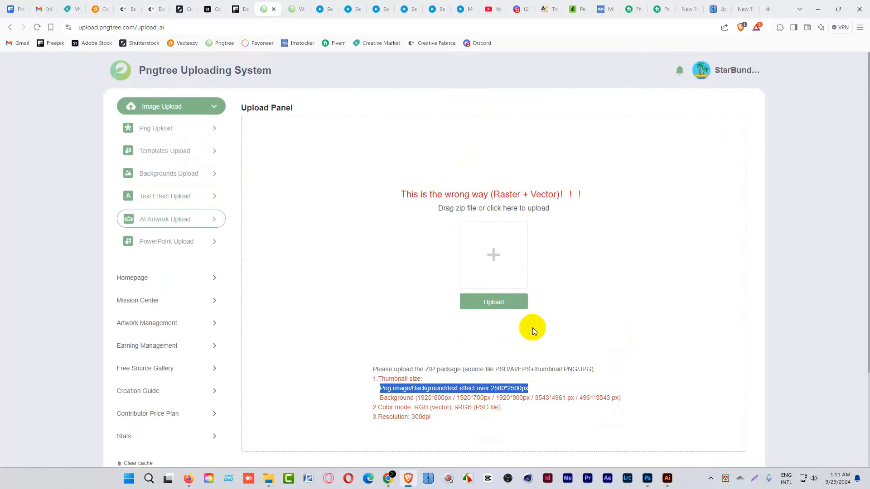
Refresh the Artwork Management page, and select the sunset artwork and open its work details.
{"action": "left_click", "coordinate": [293, 5]}
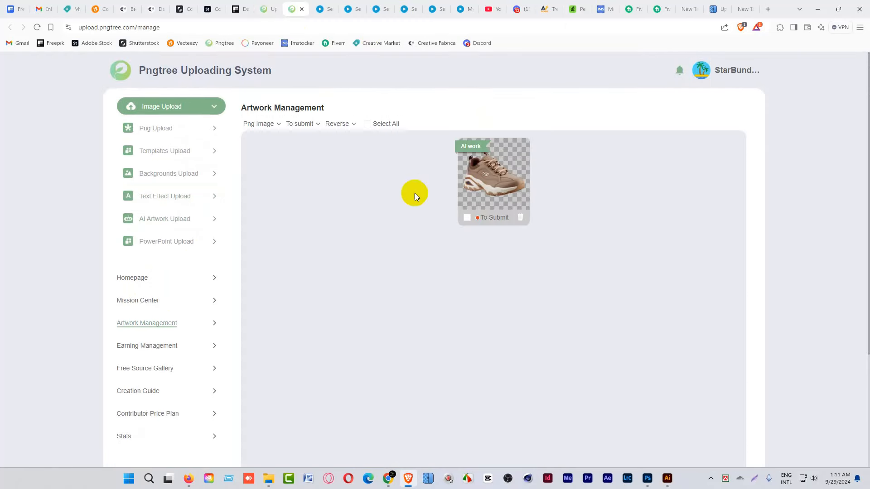
{"action": "left_click", "coordinate": [37, 27]}
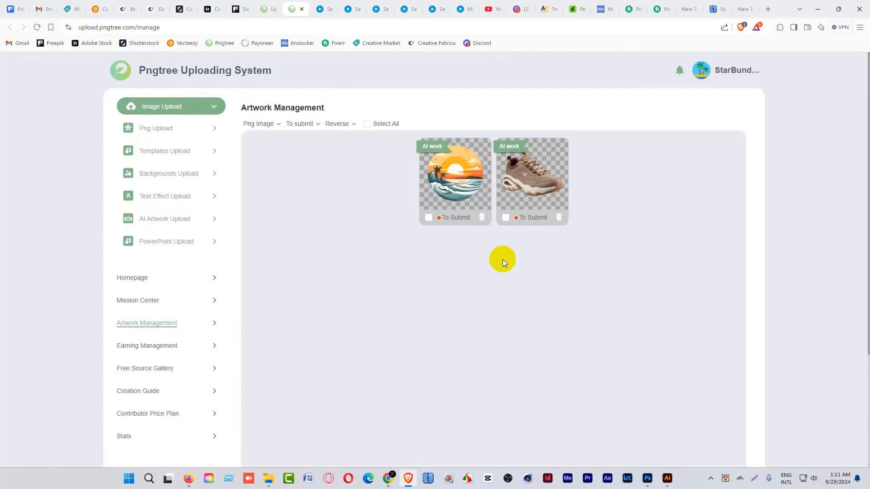
{"action": "left_click", "coordinate": [428, 218]}
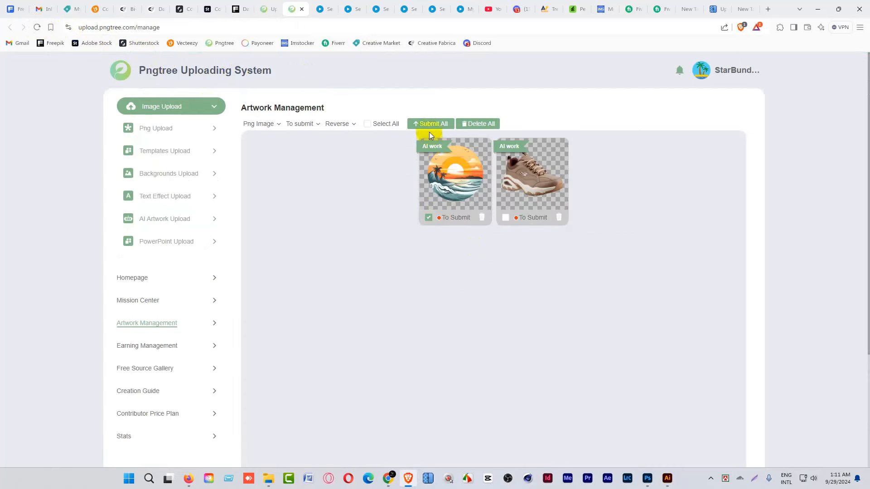
{"action": "left_click", "coordinate": [462, 181]}
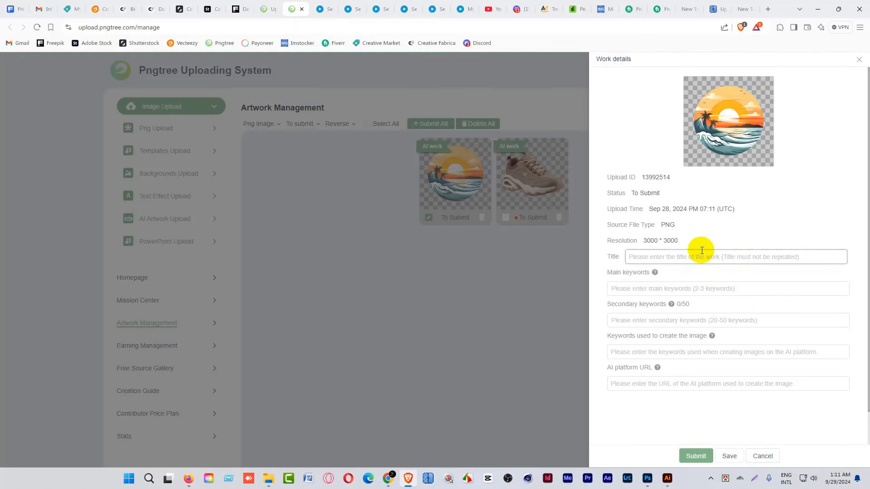
Enter "Summer t-shirt elements" as the title of the sunset artwork.
{"action": "scroll", "coordinate": [666, 335], "scroll_direction": "down", "scroll_amount": 2}
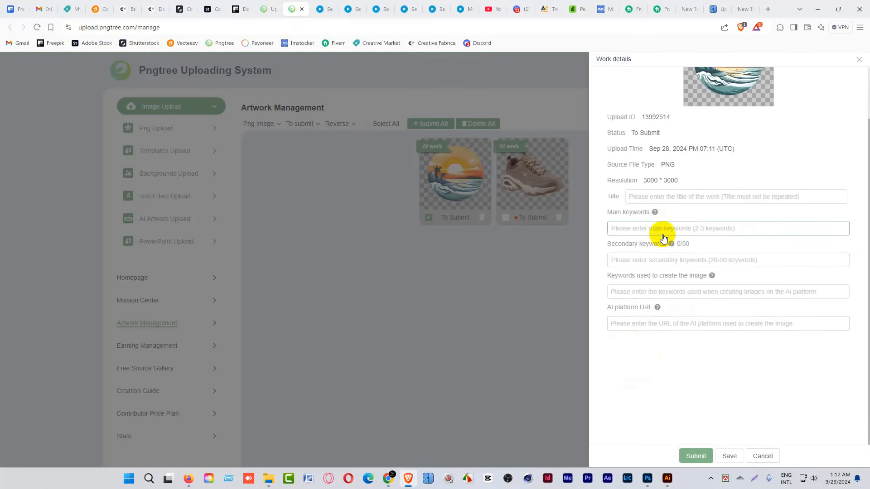
{"action": "scroll", "coordinate": [666, 234], "scroll_direction": "up", "scroll_amount": 2}
{"action": "left_click", "coordinate": [657, 257]}
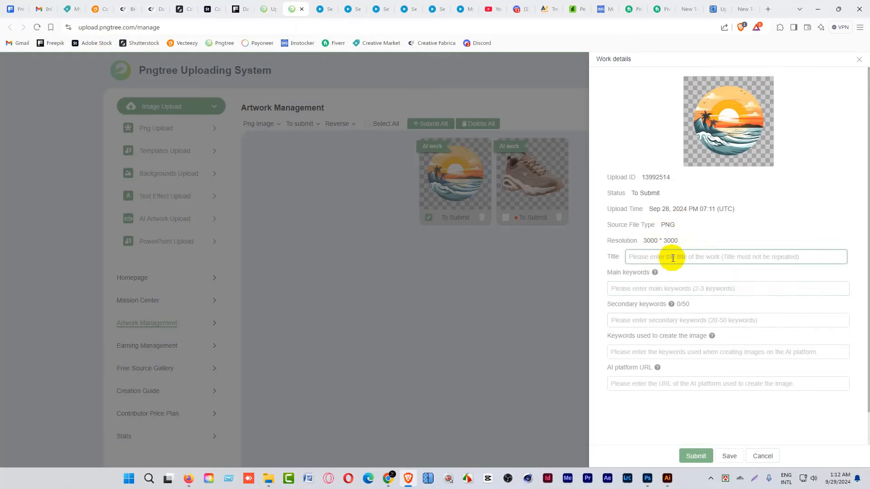
{"action": "type", "text": "Summer t-shirt elements"}
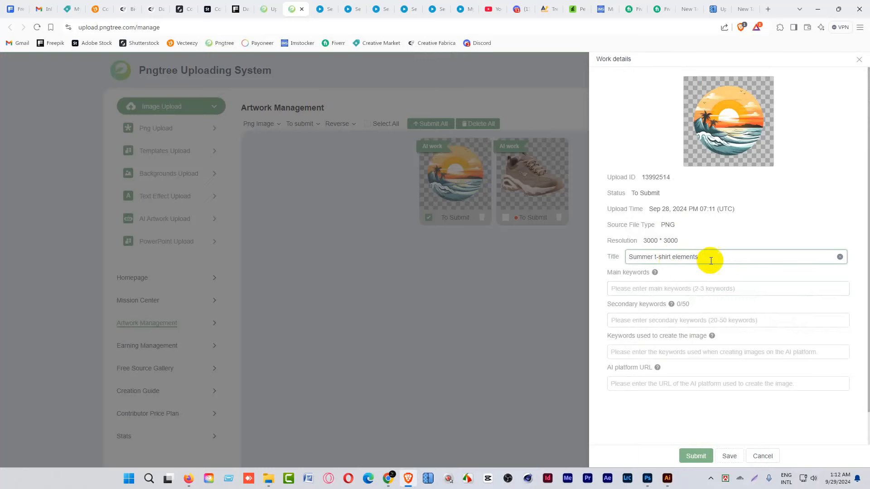
Add "t-shirt design" and "summer" as the main keywords of the sunset artwork.
{"action": "left_click", "coordinate": [680, 289]}
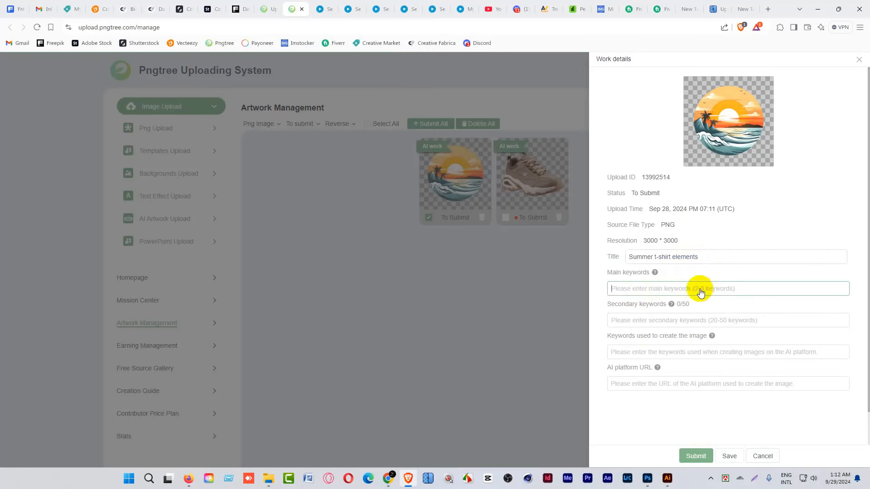
{"action": "type", "text": "t-sh"}
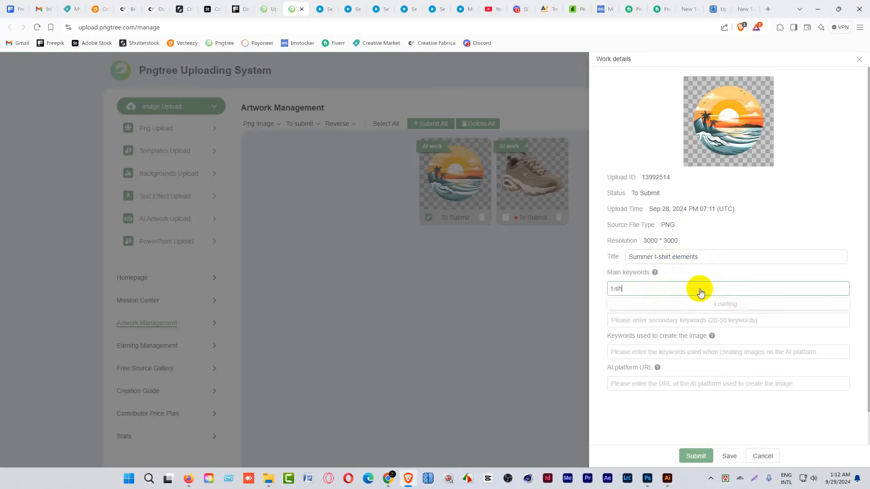
{"action": "type", "text": "irt design"}
{"action": "key", "text": "Return"}
{"action": "type", "text": "su"}
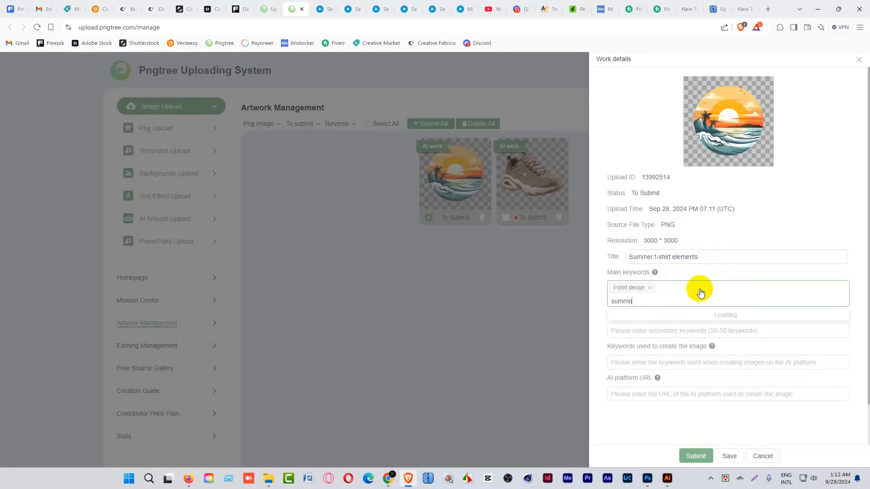
{"action": "type", "text": "mmer"}
{"action": "key", "text": "Return"}
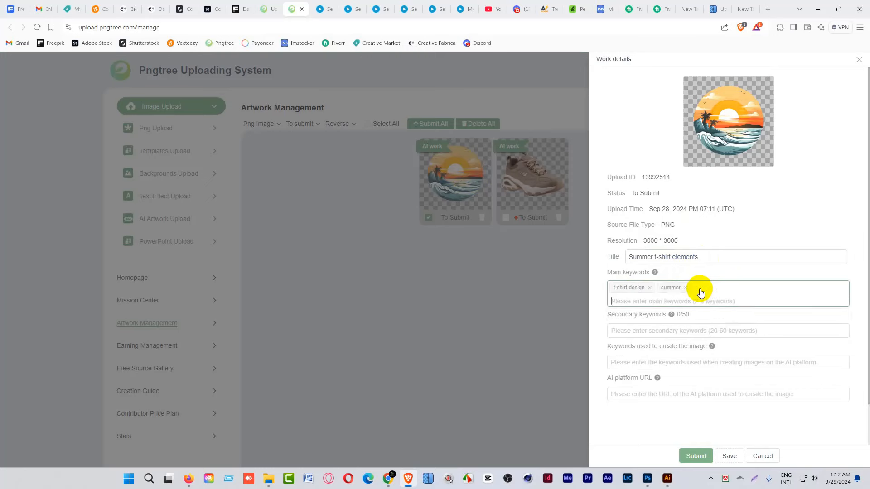
Add "summer t-shirt" as the third main keyword of the sunset artwork.
{"action": "type", "text": "summe"}
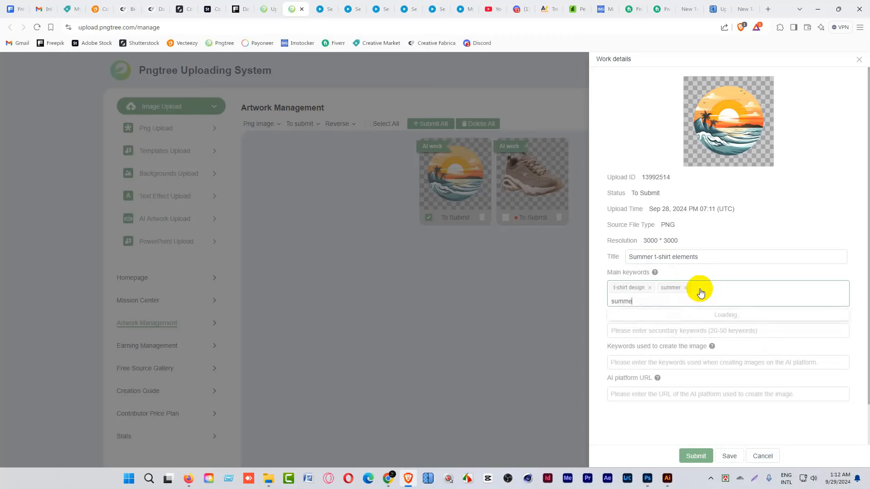
{"action": "type", "text": "r t-shirt"}
{"action": "key", "text": "Return"}
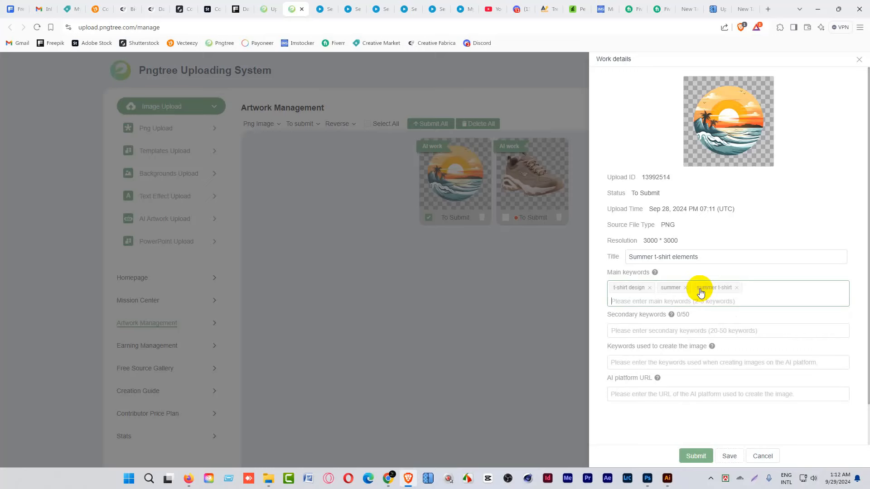
Get more secondary keyword recommendations by selecting the first three similar works, and add all the main keyword suggestions.
{"action": "left_click", "coordinate": [645, 330]}
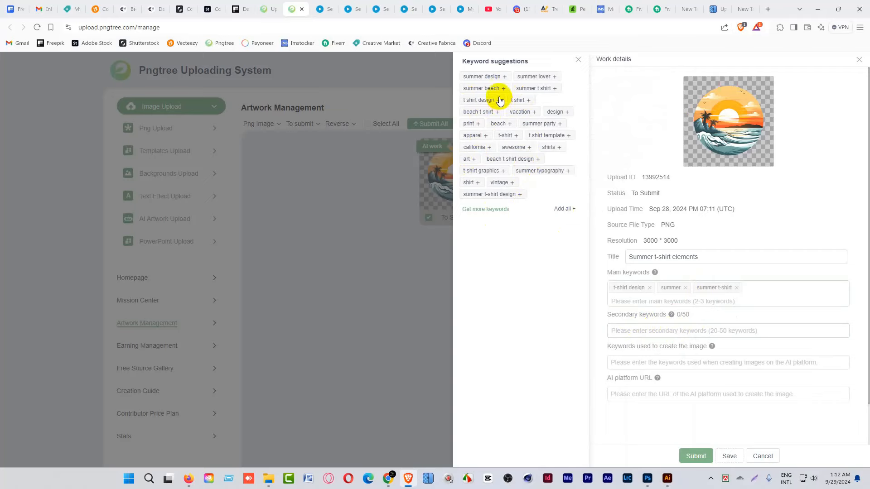
{"action": "left_click", "coordinate": [488, 210]}
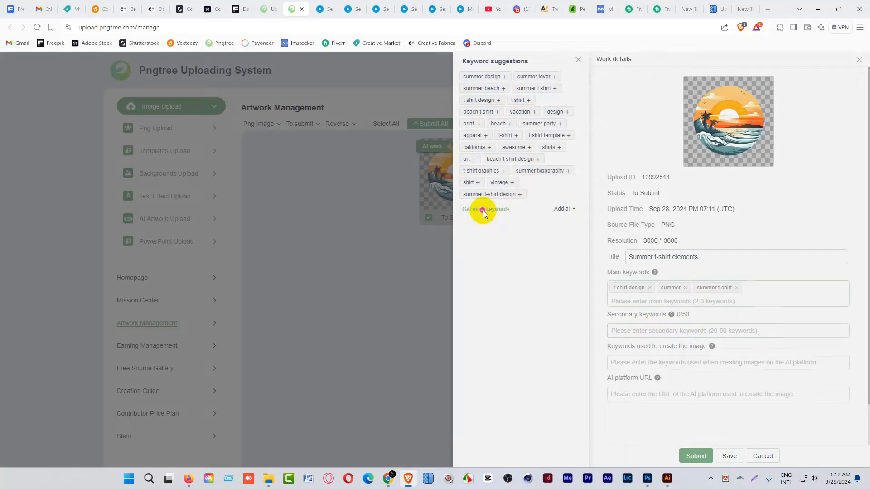
{"action": "left_click", "coordinate": [95, 158]}
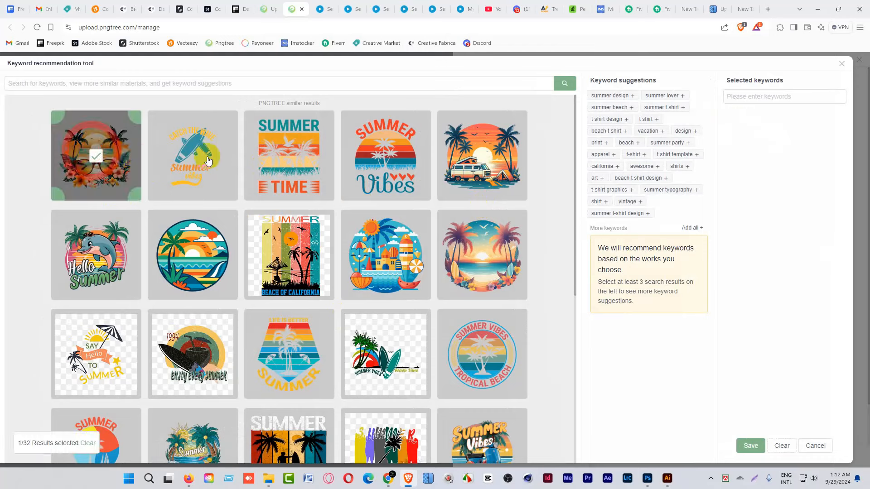
{"action": "left_click", "coordinate": [213, 156]}
{"action": "left_click", "coordinate": [312, 148]}
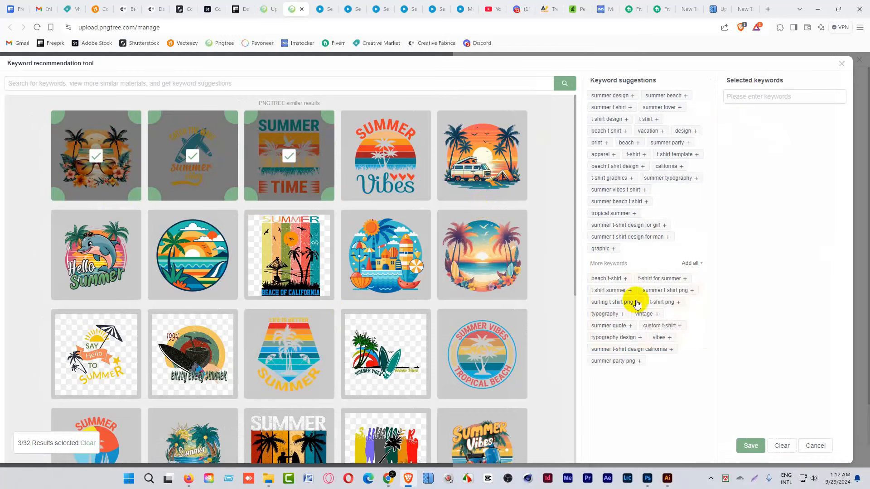
{"action": "left_click", "coordinate": [689, 263]}
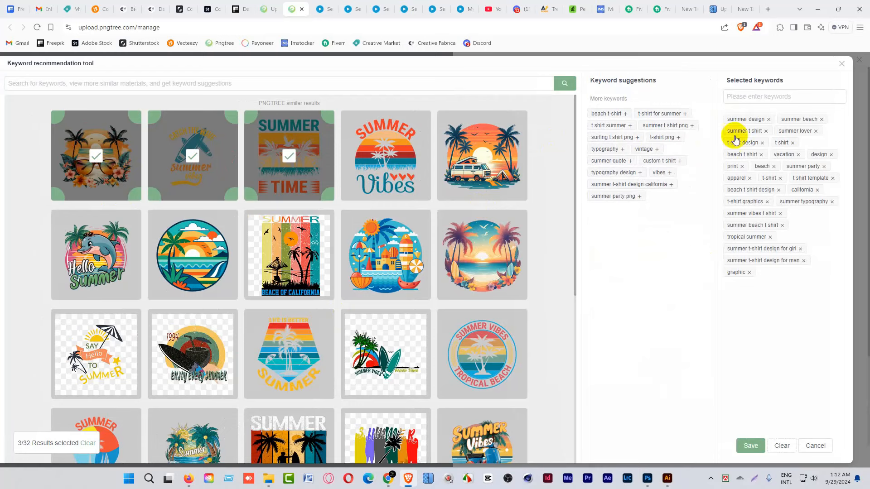
Add every keyword listed under More keywords to the selection, including "beach t-shirt", "vintage", "typography", "custom t-shirt" and "vibes".
{"action": "left_click", "coordinate": [608, 115]}
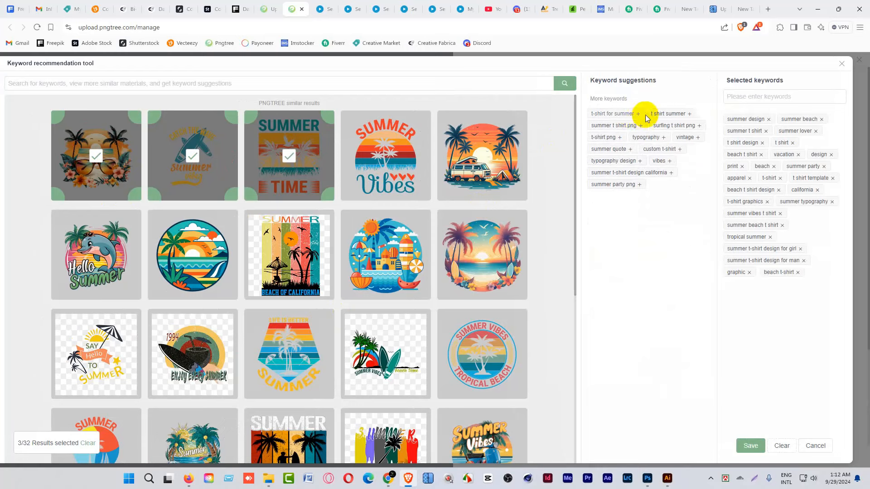
{"action": "left_click", "coordinate": [652, 115]}
{"action": "left_click", "coordinate": [641, 137]}
{"action": "left_click", "coordinate": [622, 137]}
{"action": "left_click", "coordinate": [613, 131]}
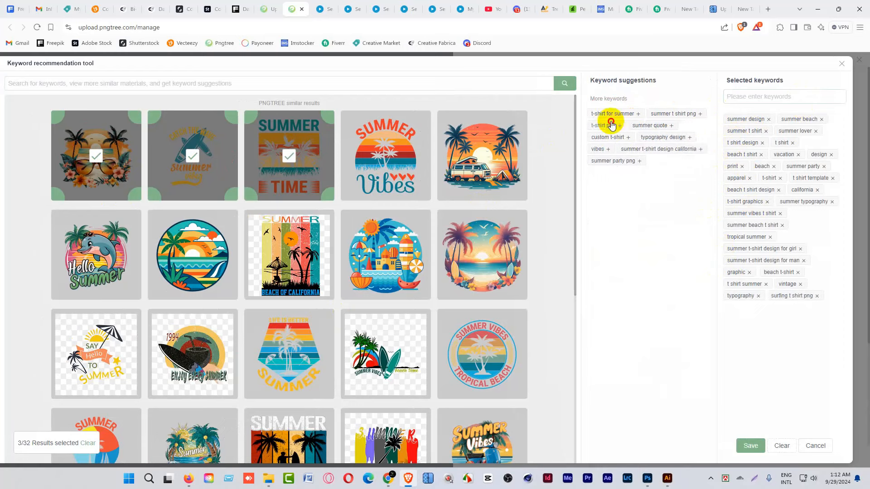
{"action": "left_click", "coordinate": [609, 124]}
{"action": "left_click", "coordinate": [608, 113]}
{"action": "left_click", "coordinate": [617, 114]}
{"action": "left_click", "coordinate": [617, 127]}
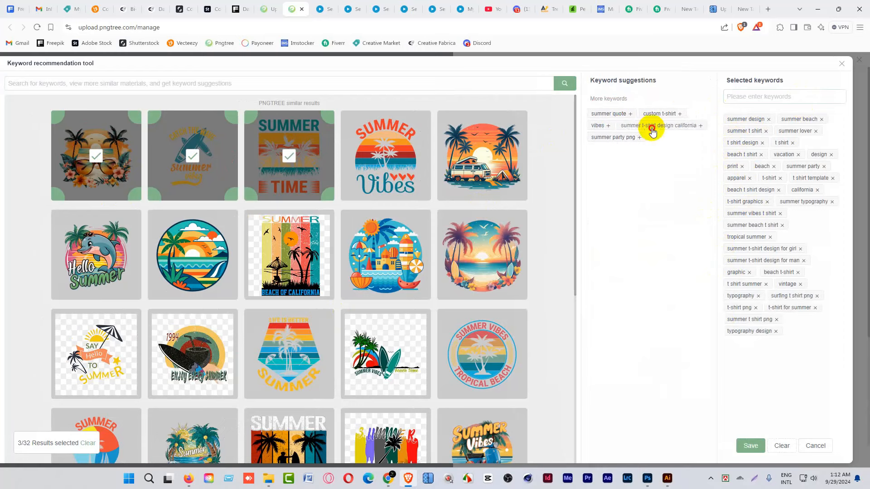
{"action": "left_click", "coordinate": [652, 125]}
{"action": "left_click", "coordinate": [626, 113]}
{"action": "left_click", "coordinate": [625, 114]}
{"action": "left_click", "coordinate": [619, 115]}
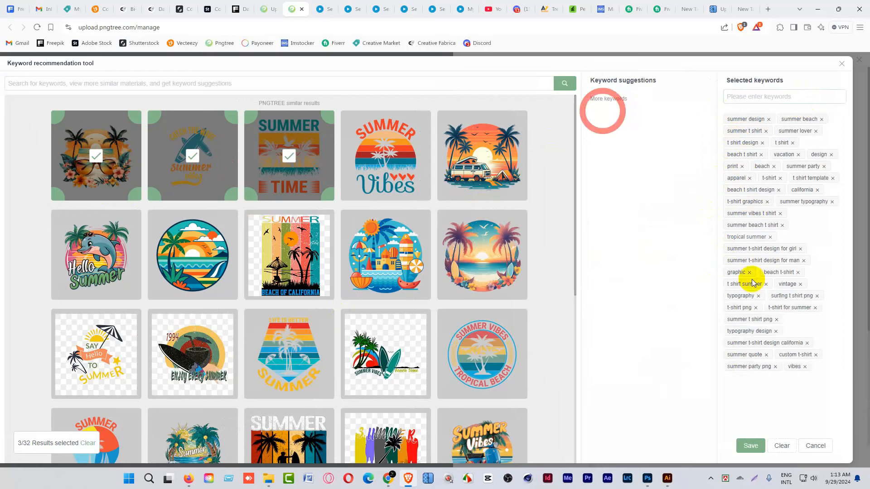
Save the selected keywords and add all the remaining suggestions to fill the sunset artwork's secondary keywords.
{"action": "left_click", "coordinate": [749, 444]}
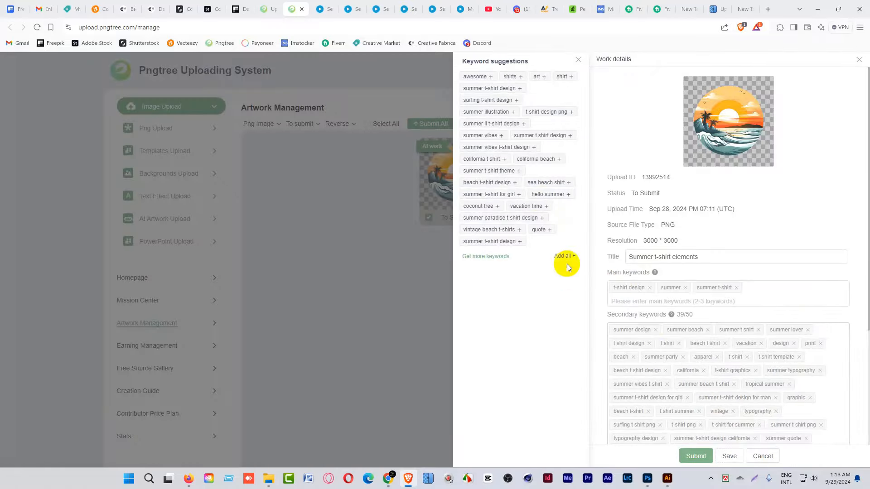
{"action": "left_click", "coordinate": [565, 257]}
{"action": "scroll", "coordinate": [708, 335], "scroll_direction": "down", "scroll_amount": 4}
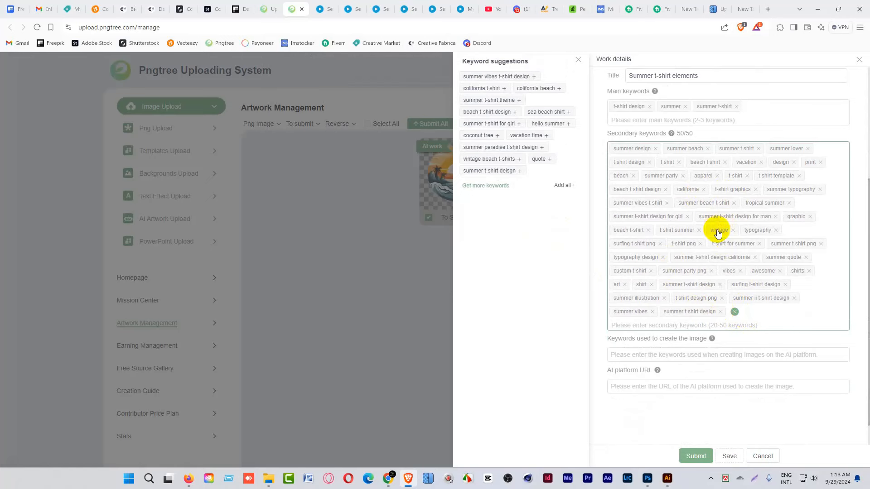
Open Prompt.txt from the Pngtree Upload folder and copy the summer artwork prompt.
{"action": "scroll", "coordinate": [713, 229], "scroll_direction": "down", "scroll_amount": 2}
{"action": "left_click", "coordinate": [637, 295]}
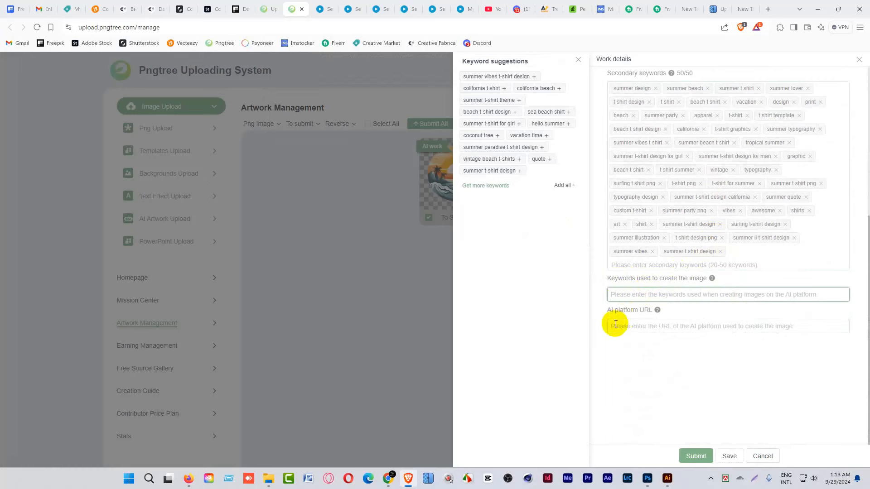
{"action": "left_click", "coordinate": [268, 479]}
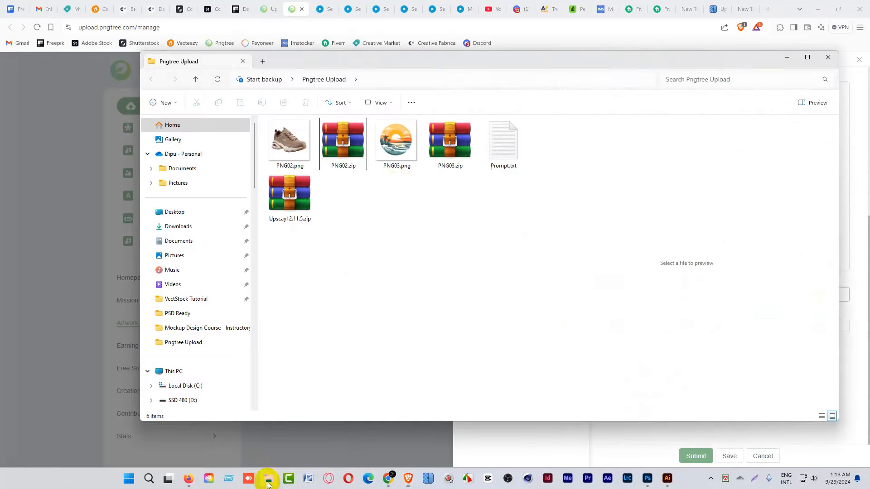
{"action": "left_click", "coordinate": [505, 151]}
{"action": "double_click", "coordinate": [504, 151]}
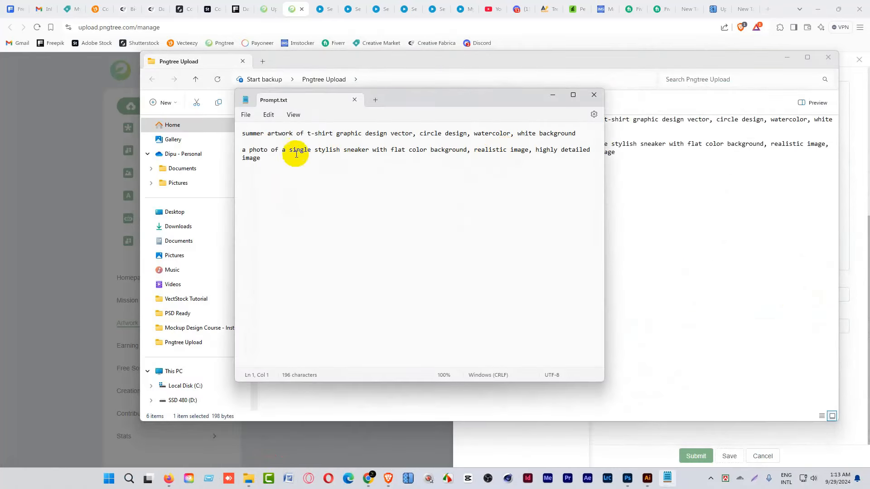
{"action": "left_click_drag", "start_coordinate": [242, 135], "coordinate": [579, 138]}
{"action": "key", "text": "ctrl+c"}
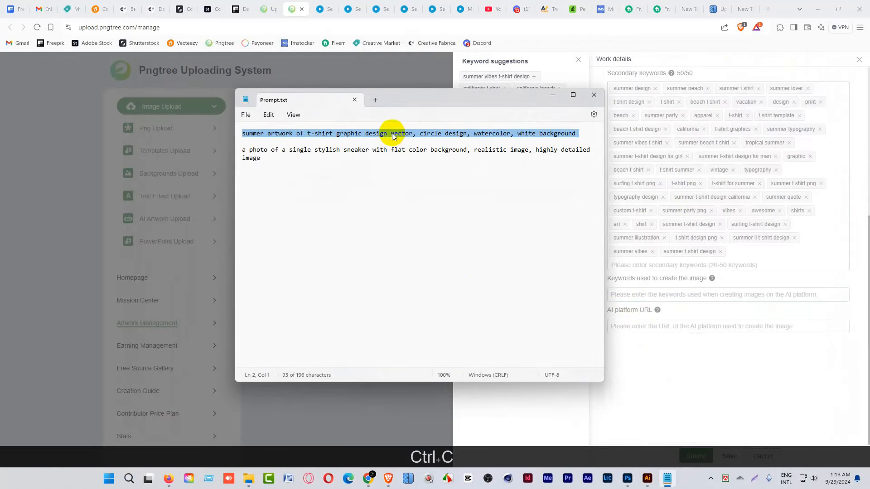
Paste the summer prompt as the keywords used to create the image and enter "midjourney.com" as the AI platform URL.
{"action": "left_click", "coordinate": [552, 95]}
{"action": "left_click", "coordinate": [673, 294]}
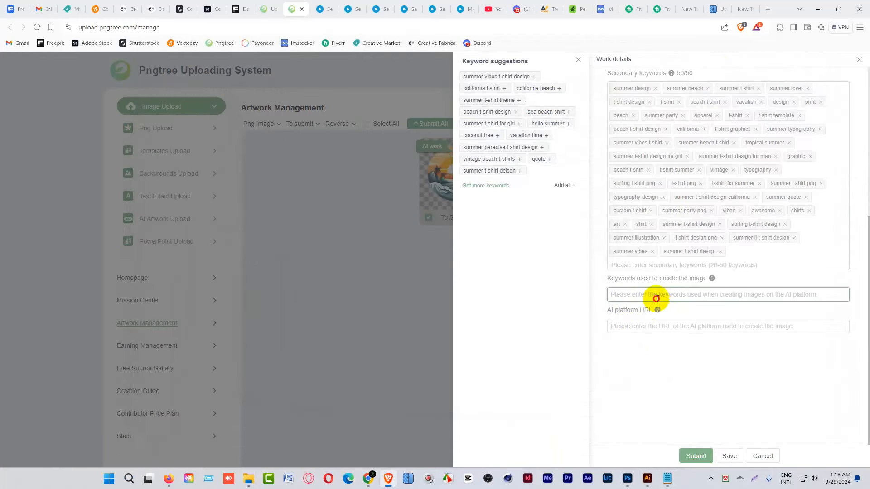
{"action": "key", "text": "ctrl+v"}
{"action": "left_click", "coordinate": [648, 327]}
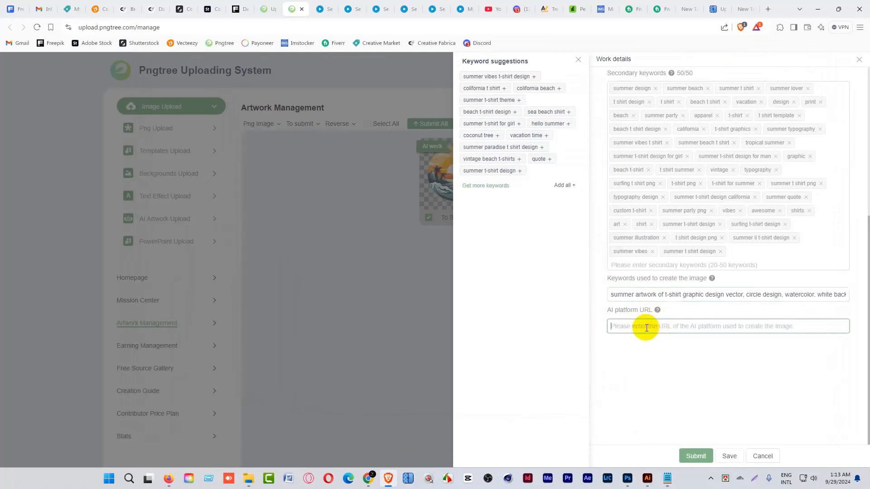
{"action": "type", "text": "midjourney.com"}
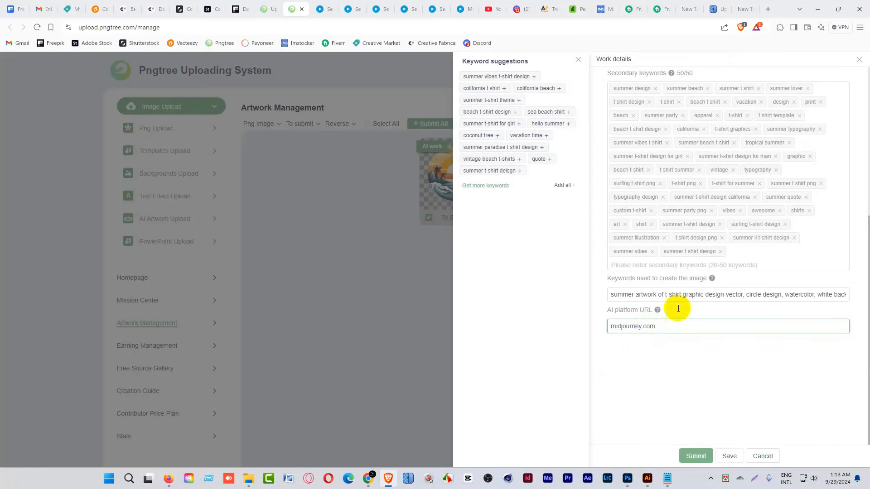
Try to submit the sunset artwork with its current title and keywords.
{"action": "scroll", "coordinate": [670, 317], "scroll_direction": "up", "scroll_amount": 5}
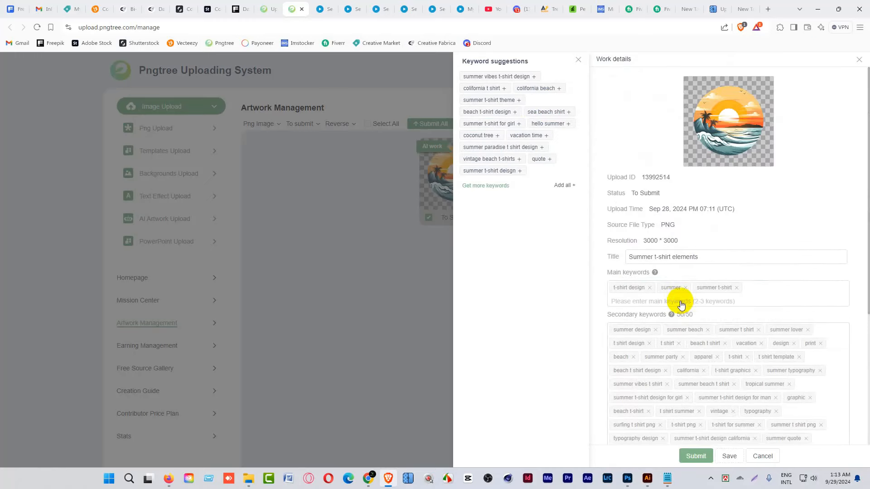
{"action": "left_click", "coordinate": [695, 456]}
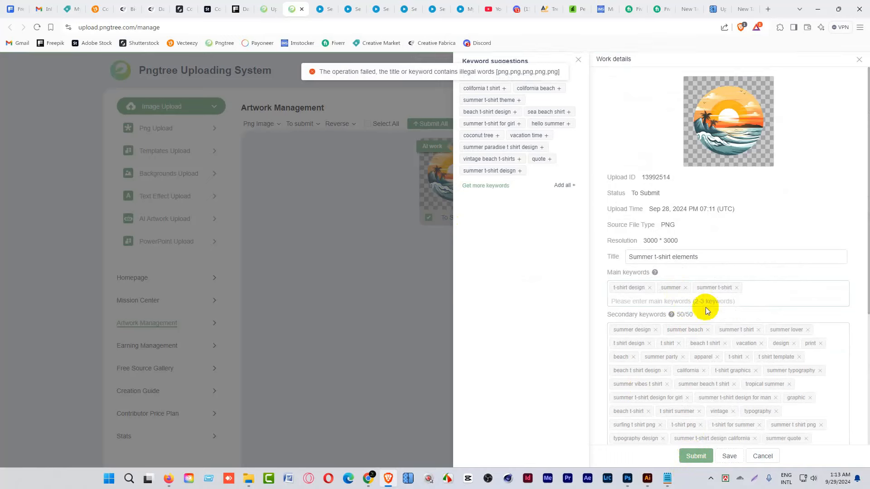
{"action": "scroll", "coordinate": [679, 317], "scroll_direction": "down", "scroll_amount": 2}
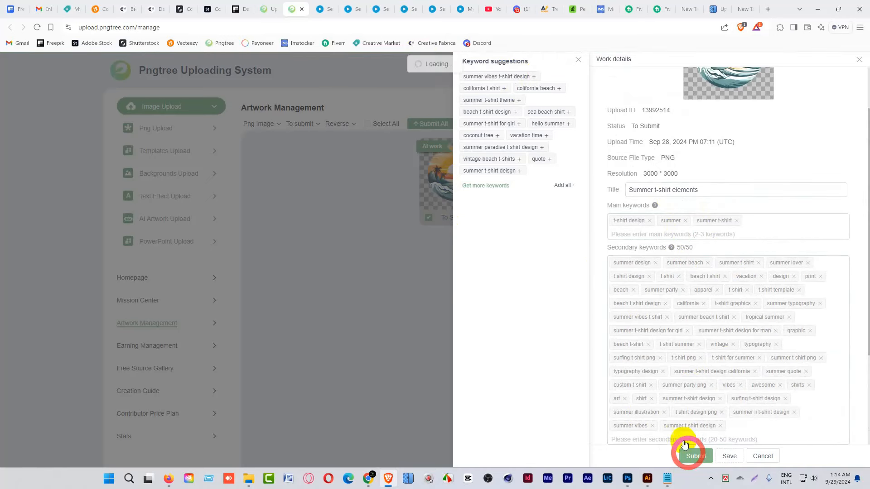
{"action": "left_click", "coordinate": [689, 454]}
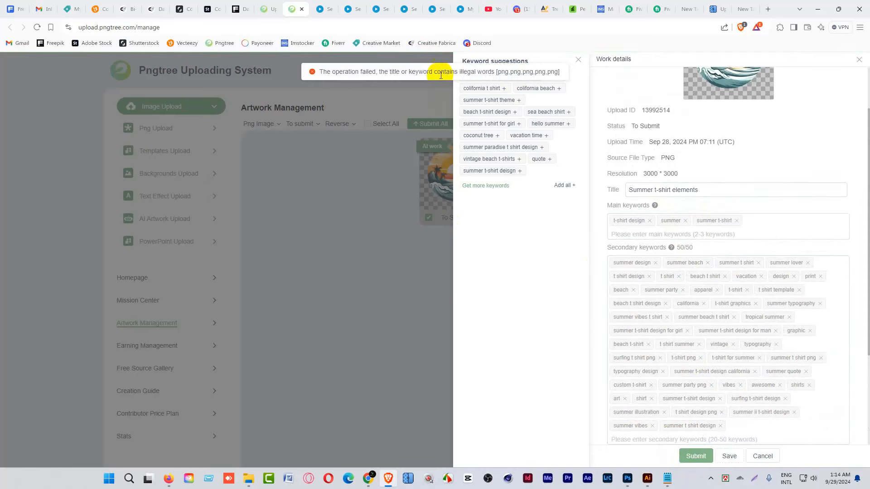
{"action": "left_click", "coordinate": [694, 456]}
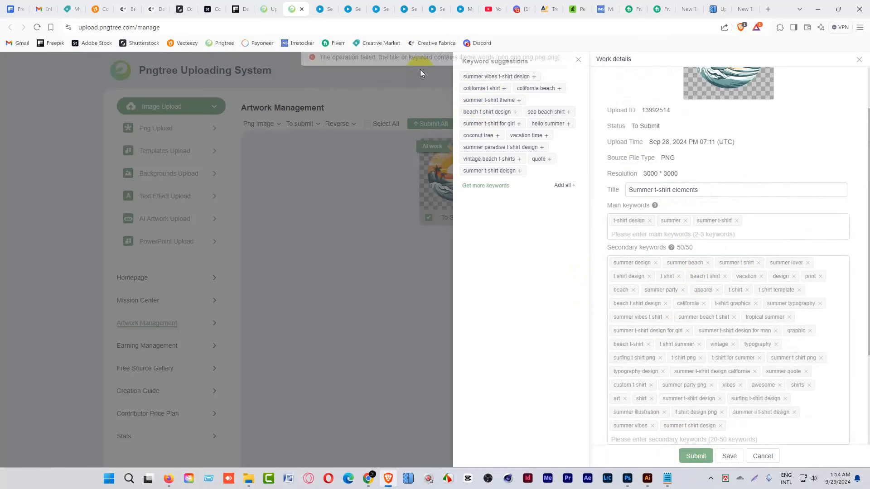
Remove the five secondary keywords containing "png" from the sunset artwork, and submit it.
{"action": "scroll", "coordinate": [726, 341], "scroll_direction": "down", "scroll_amount": 1}
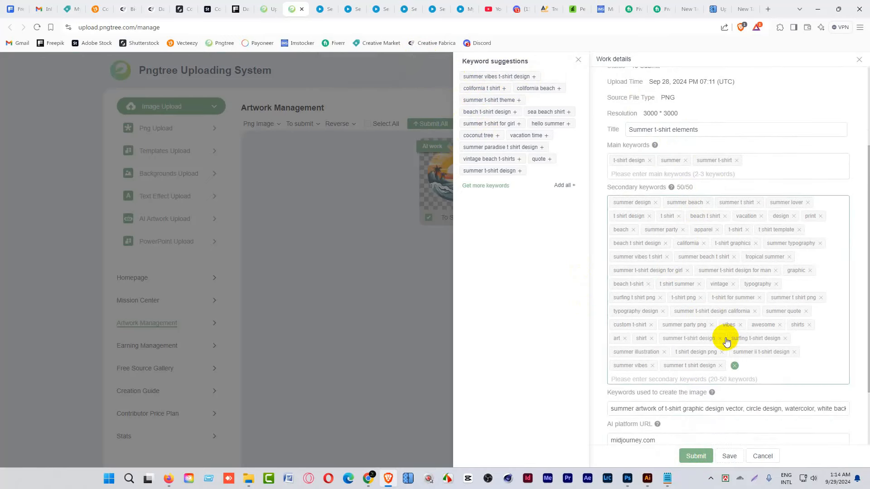
{"action": "left_click", "coordinate": [700, 298]}
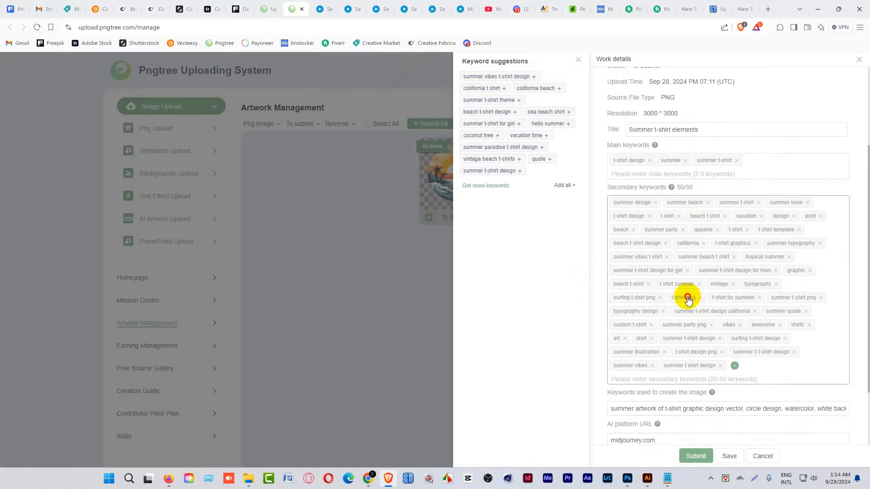
{"action": "left_click", "coordinate": [700, 299]}
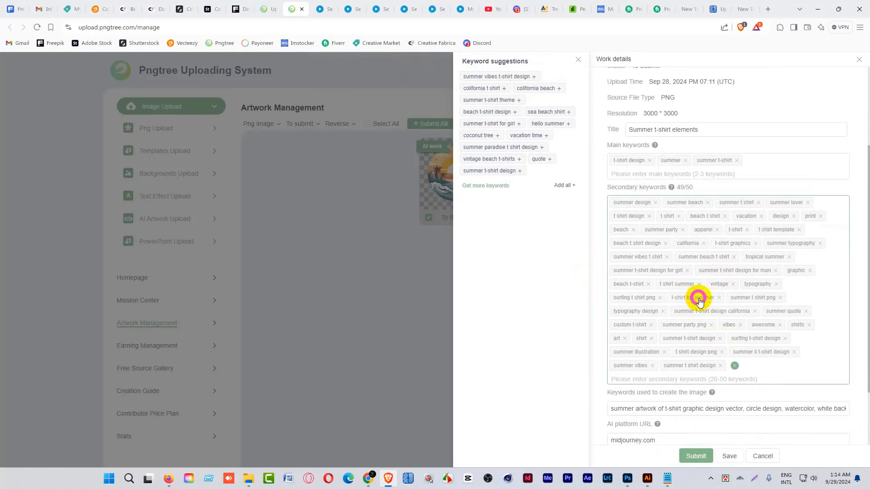
{"action": "left_click", "coordinate": [659, 299]}
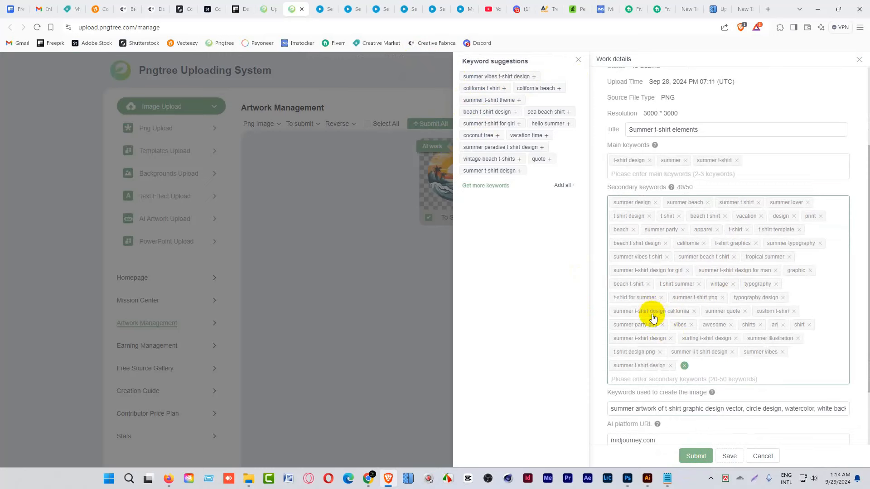
{"action": "left_click", "coordinate": [662, 325]}
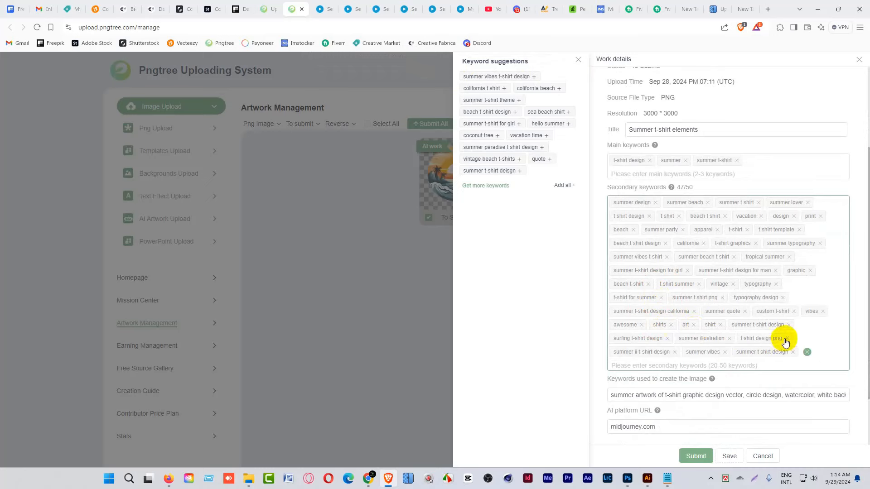
{"action": "left_click", "coordinate": [695, 456]}
{"action": "left_click", "coordinate": [787, 339]}
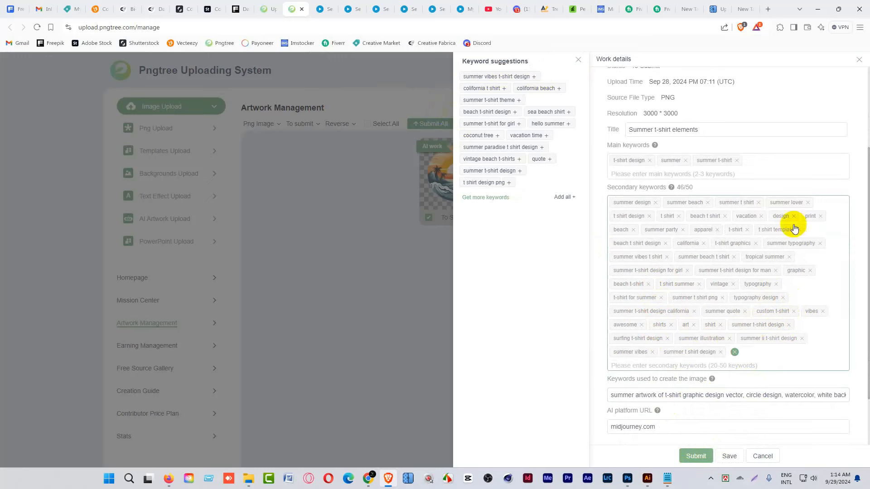
{"action": "left_click", "coordinate": [722, 297]}
{"action": "left_click", "coordinate": [693, 458]}
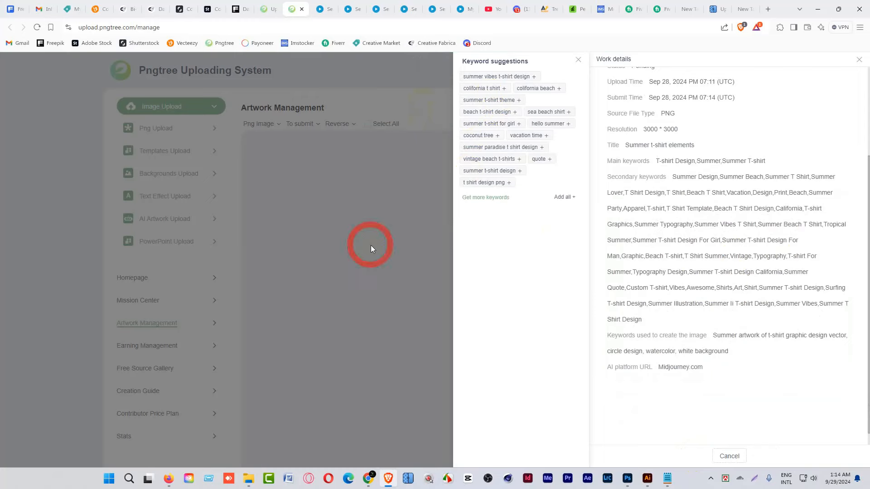
{"action": "left_click", "coordinate": [729, 456]}
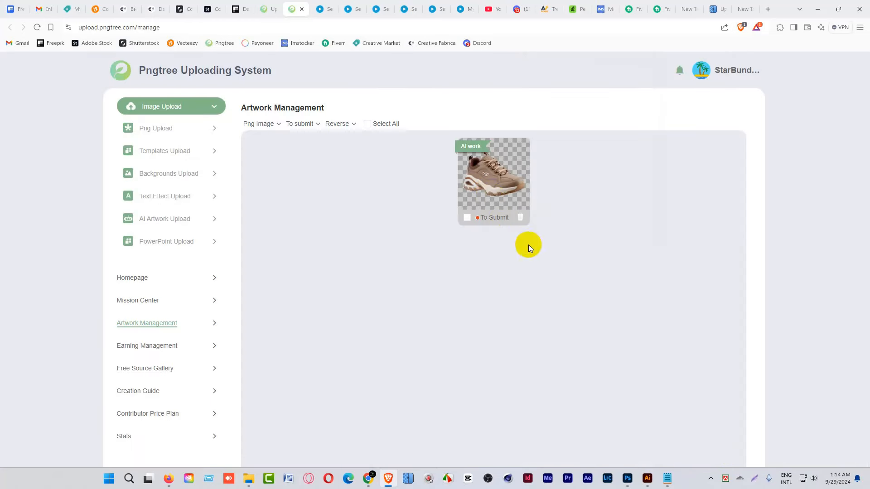
Open the sneaker artwork's details and copy the stylish sneaker prompt from Prompt.txt.
{"action": "left_click", "coordinate": [487, 168]}
{"action": "left_click", "coordinate": [669, 256]}
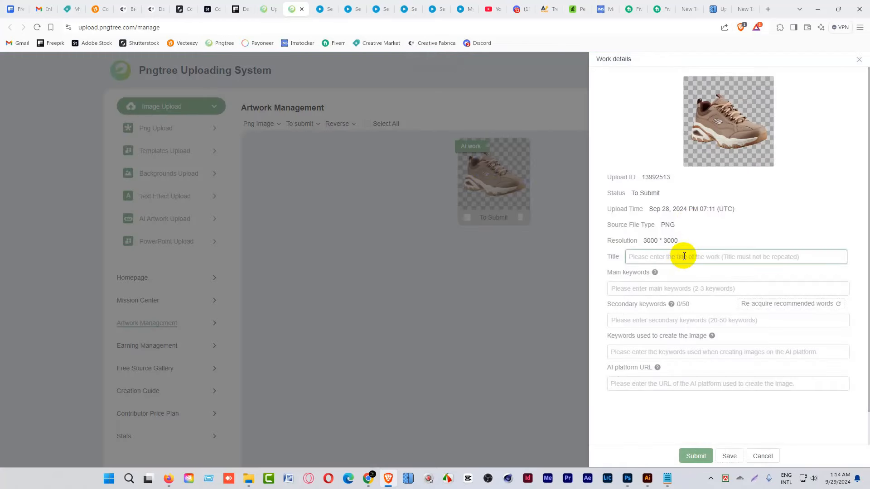
{"action": "left_click", "coordinate": [675, 469]}
{"action": "left_click_drag", "start_coordinate": [266, 159], "coordinate": [240, 151]}
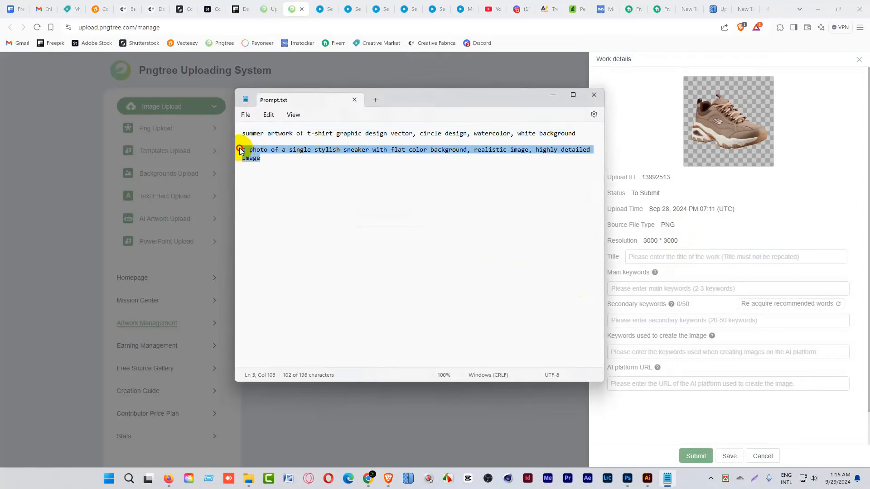
{"action": "key", "text": "ctrl+c"}
{"action": "left_click", "coordinate": [552, 94]}
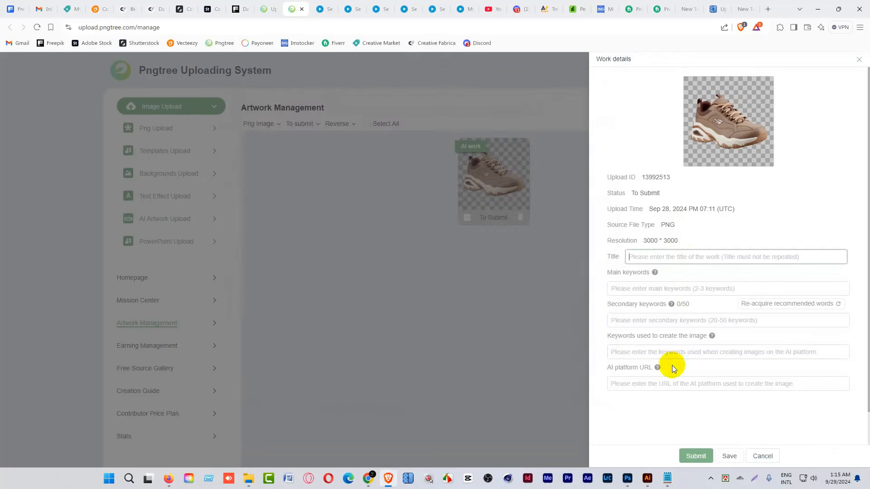
Paste the sneaker prompt as the keywords used to create the image and enter "midjourney.com" as the AI platform URL.
{"action": "left_click", "coordinate": [672, 353]}
{"action": "key", "text": "ctrl+v"}
{"action": "left_click", "coordinate": [672, 385]}
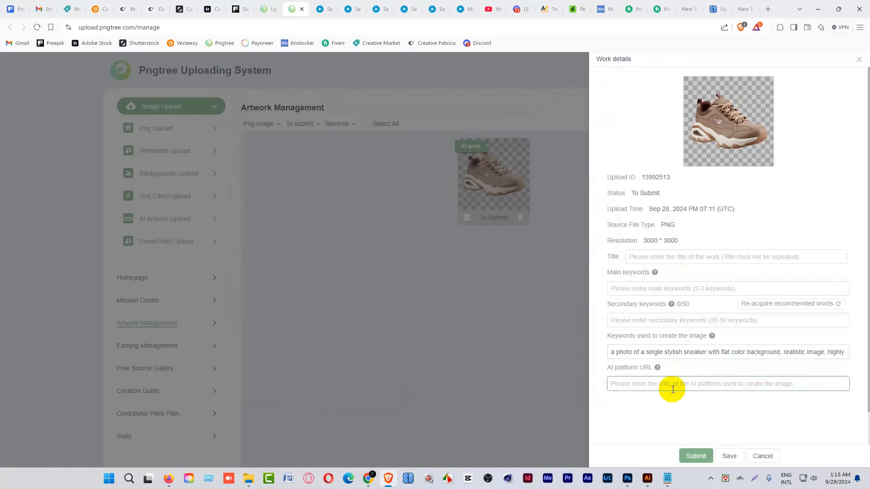
{"action": "type", "text": "midjourney.com"}
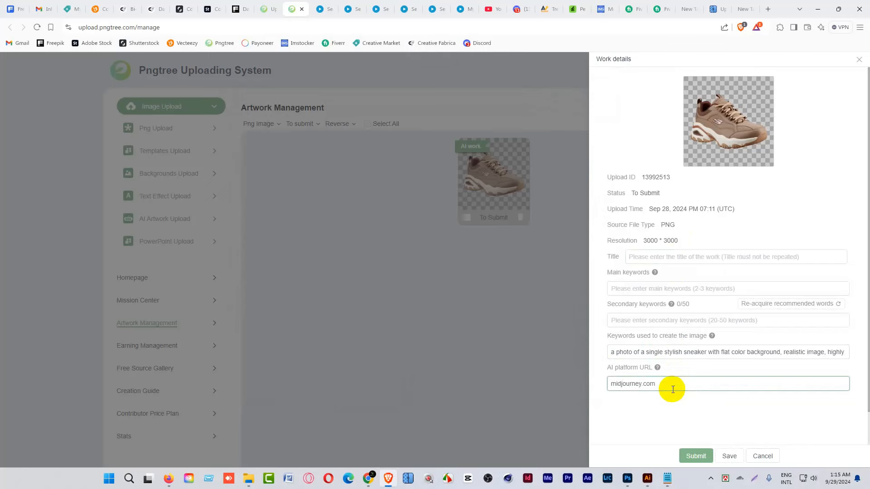
Copy "stylish sneaker" from the pasted prompt and use it as the sneaker artwork's title.
{"action": "left_click", "coordinate": [664, 257]}
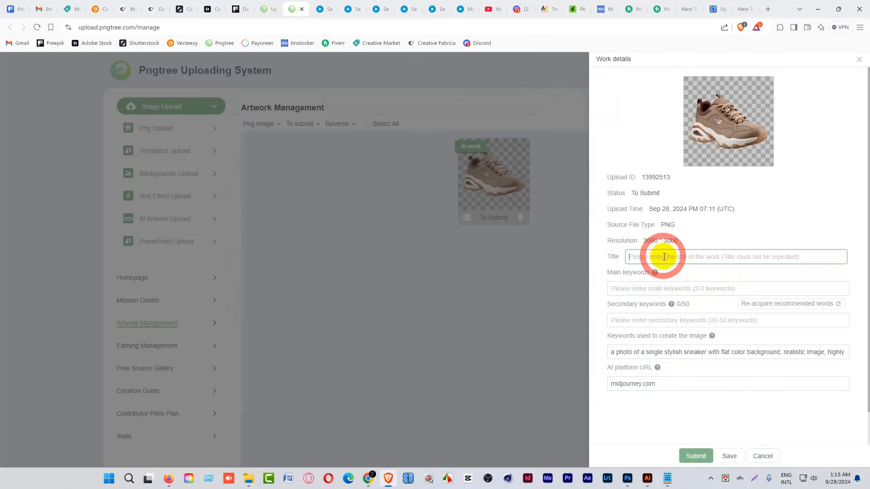
{"action": "left_click", "coordinate": [649, 290]}
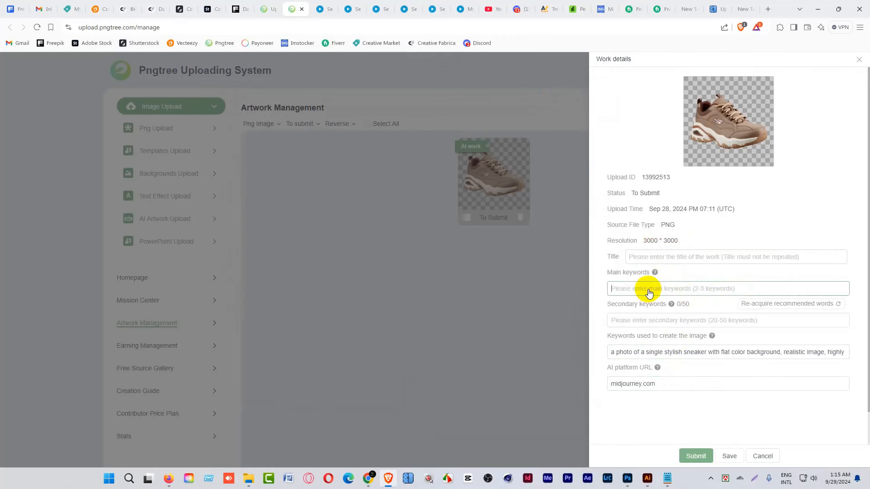
{"action": "left_click", "coordinate": [670, 352]}
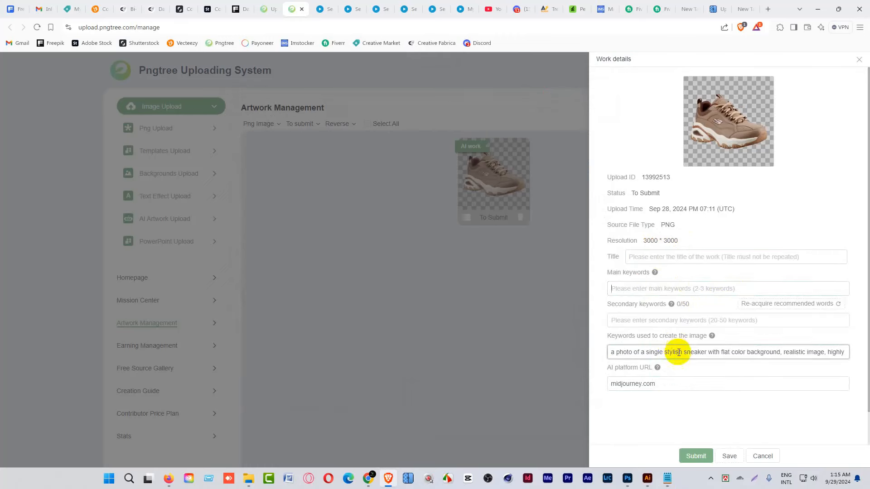
{"action": "left_click_drag", "start_coordinate": [707, 353], "coordinate": [664, 352]}
{"action": "key", "text": "ctrl+c"}
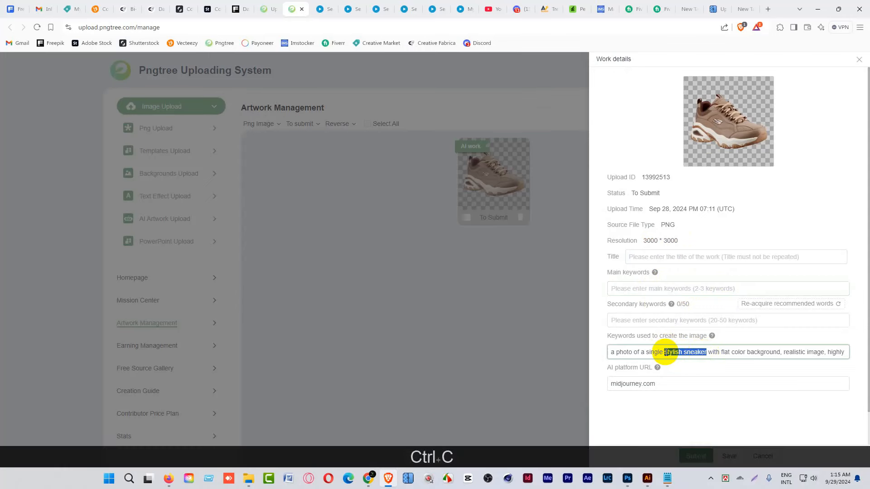
{"action": "left_click", "coordinate": [649, 254]}
{"action": "key", "text": "ctrl+v"}
Add "sneaker", "shoe" and "stylish sneaker" as the sneaker artwork's main keywords.
{"action": "left_click", "coordinate": [657, 289]}
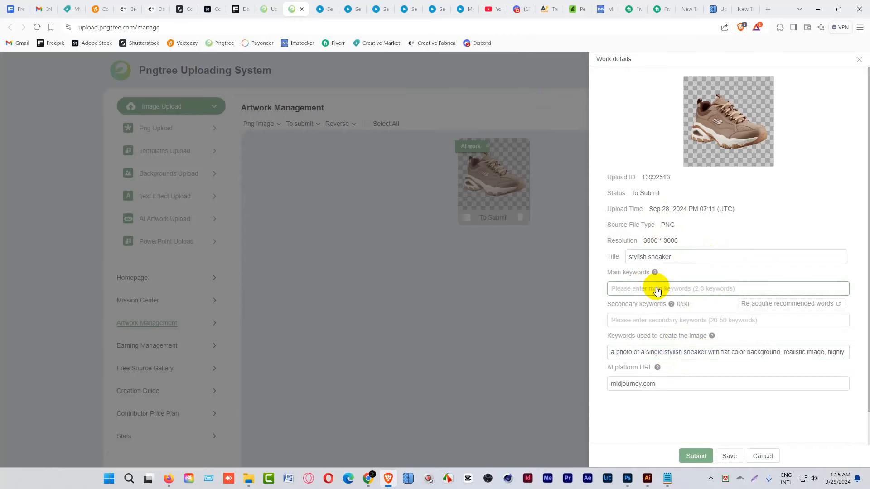
{"action": "type", "text": "sne"}
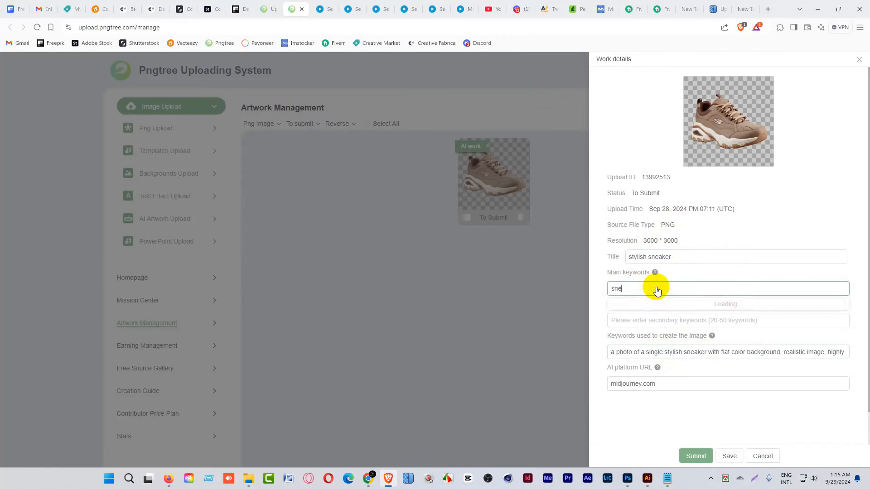
{"action": "type", "text": "aker"}
{"action": "key", "text": "Return"}
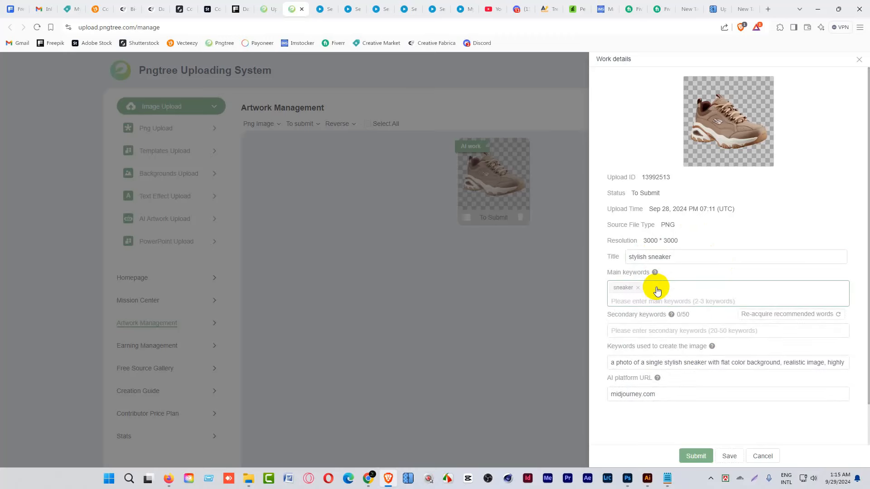
{"action": "type", "text": "shoe"}
{"action": "key", "text": "Return"}
{"action": "key", "text": "ctrl+v"}
{"action": "key", "text": "Return"}
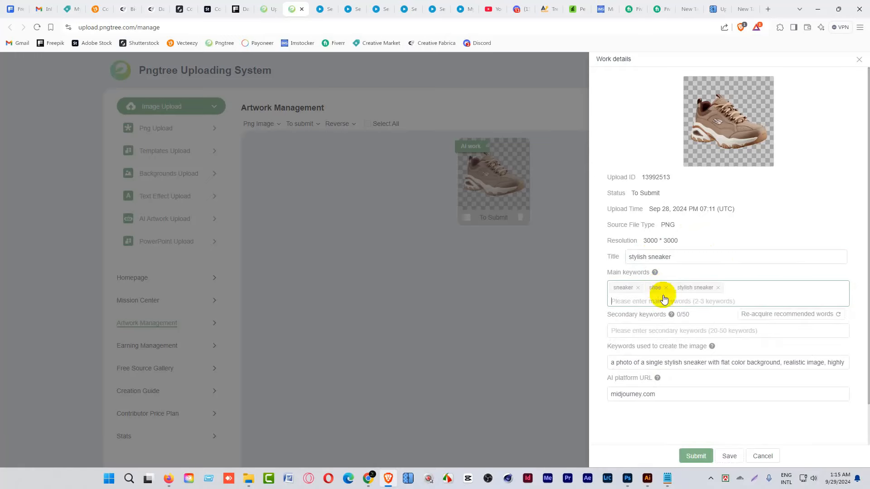
Add all suggested secondary keywords to the sneaker artwork, submit it and close its details.
{"action": "left_click", "coordinate": [639, 338]}
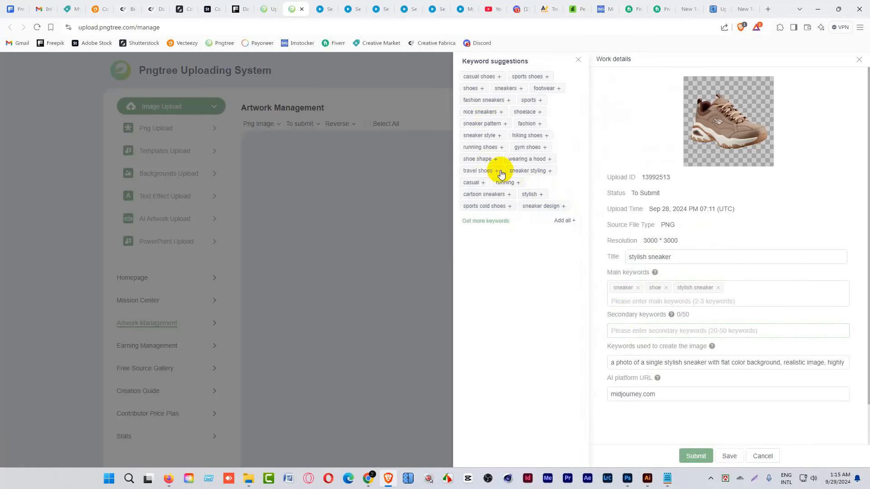
{"action": "left_click", "coordinate": [562, 221]}
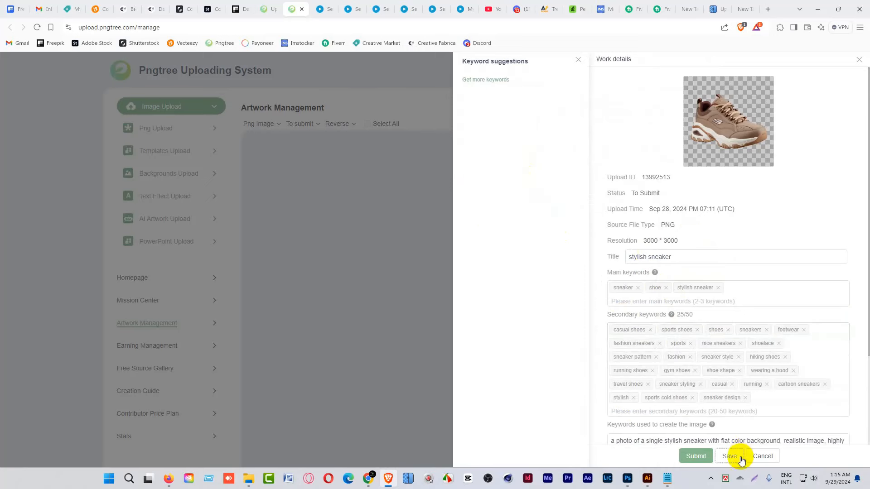
{"action": "left_click", "coordinate": [694, 456]}
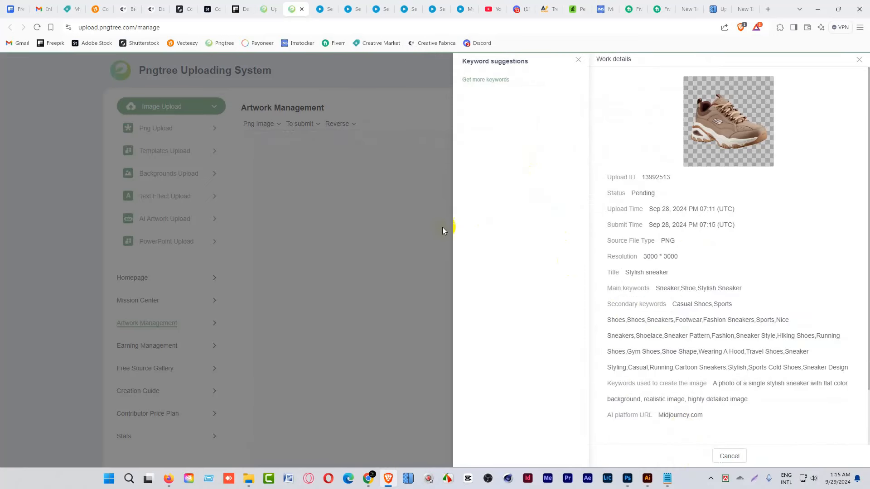
{"action": "left_click", "coordinate": [728, 455]}
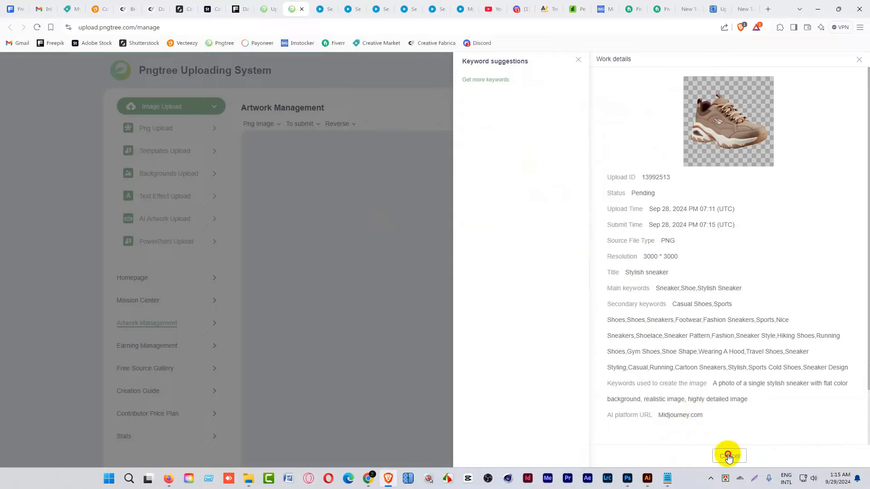
Review the PNG artworks with Pending status, and those with Passed status including the Buddha artwork's details.
{"action": "left_click", "coordinate": [301, 123]}
{"action": "left_click", "coordinate": [314, 155]}
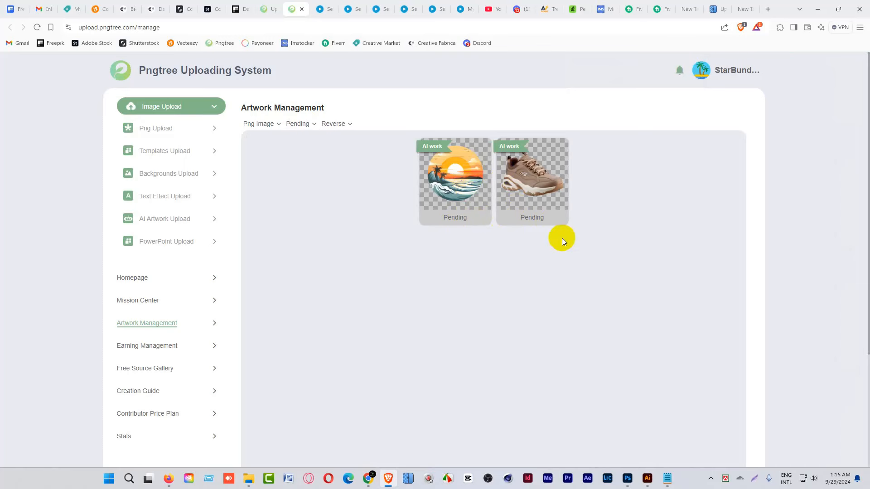
{"action": "left_click", "coordinate": [299, 124]}
{"action": "mouse_move", "coordinate": [300, 124]}
{"action": "left_click", "coordinate": [305, 183]}
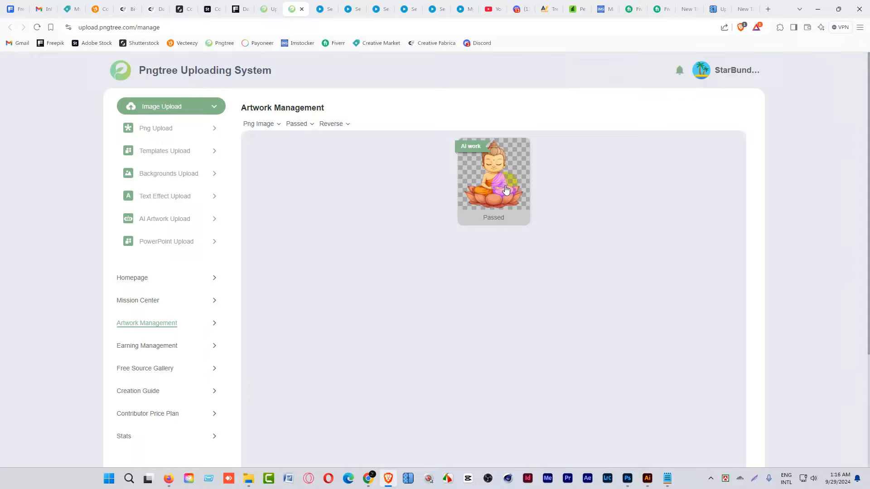
{"action": "left_click", "coordinate": [503, 186]}
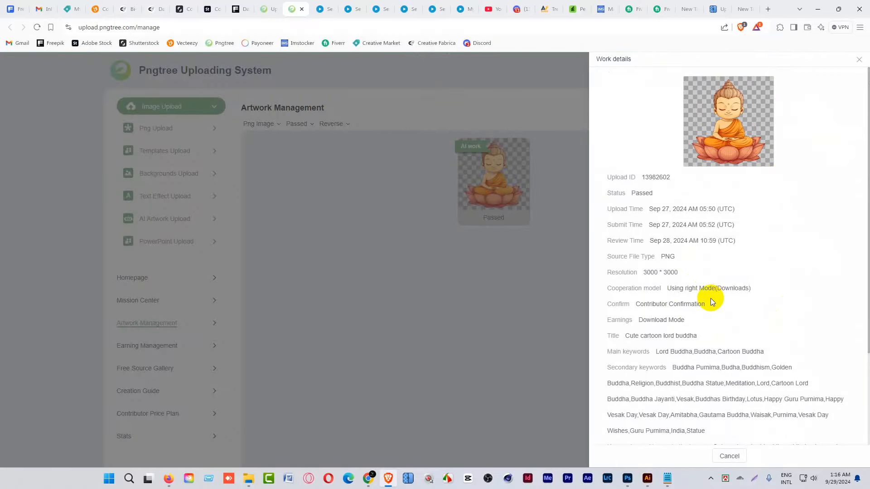
{"action": "left_click", "coordinate": [728, 455]}
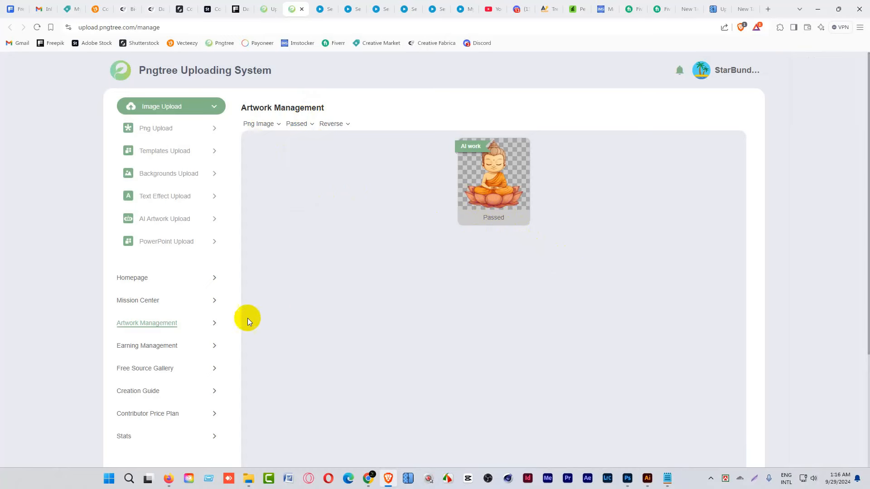
Open the Earning Management page to check the account's earnings.
{"action": "left_click", "coordinate": [142, 346]}
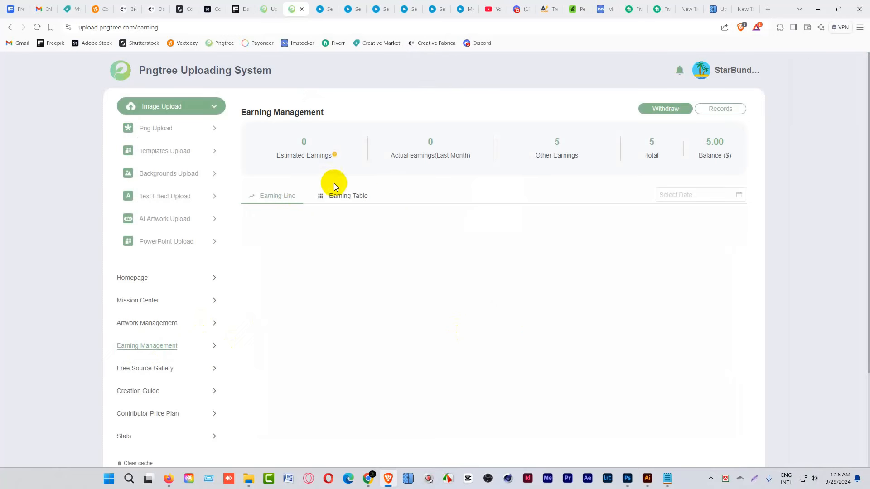